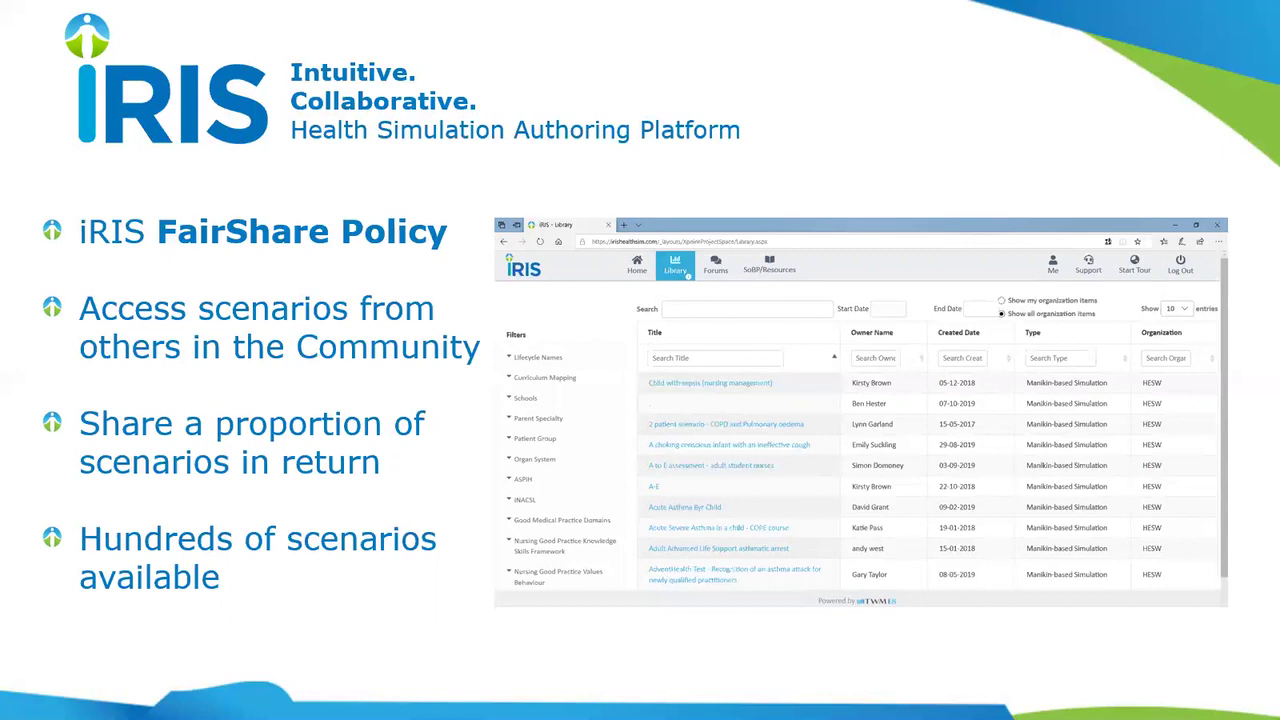
# Switch to the iRIS site in the browser and look over the new item types, quick start guides and best-practice resources on offer
pyautogui.hotkey('alt', 'Tab')
pyautogui.hotkey('alt', 'Tab')
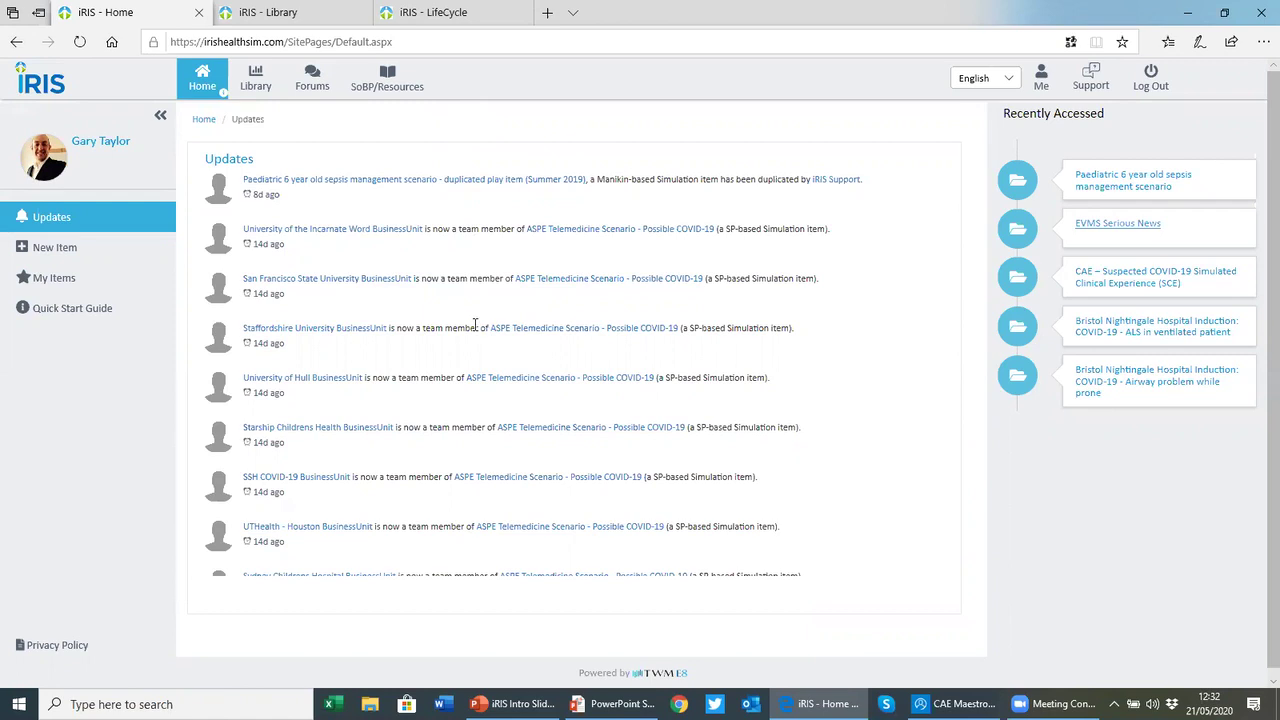
pyautogui.moveTo(87, 252)
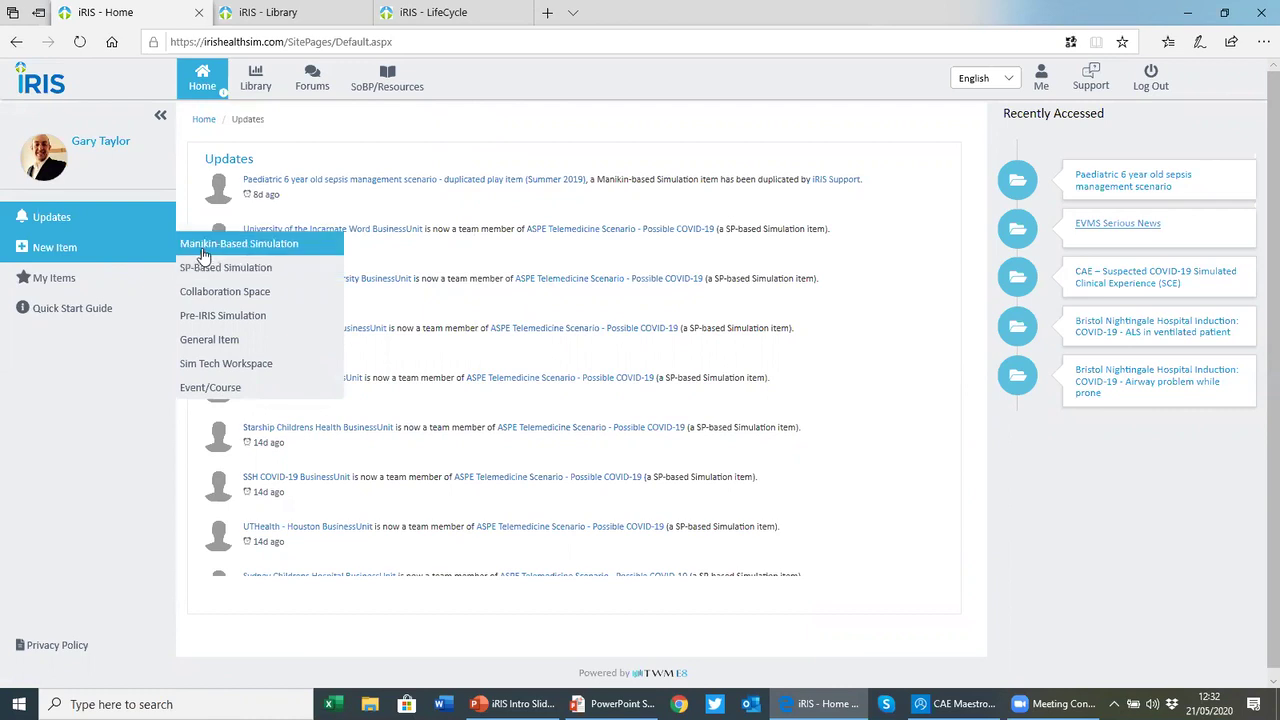
pyautogui.moveTo(95, 310)
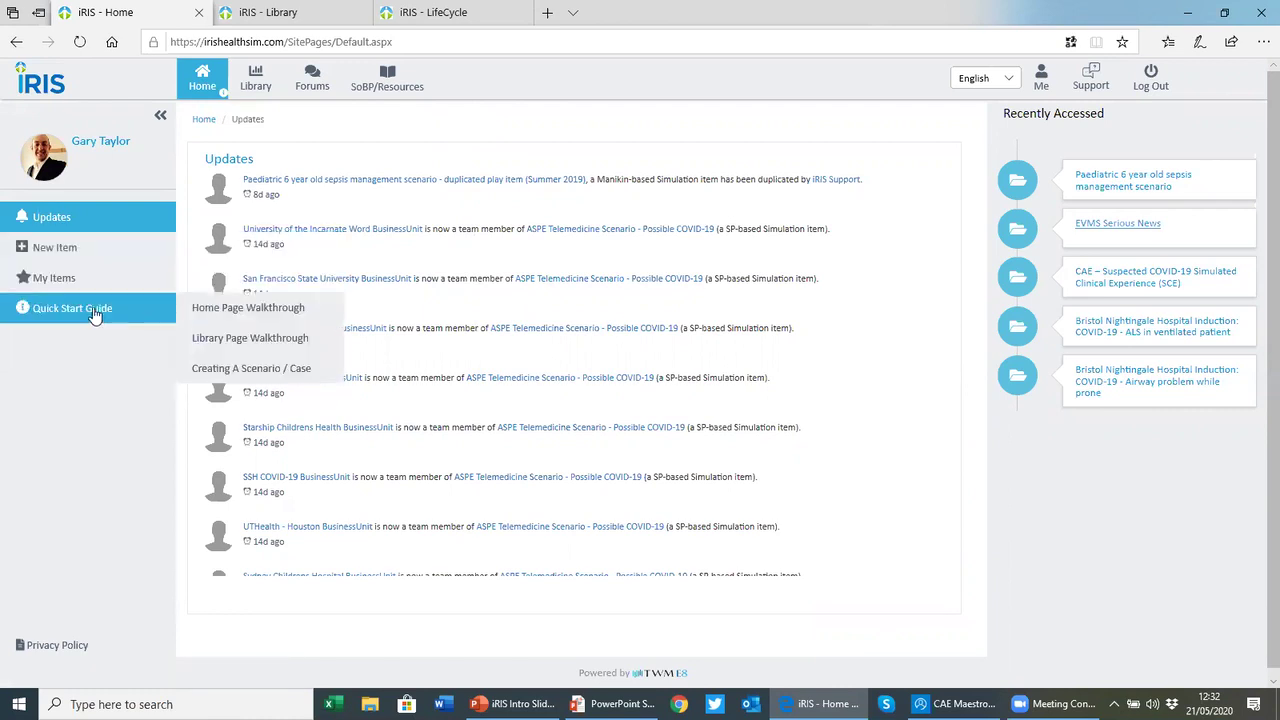
pyautogui.moveTo(257, 375)
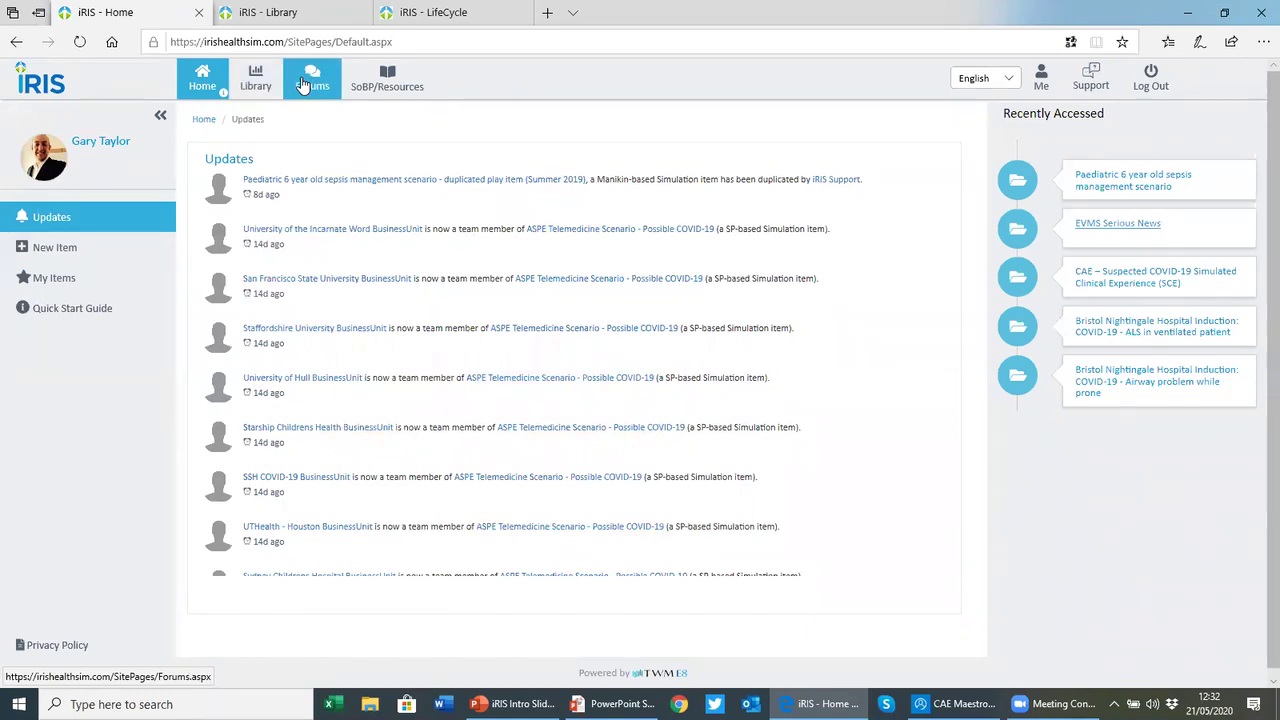
pyautogui.moveTo(368, 84)
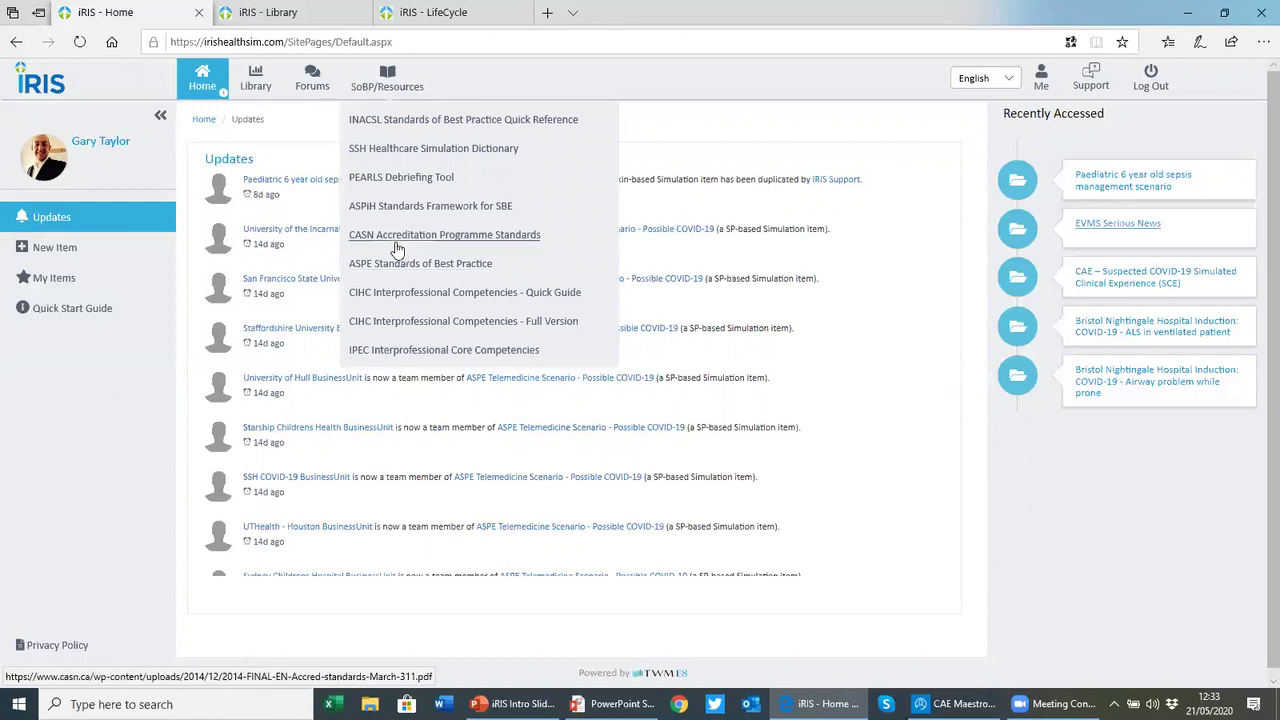
# Expand the library's Organ System filter, search for "sepsis ye" and open the "Paediatric 6 year old sepsis management scenario"
pyautogui.click(290, 13)
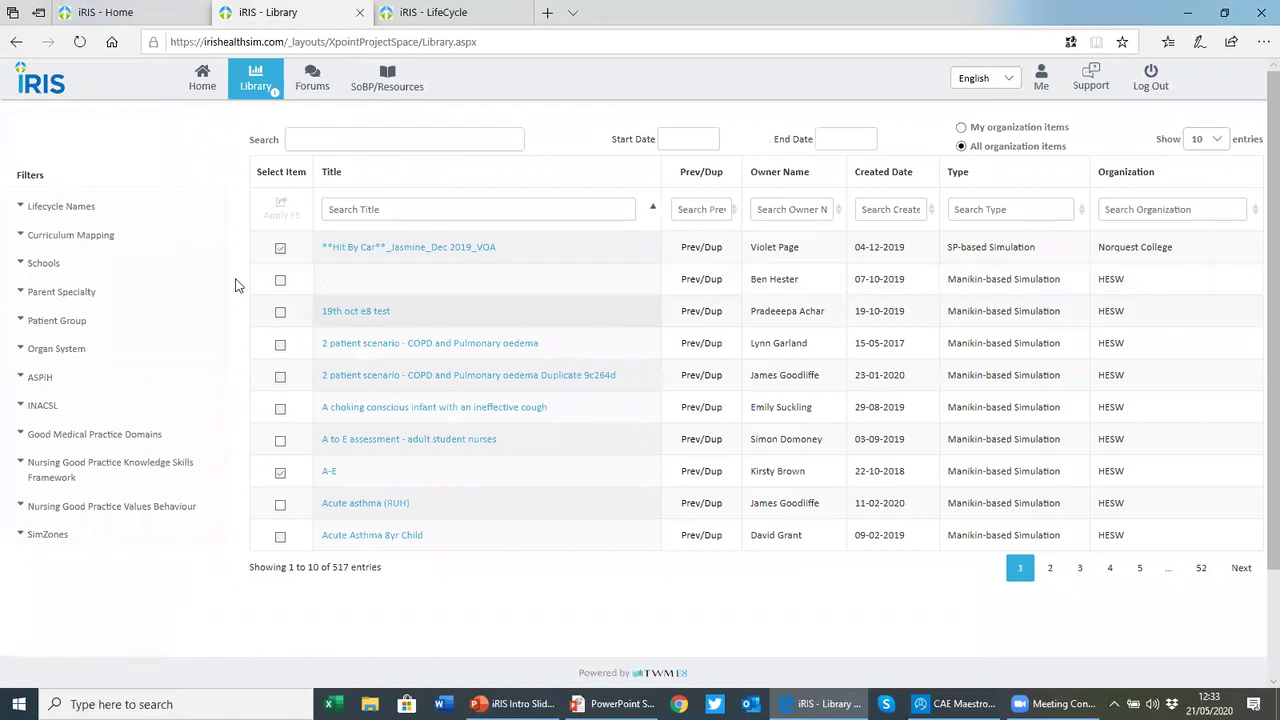
pyautogui.click(20, 348)
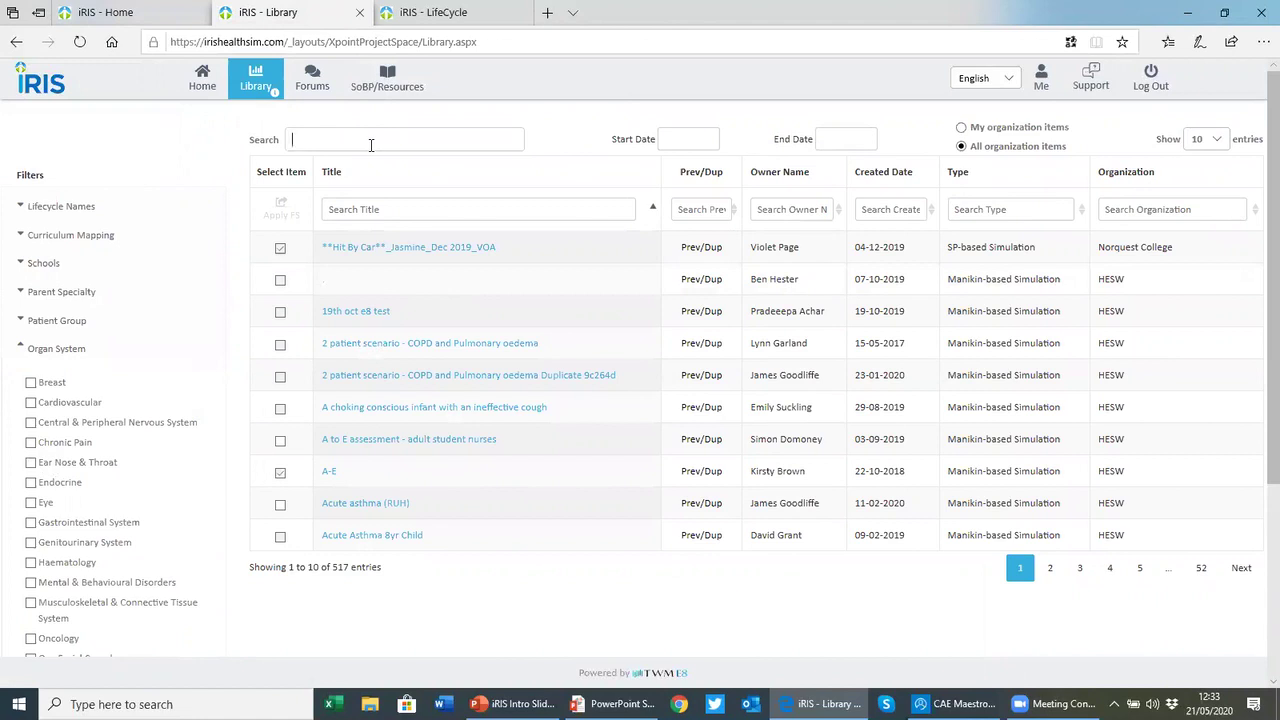
pyautogui.write('seps')
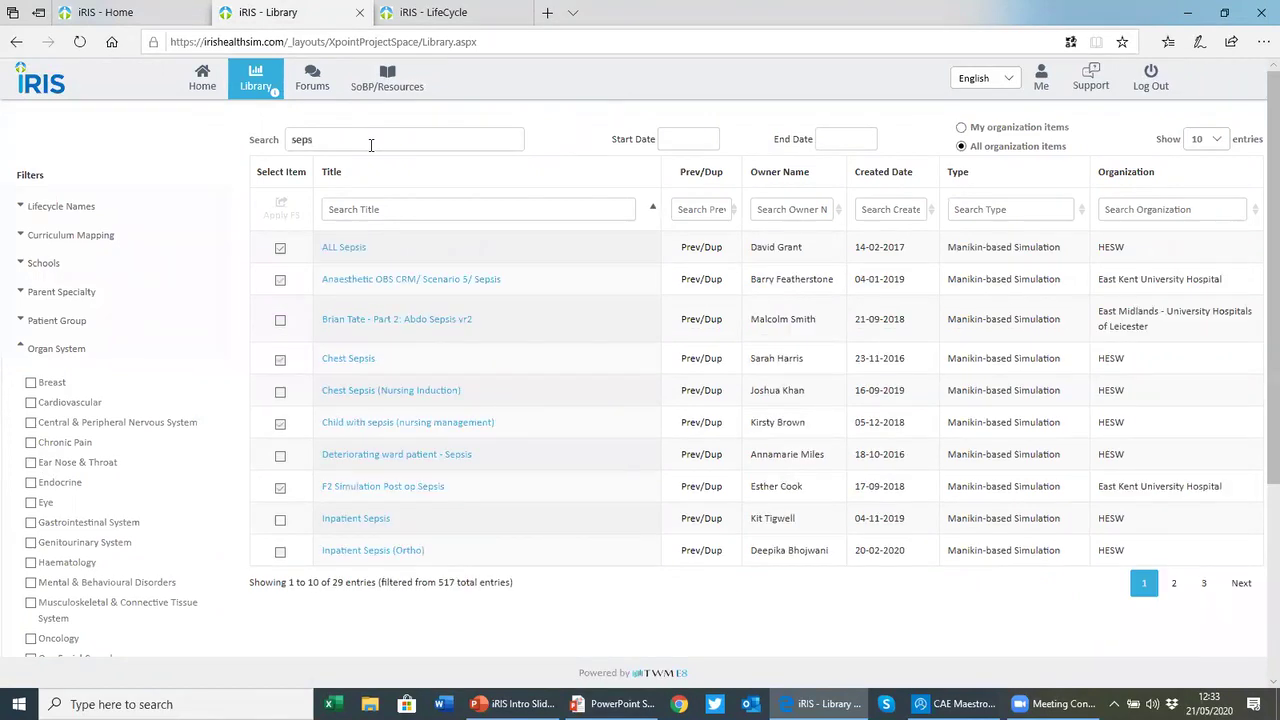
pyautogui.write('is ye')
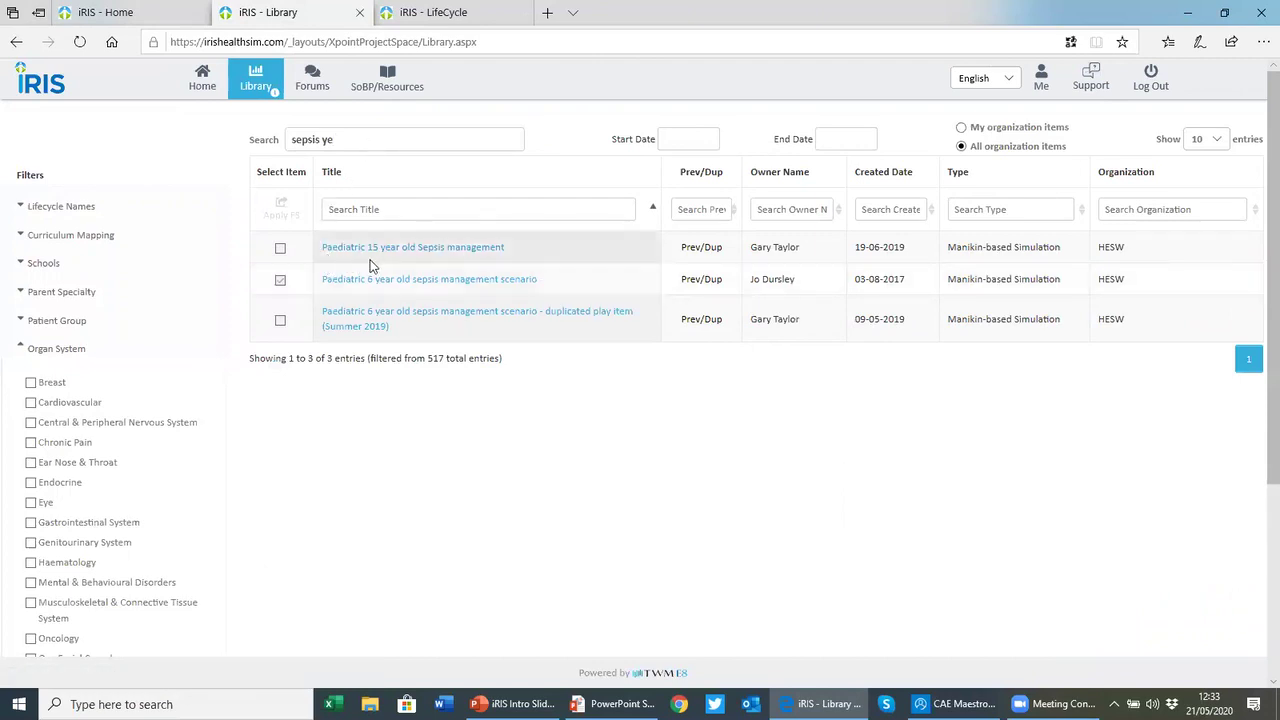
pyautogui.moveTo(427, 287)
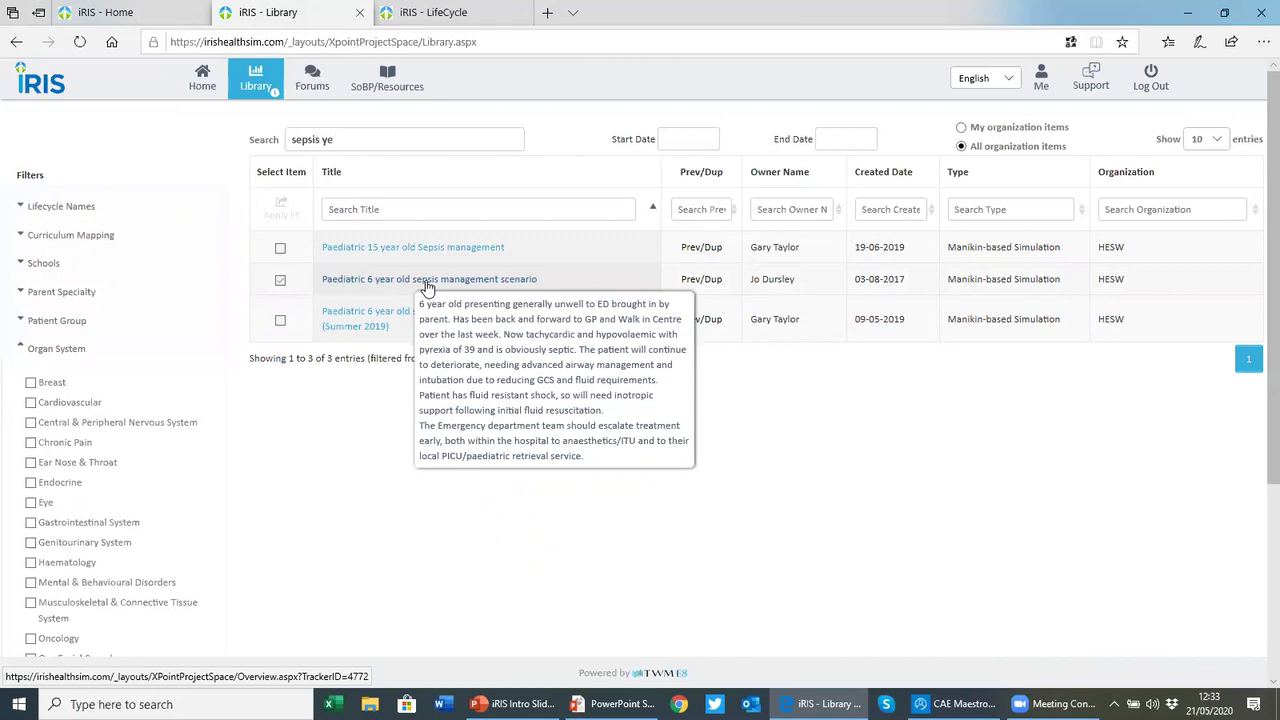
pyautogui.click(427, 287)
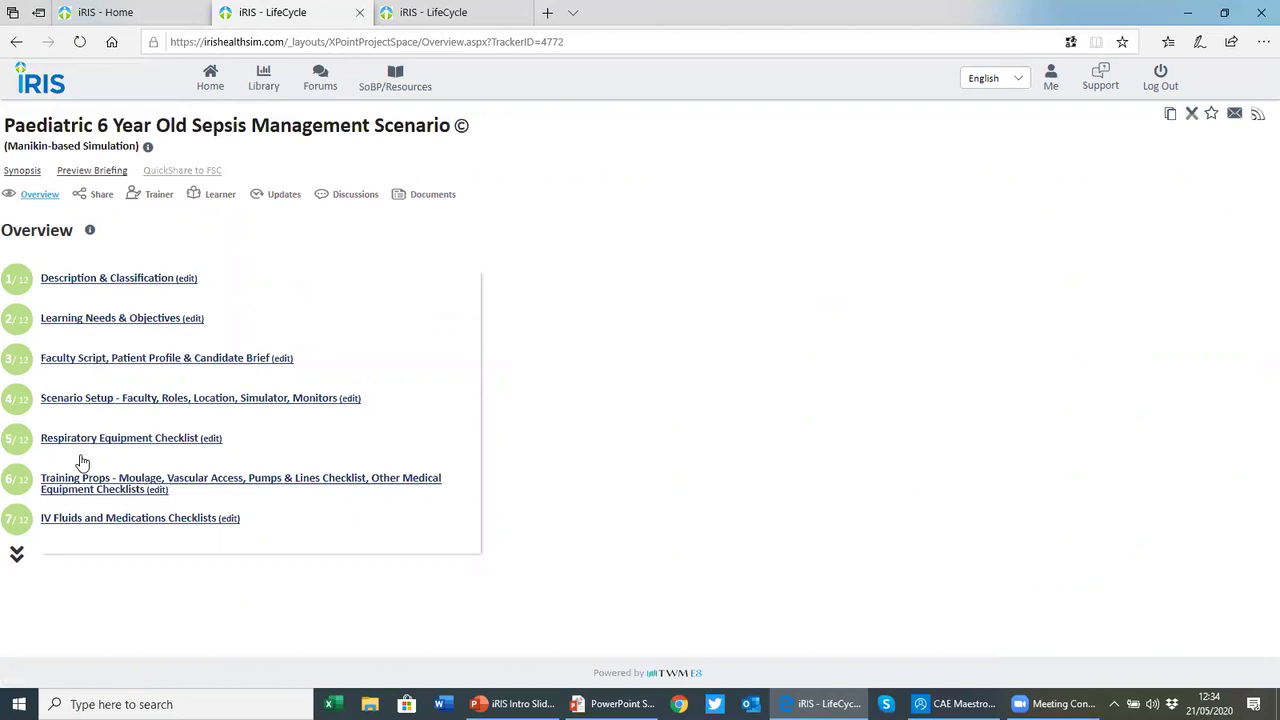
# Review the scenario's Description & Classification section, and open the description text for editing along with its guidance note
pyautogui.click(93, 280)
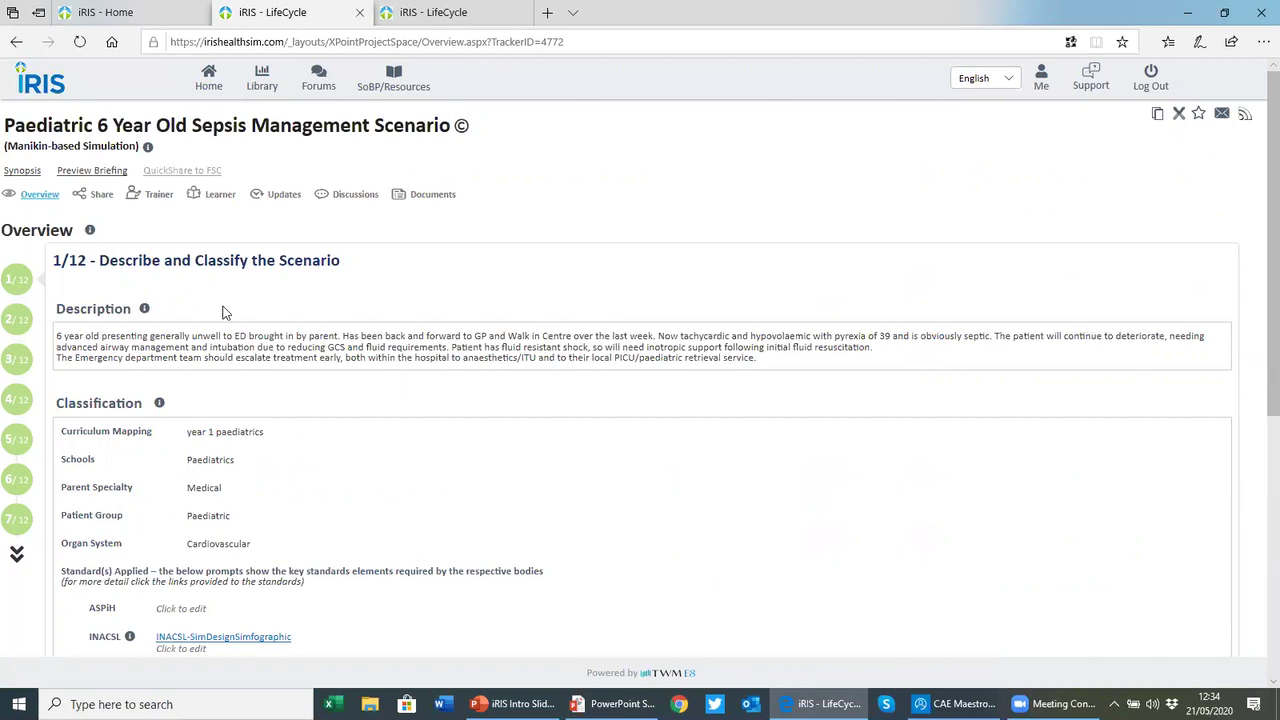
pyautogui.scroll(-1, 352, 298)
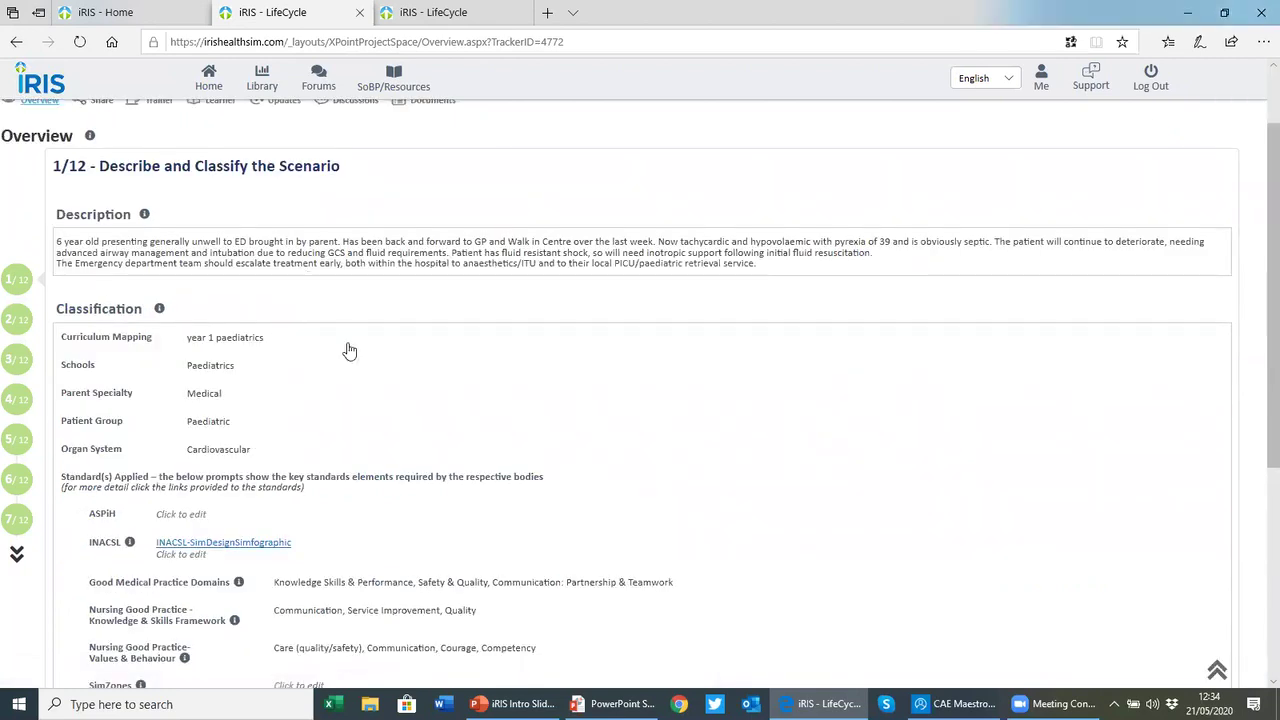
pyautogui.scroll(-1, 389, 383)
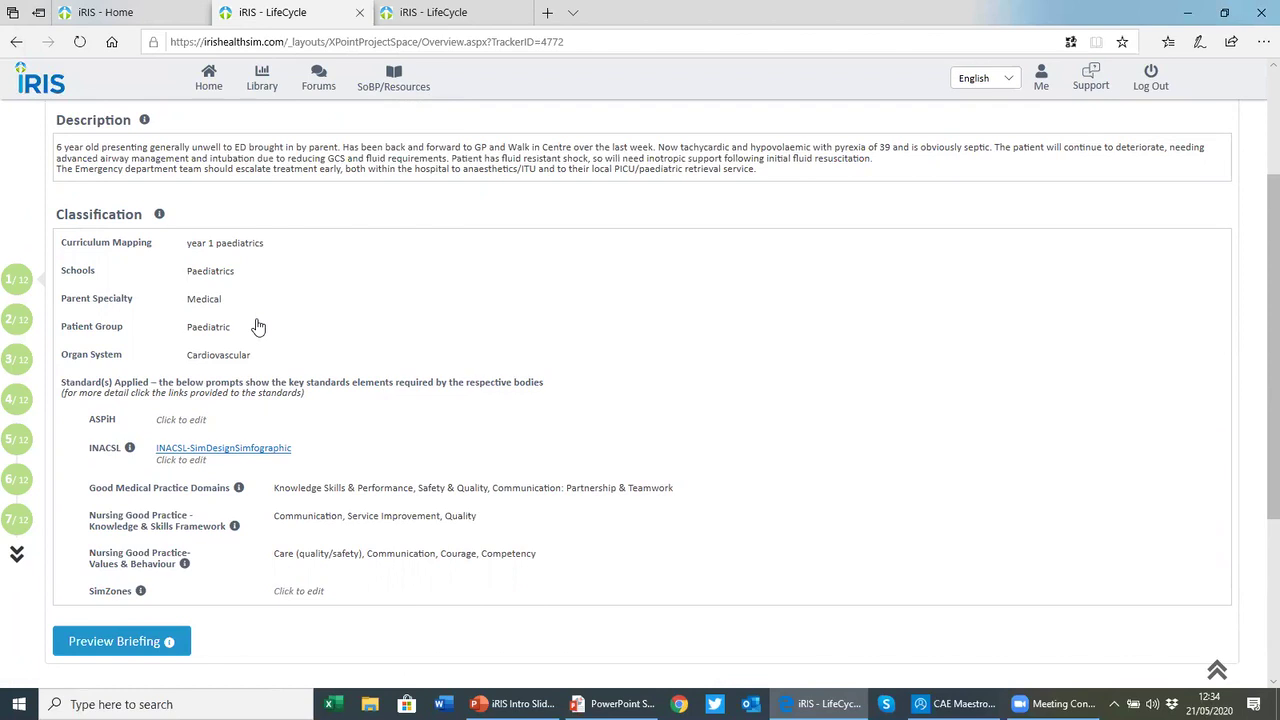
pyautogui.scroll(1, 257, 326)
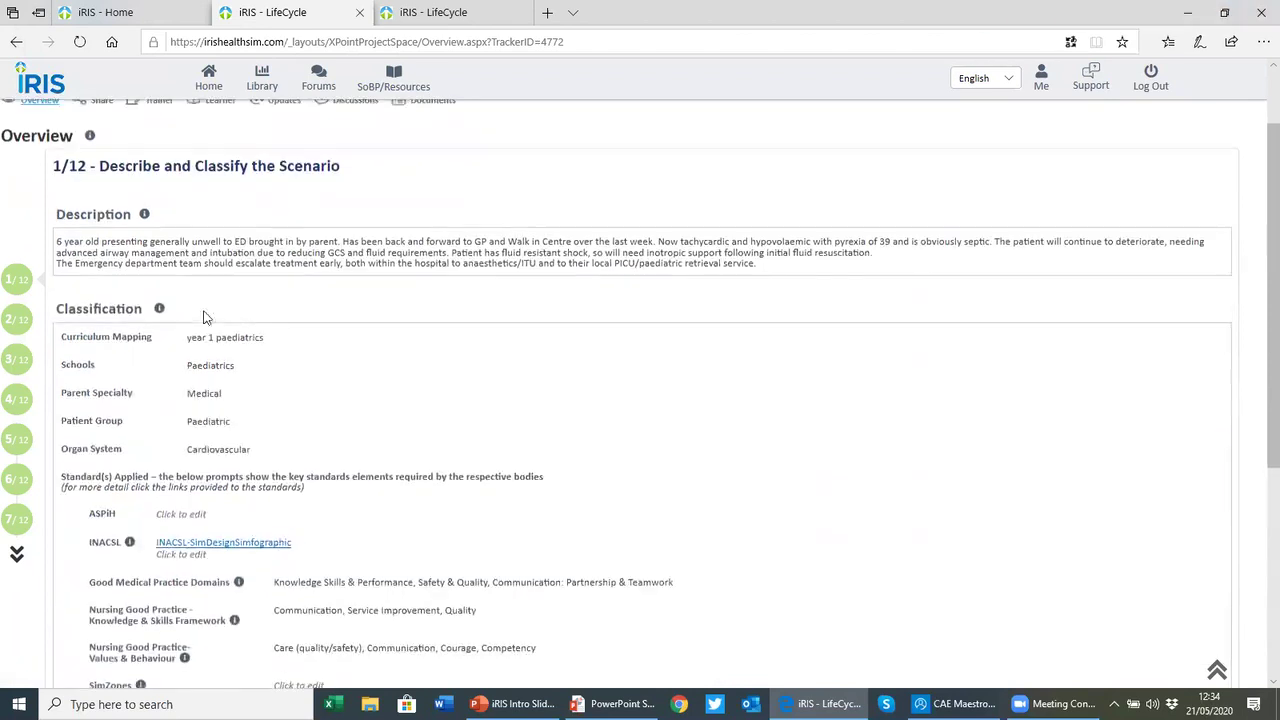
pyautogui.click(279, 262)
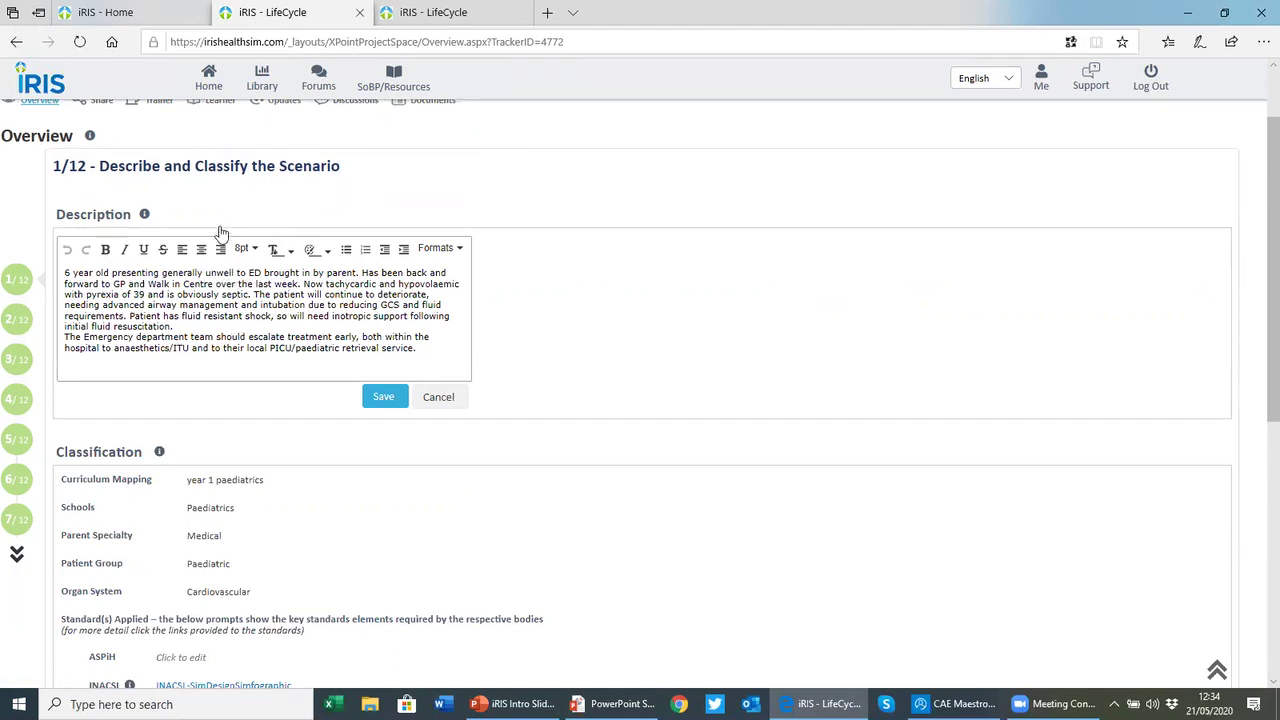
pyautogui.moveTo(145, 219)
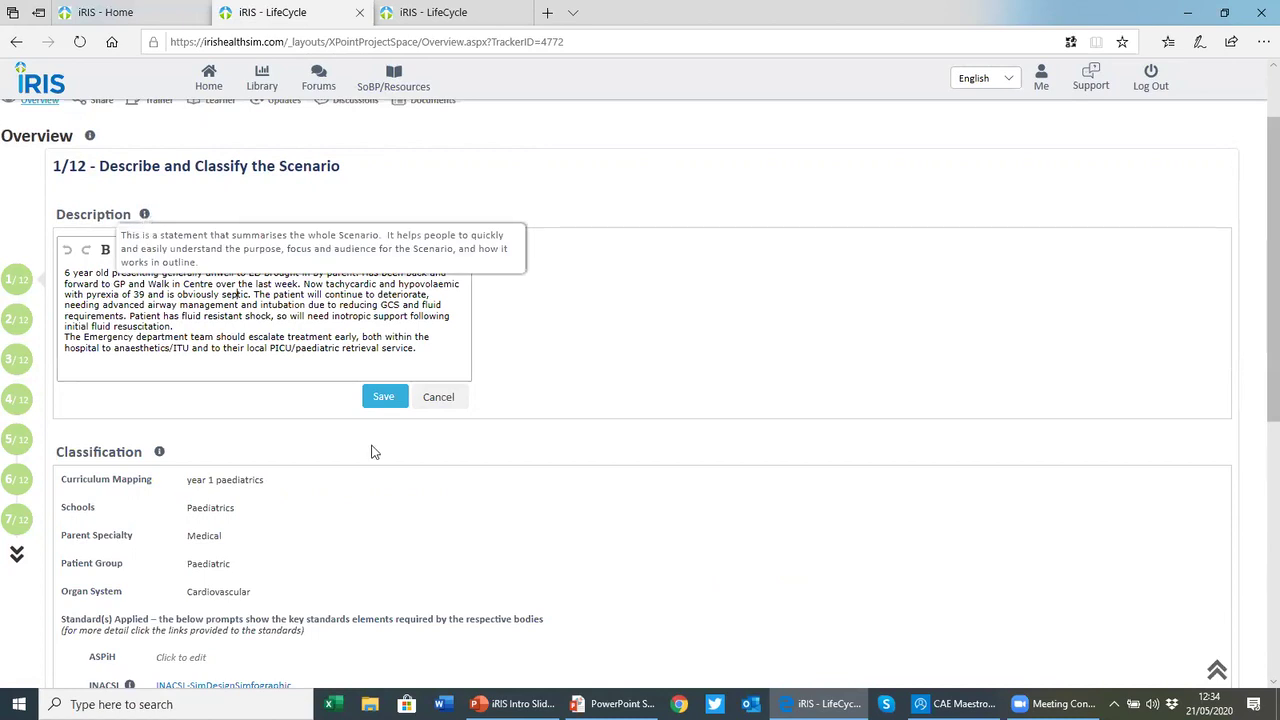
# Open the INACSL criteria for editing and view the linked INACSL-SimDesignSimfographic, returning to the scenario
pyautogui.scroll(-3, 380, 445)
pyautogui.scroll(-1, 391, 434)
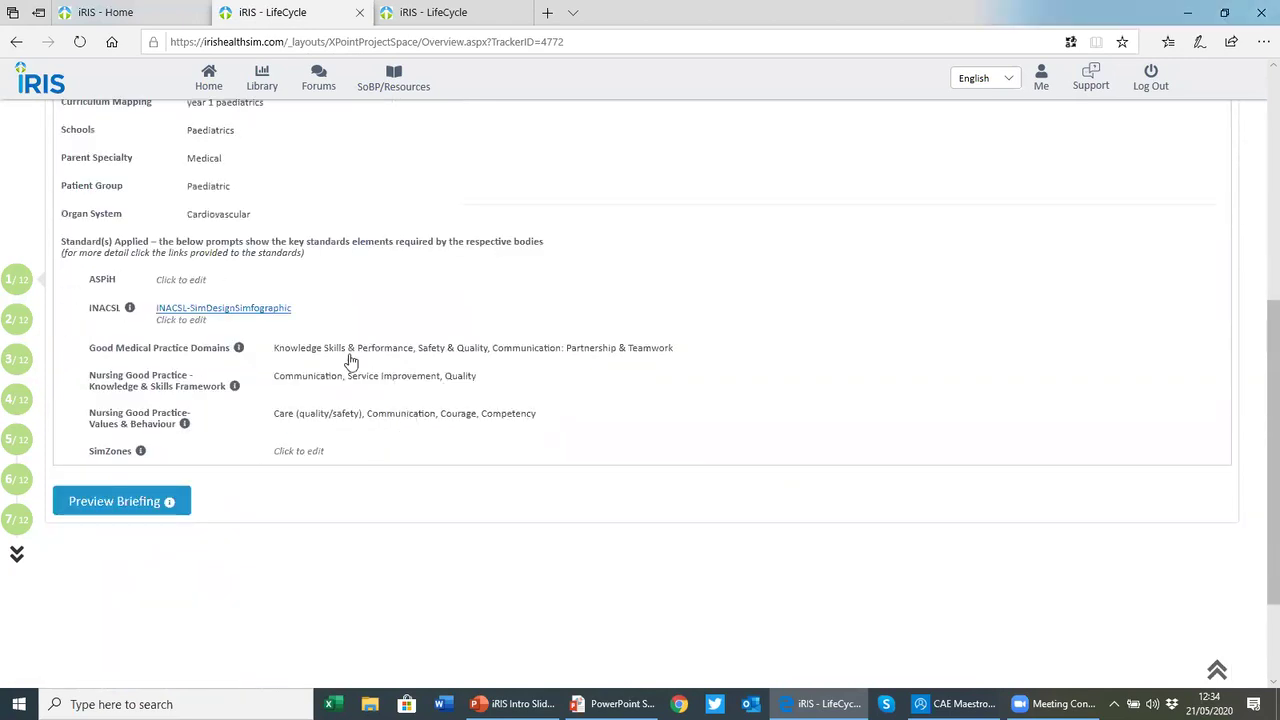
pyautogui.click(182, 321)
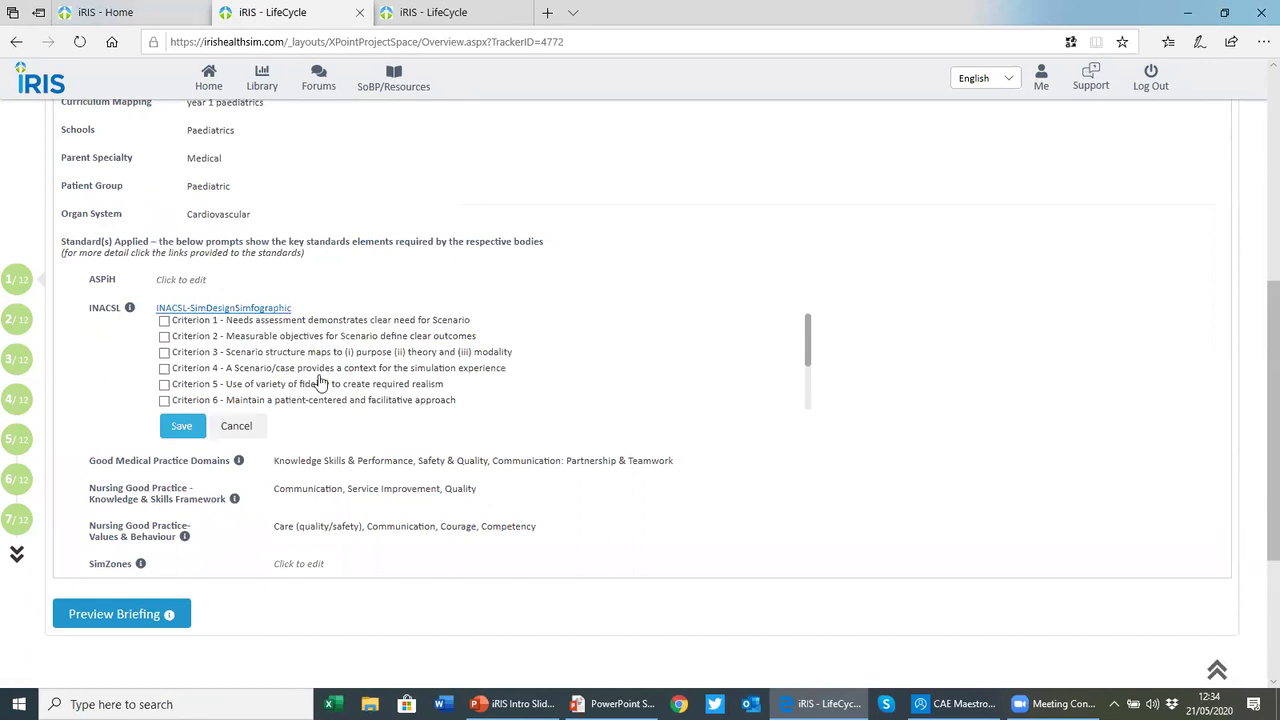
pyautogui.scroll(-1, 320, 383)
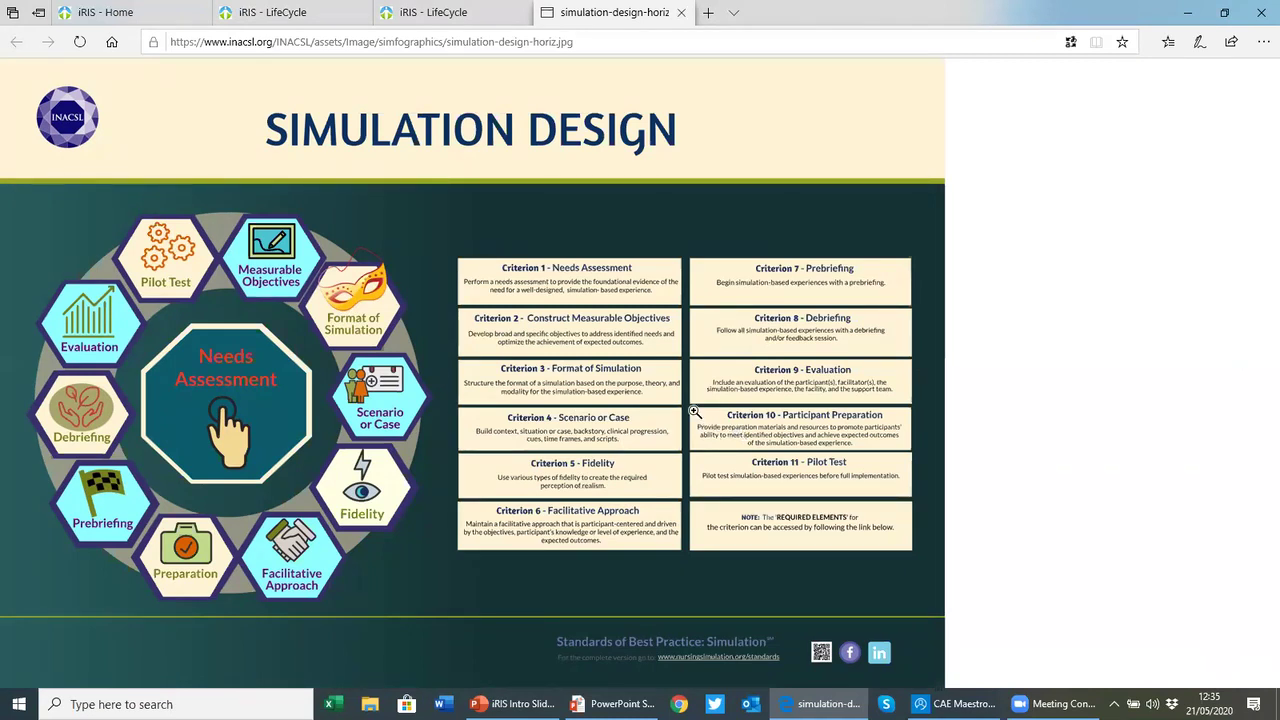
pyautogui.click(310, 14)
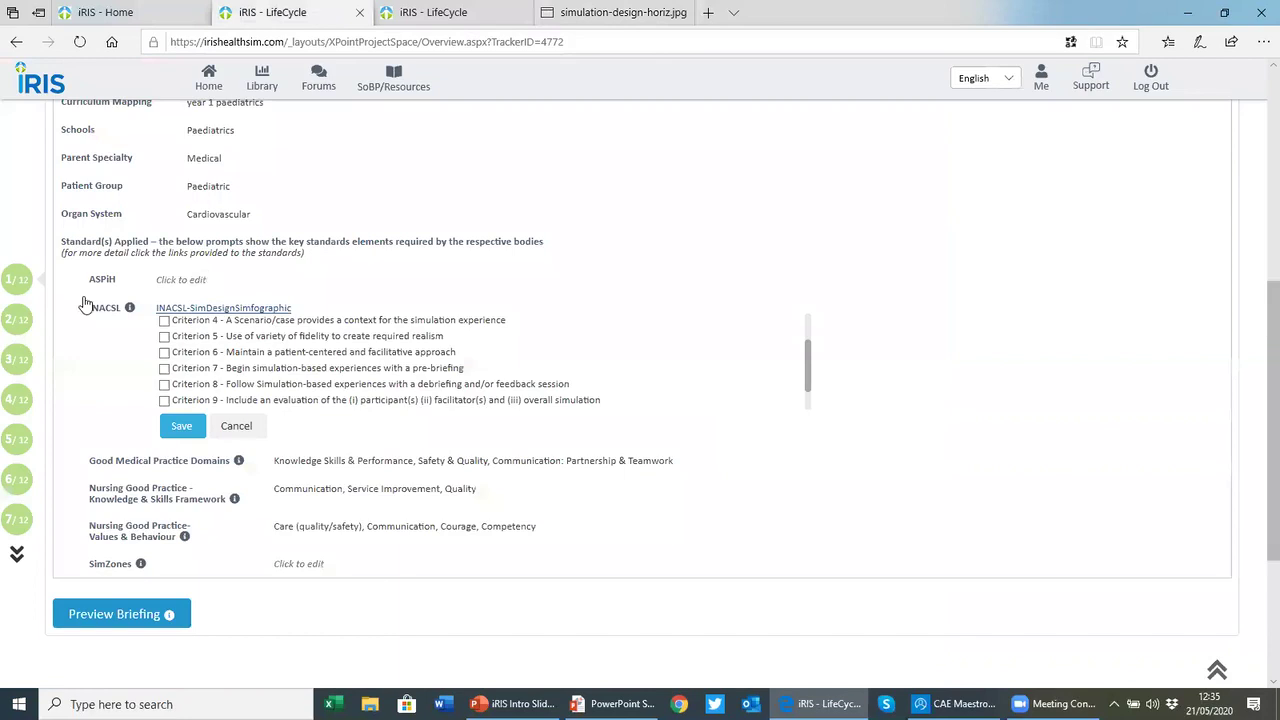
# Review the scenario's Learning Needs & Objectives section, including the guidance note for Learning Objectives and Delivery Methods
pyautogui.moveTo(20, 325)
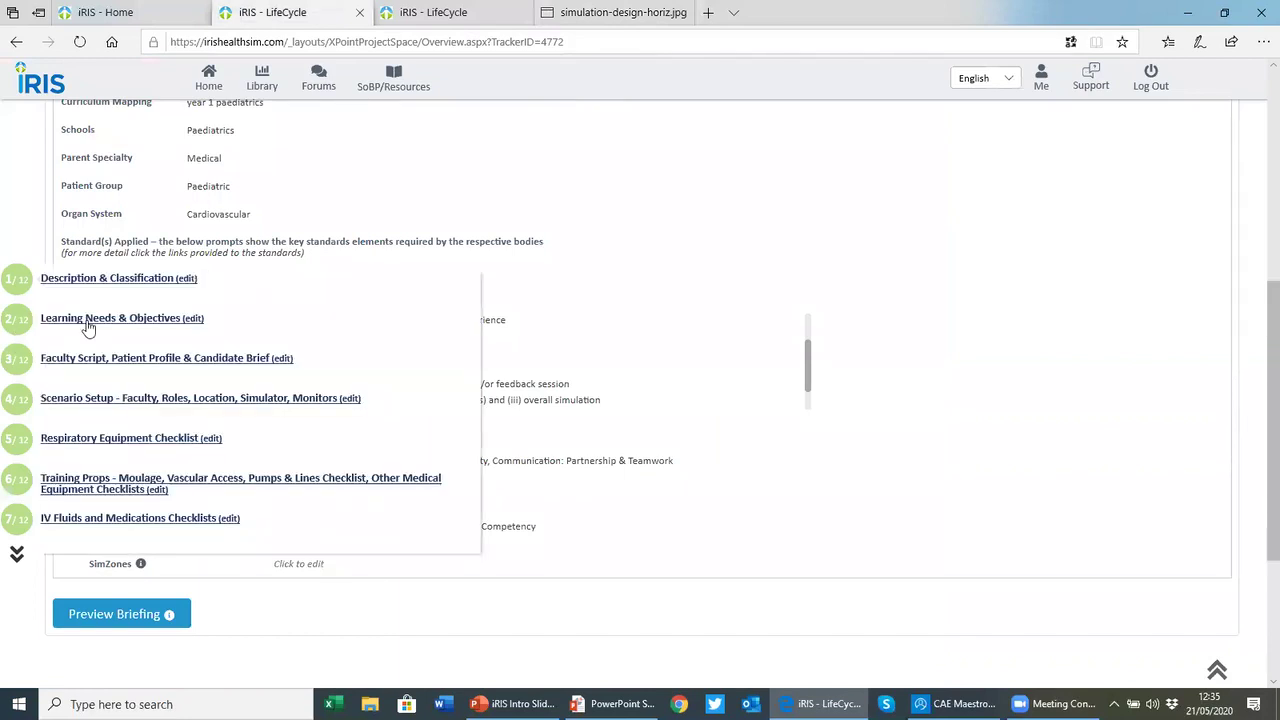
pyautogui.click(88, 320)
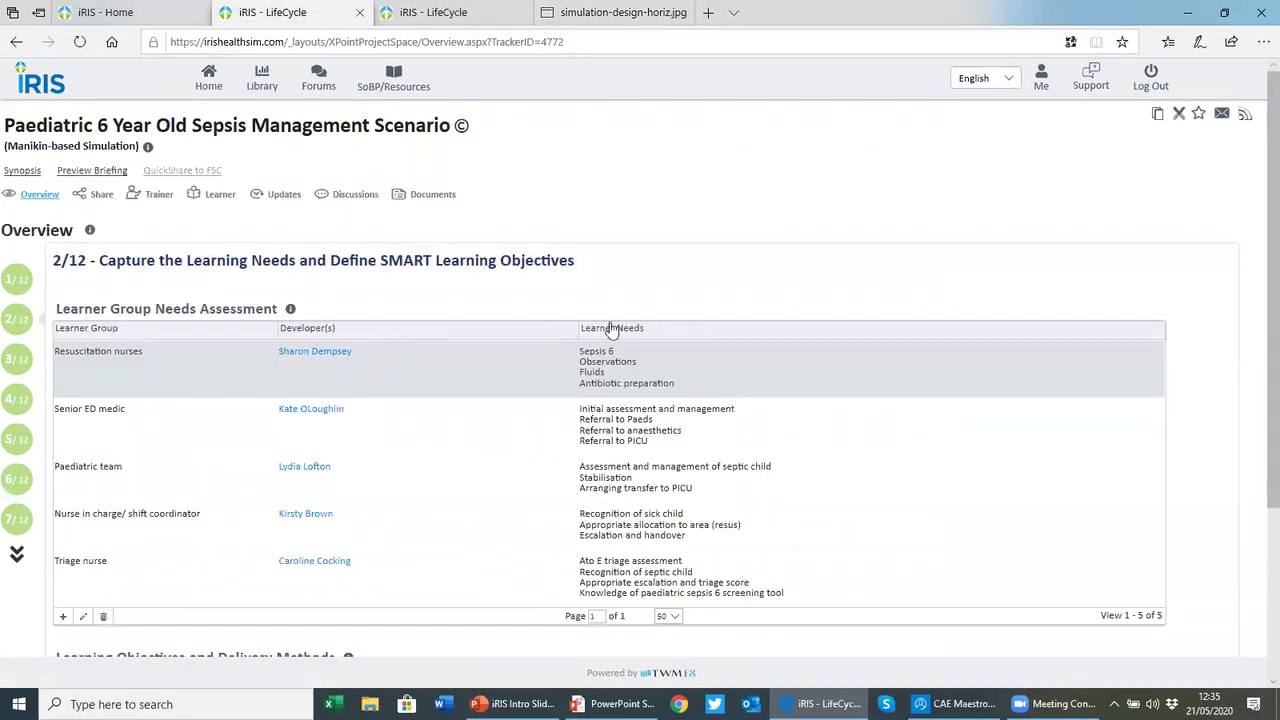
pyautogui.scroll(-1, 613, 325)
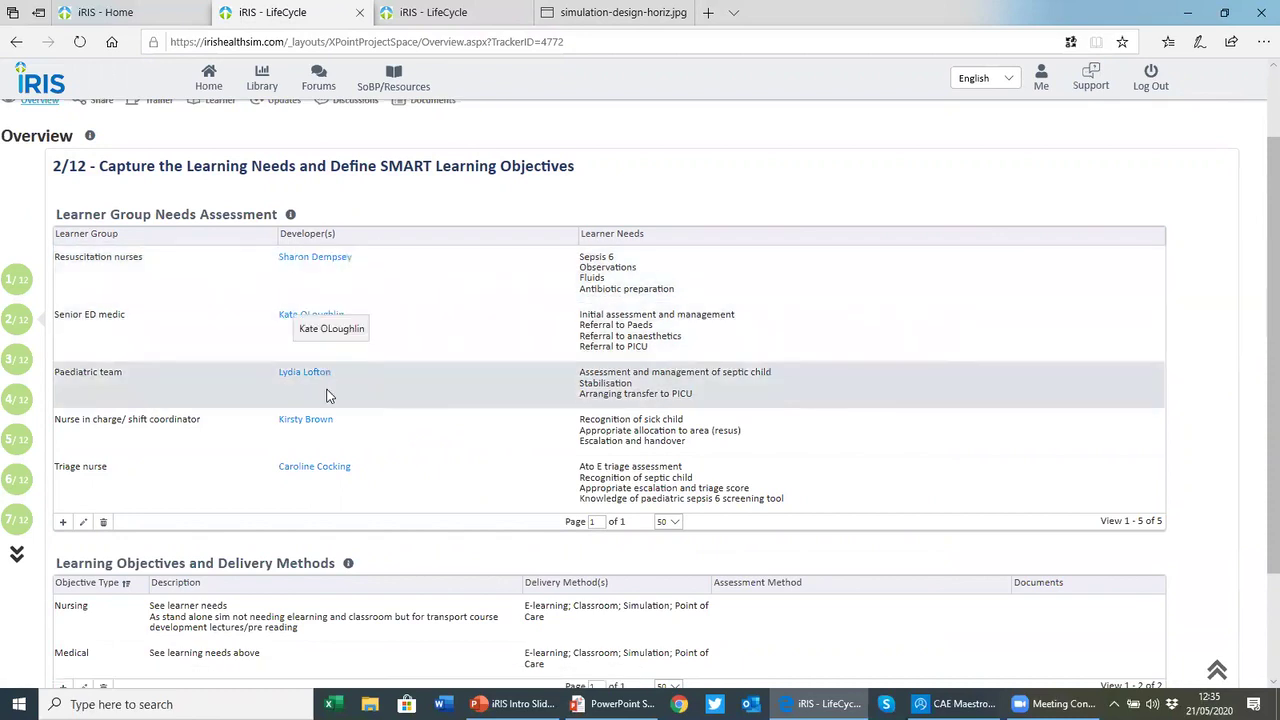
pyautogui.scroll(-2, 338, 430)
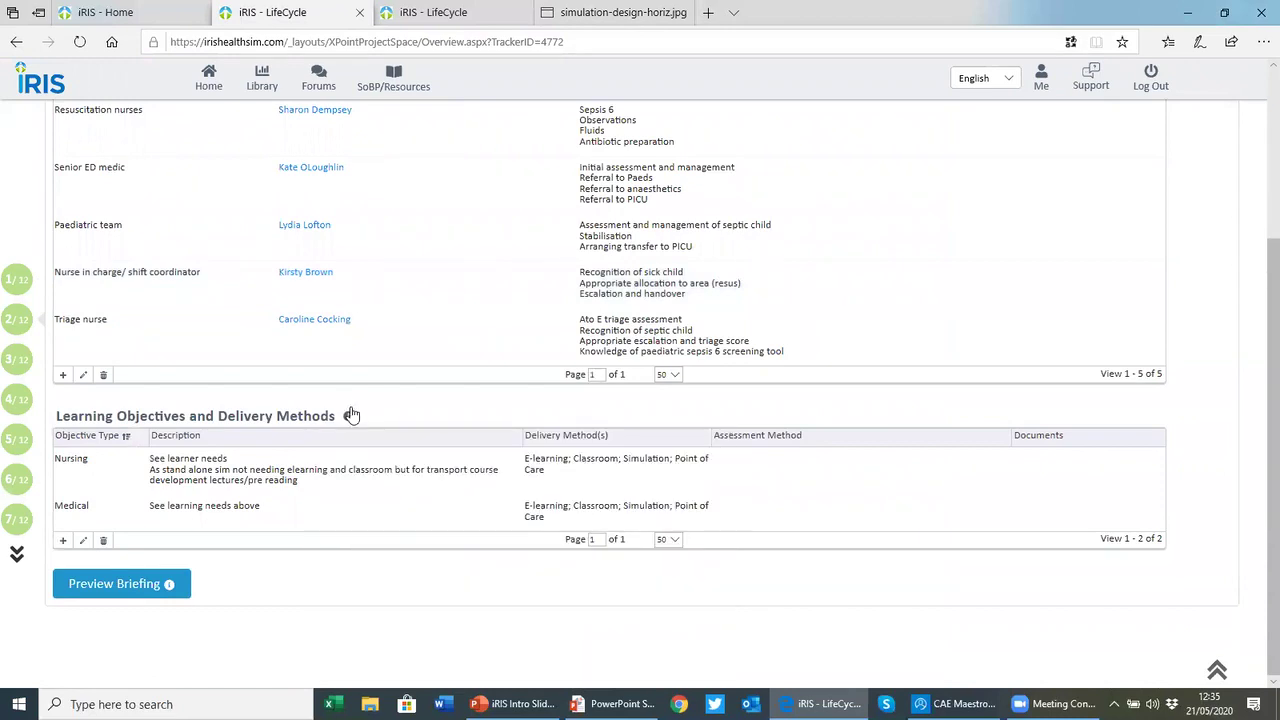
pyautogui.moveTo(350, 418)
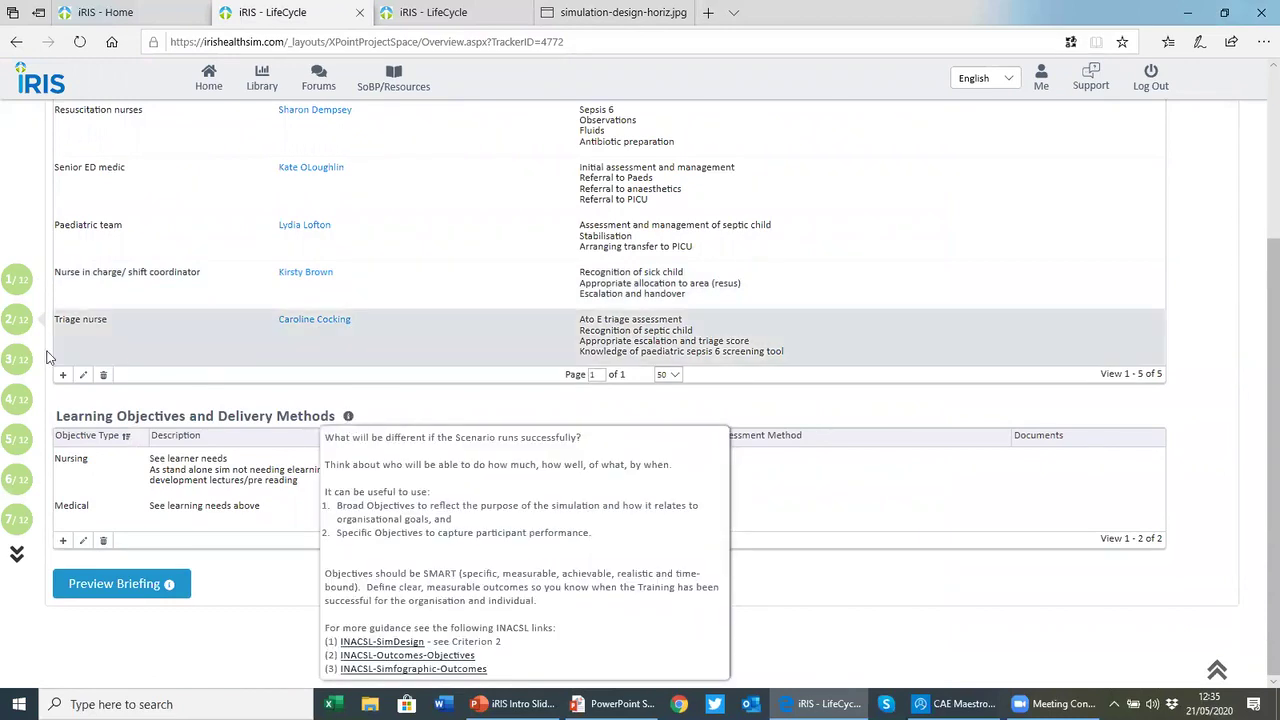
# Review the Faculty Script, Patient Profile & Candidate Brief section down to the patient record information
pyautogui.moveTo(93, 362)
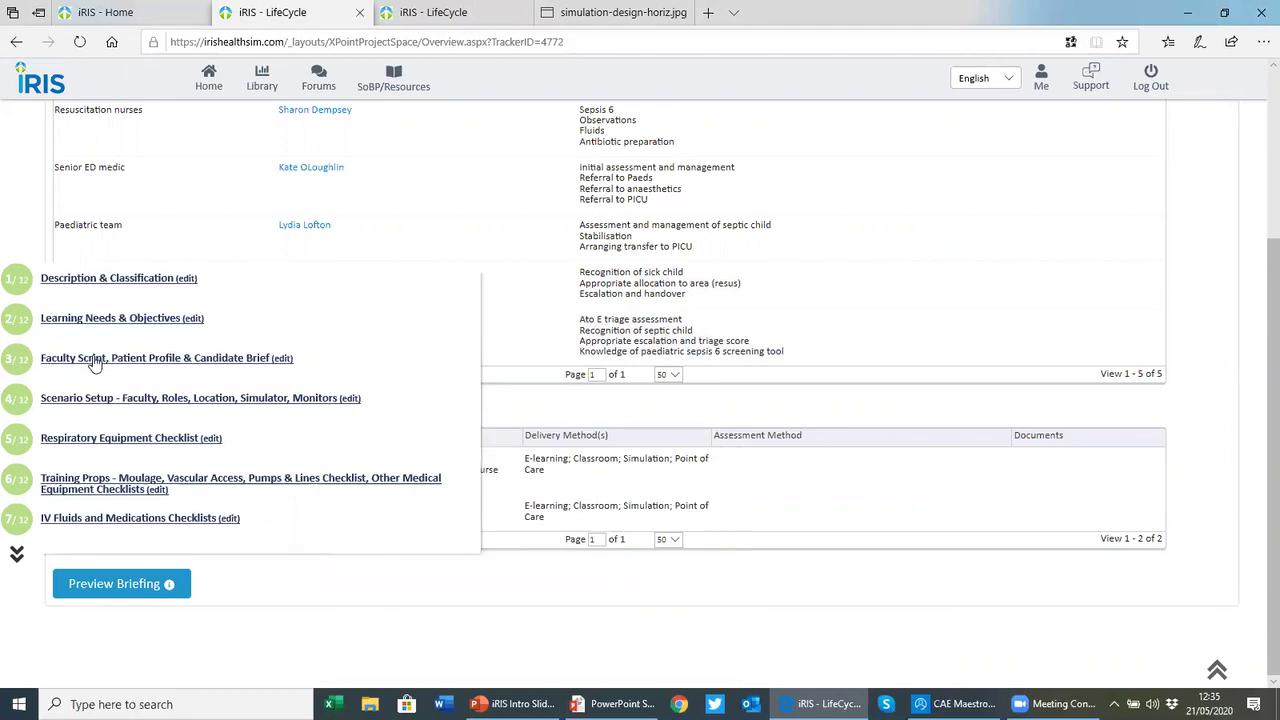
pyautogui.click(93, 362)
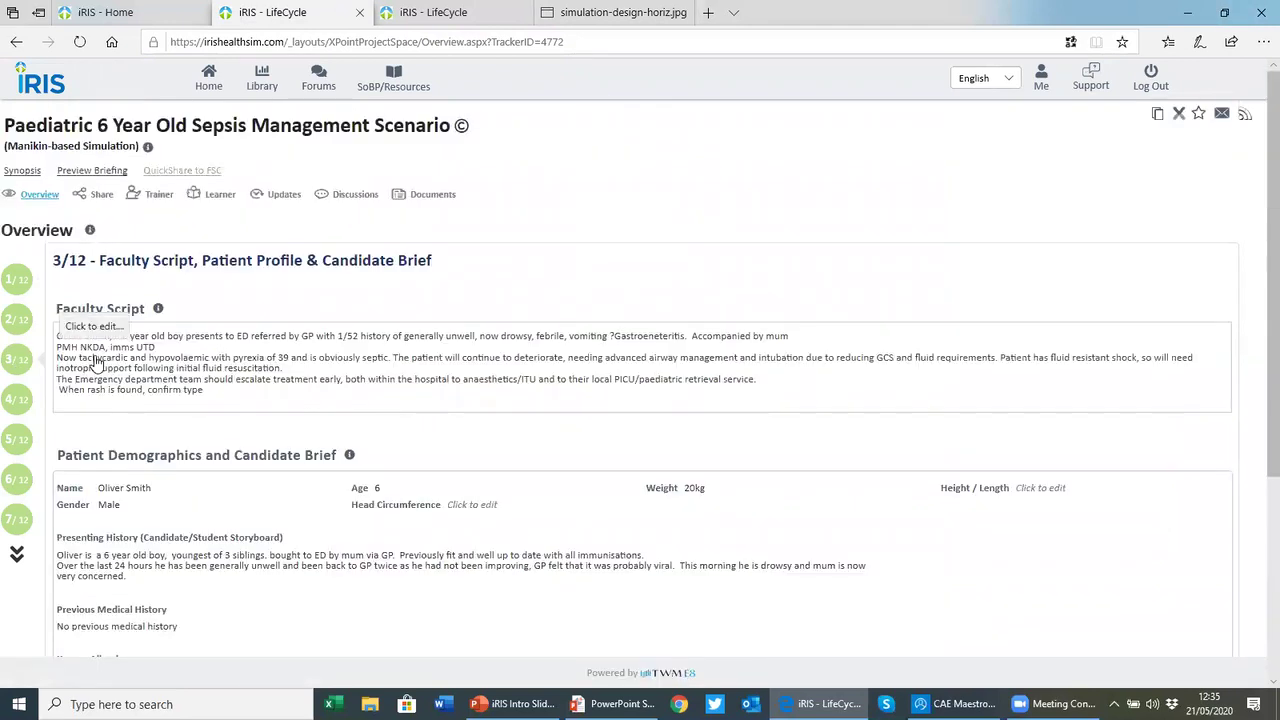
pyautogui.scroll(-1, 295, 355)
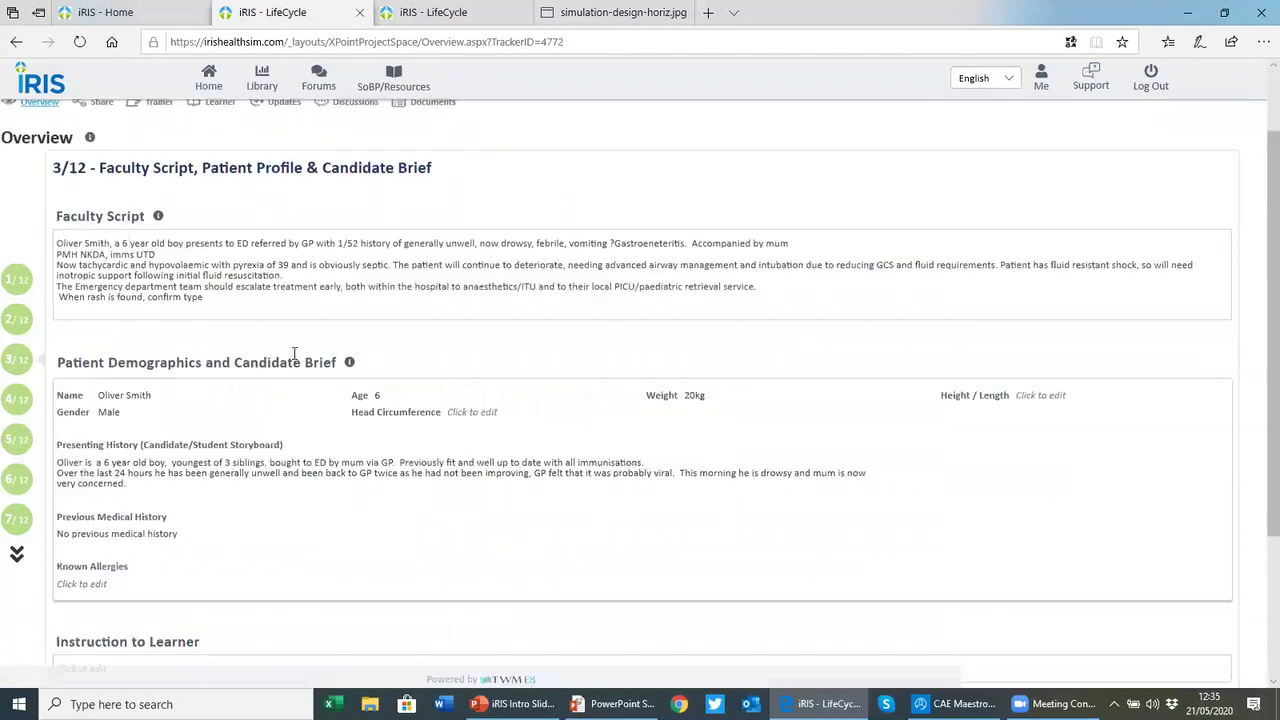
pyautogui.scroll(-2, 293, 354)
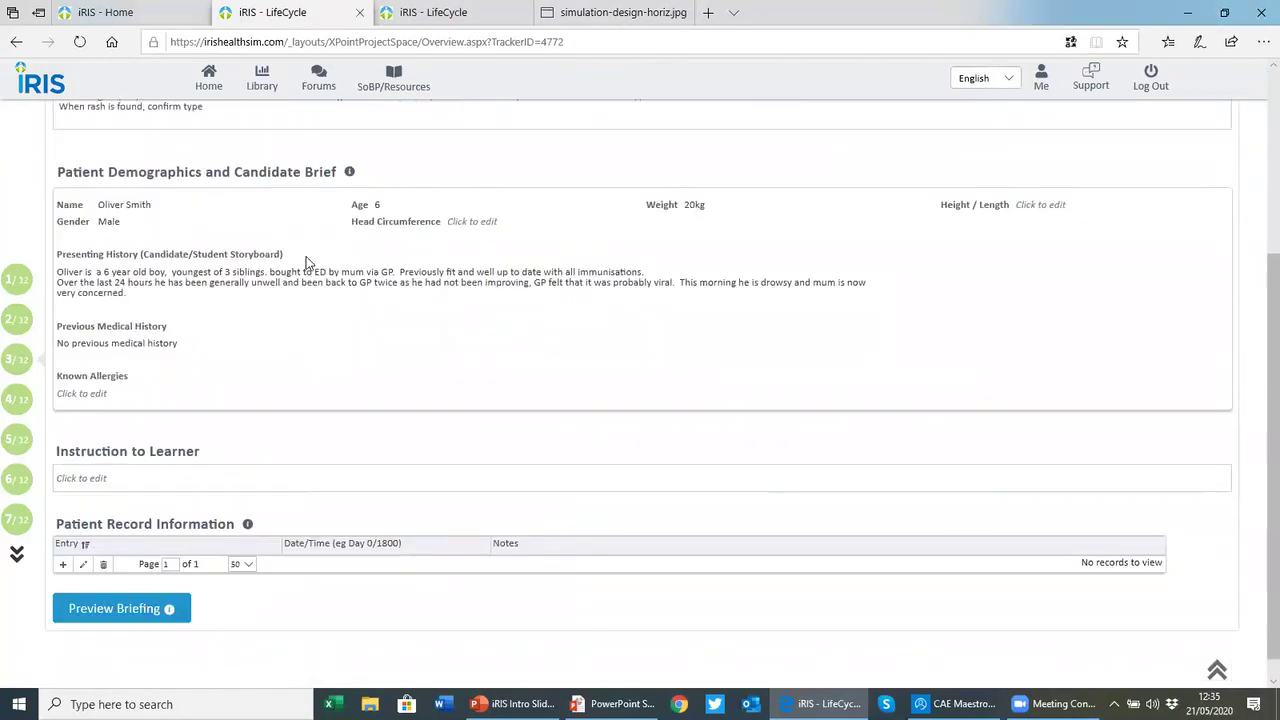
pyautogui.scroll(-1, 315, 337)
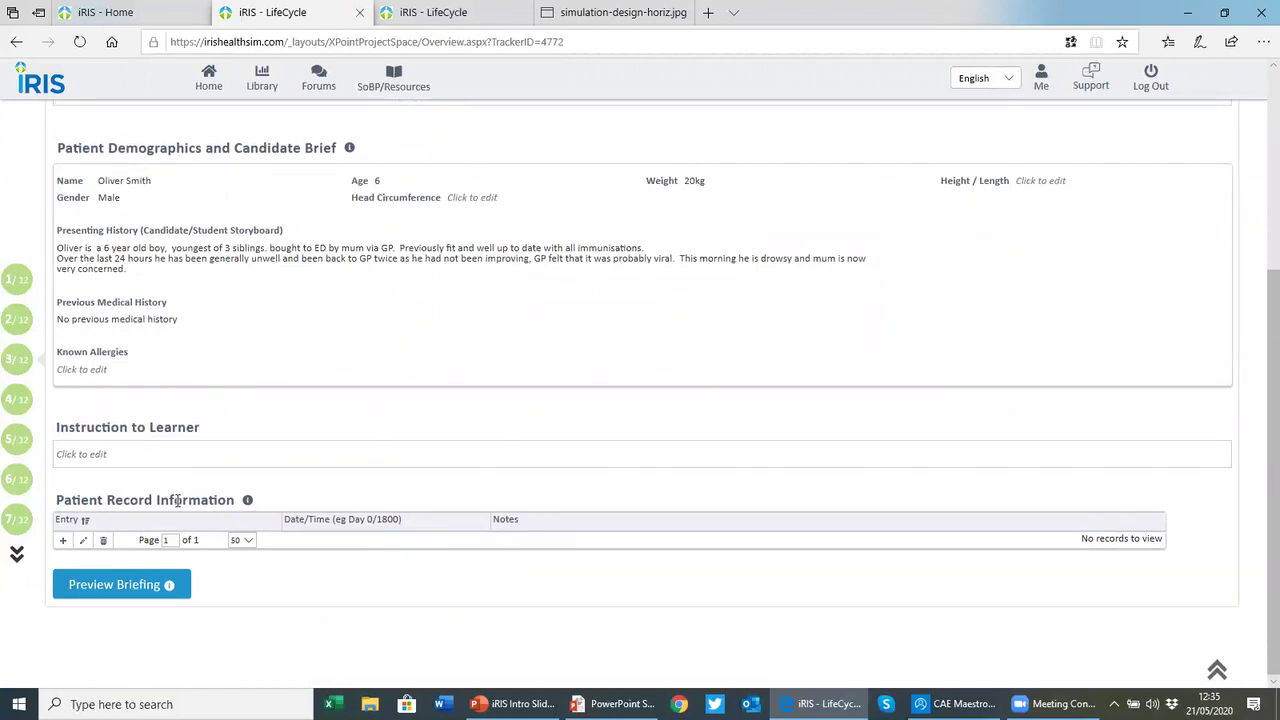
# Review the Scenario Setup section, covering faculty, participants, location, simulator and required monitor parameters
pyautogui.moveTo(74, 403)
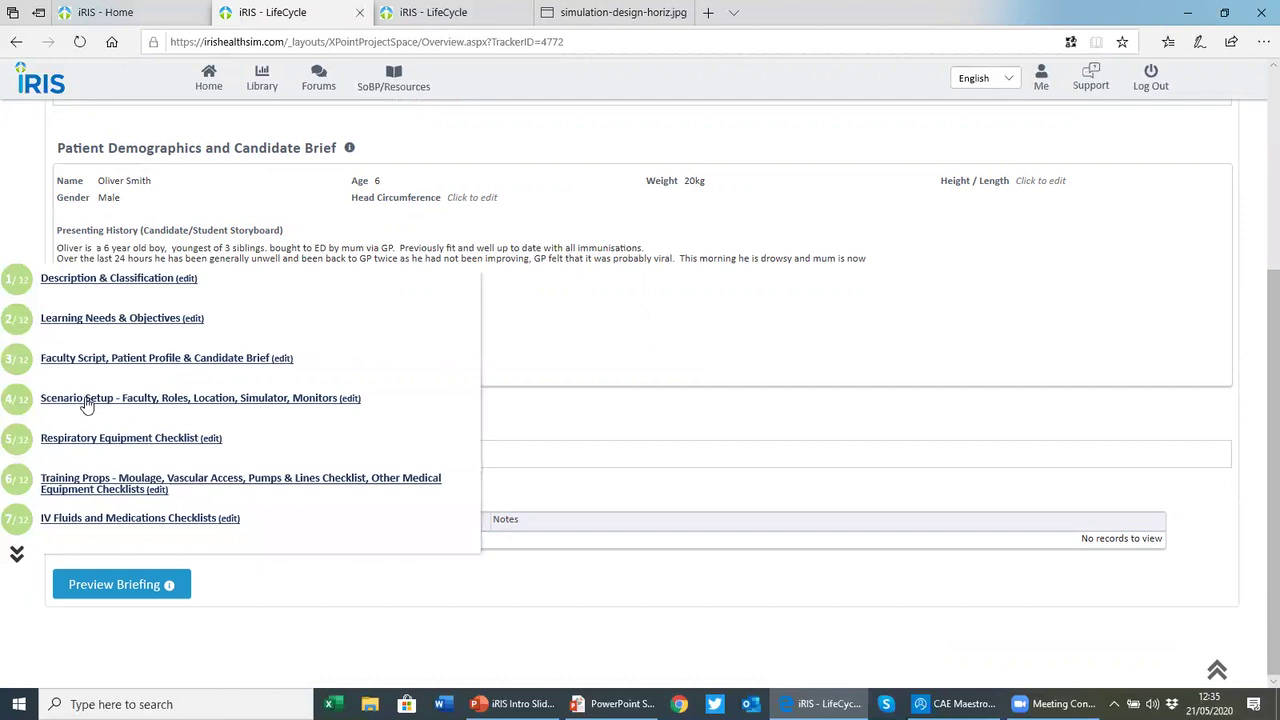
pyautogui.click(85, 398)
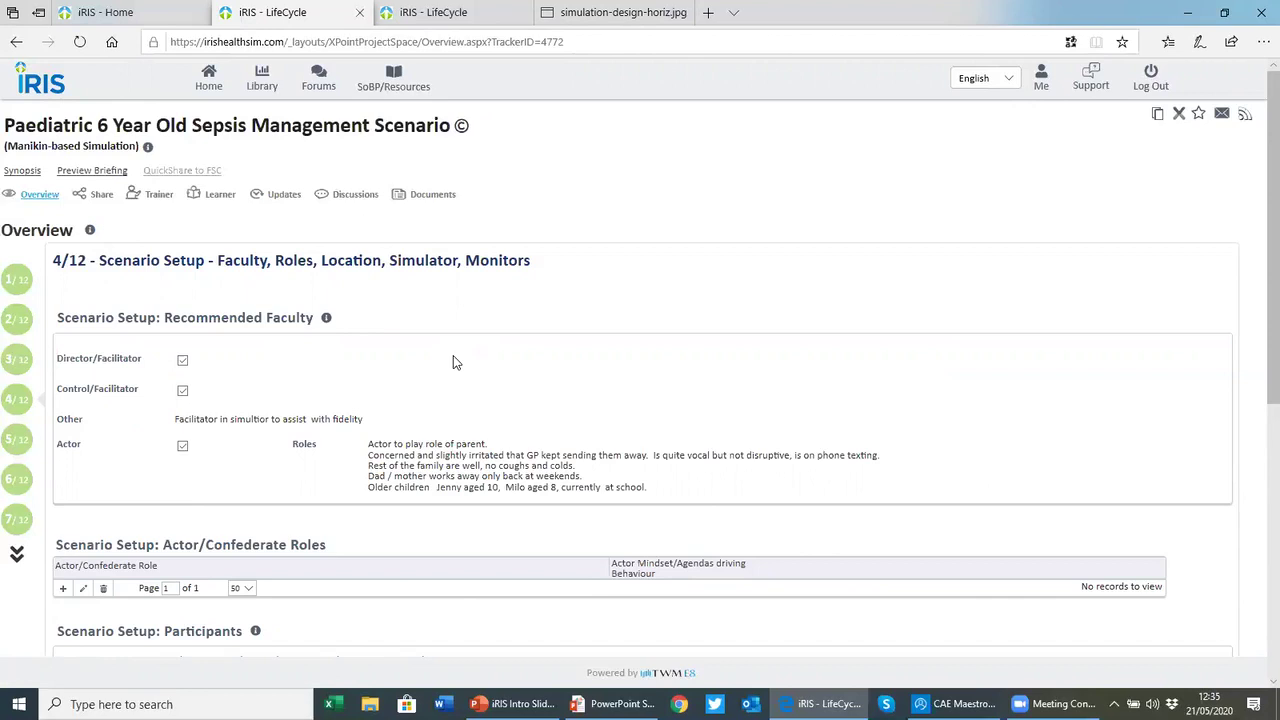
pyautogui.scroll(-4, 453, 356)
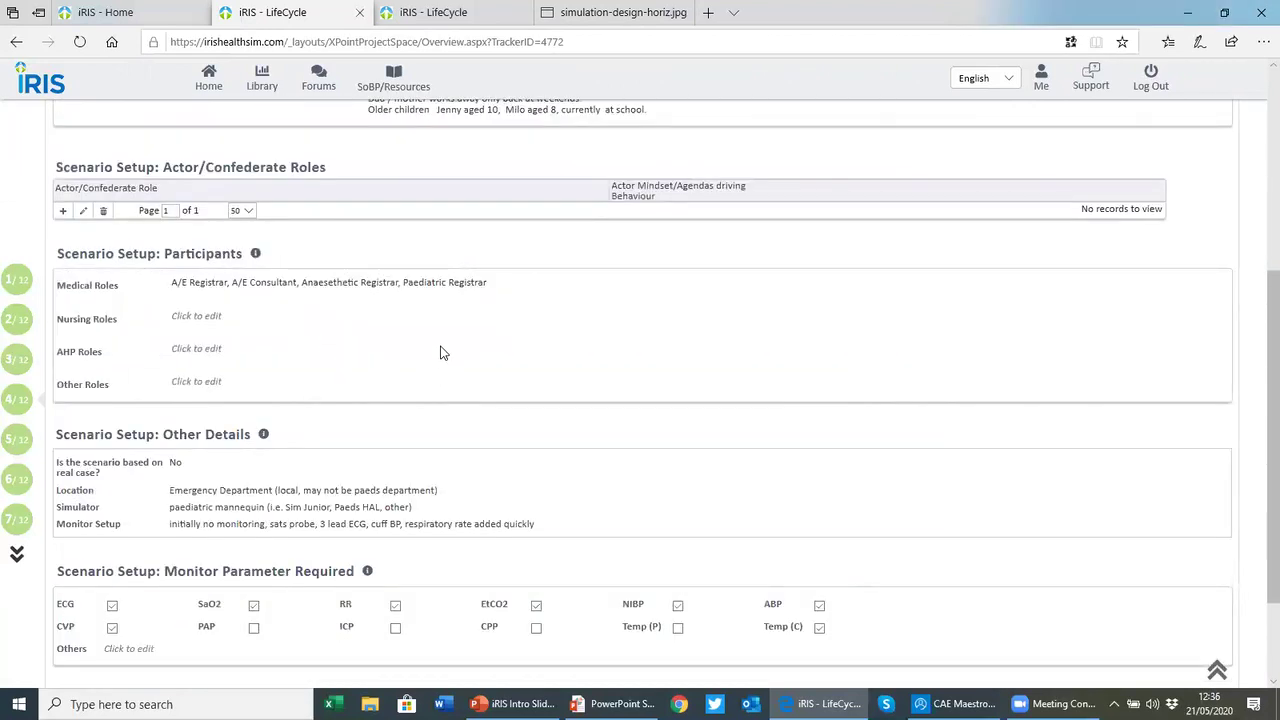
pyautogui.scroll(-1, 440, 352)
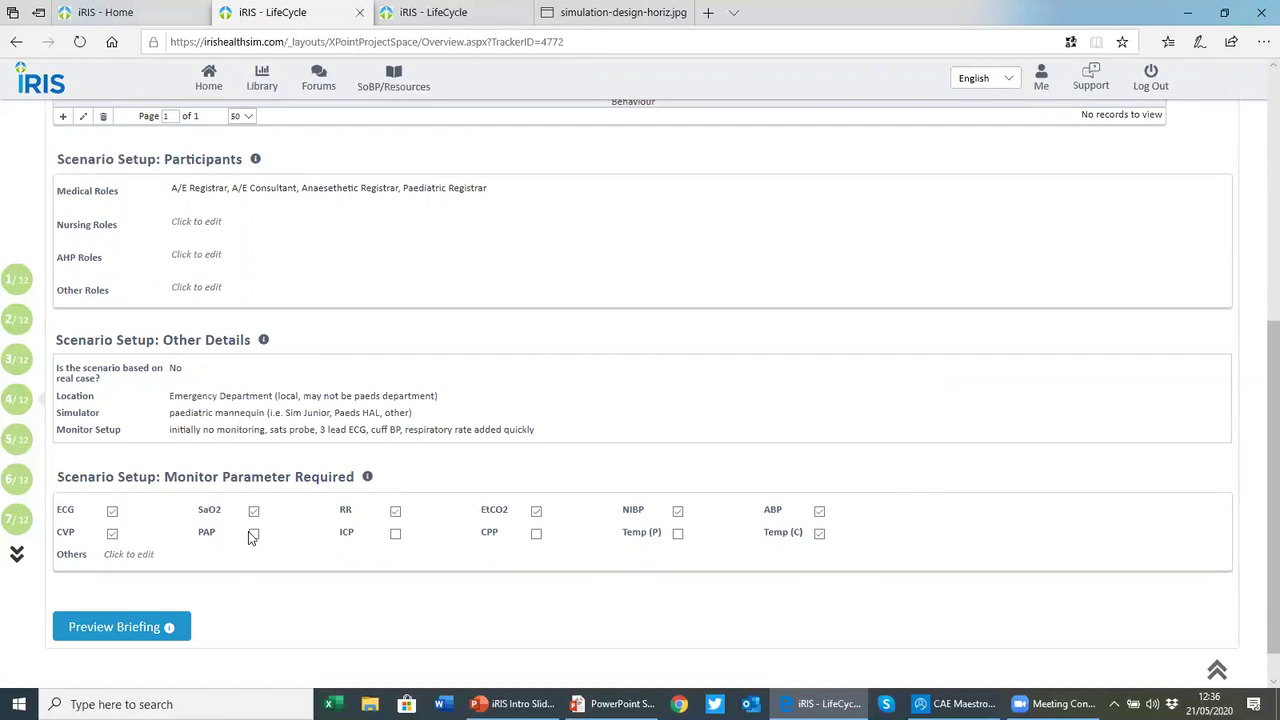
# Review the Respiratory Equipment Checklist section down to the respiratory support fields and Equipment Checklists Summary
pyautogui.moveTo(18, 444)
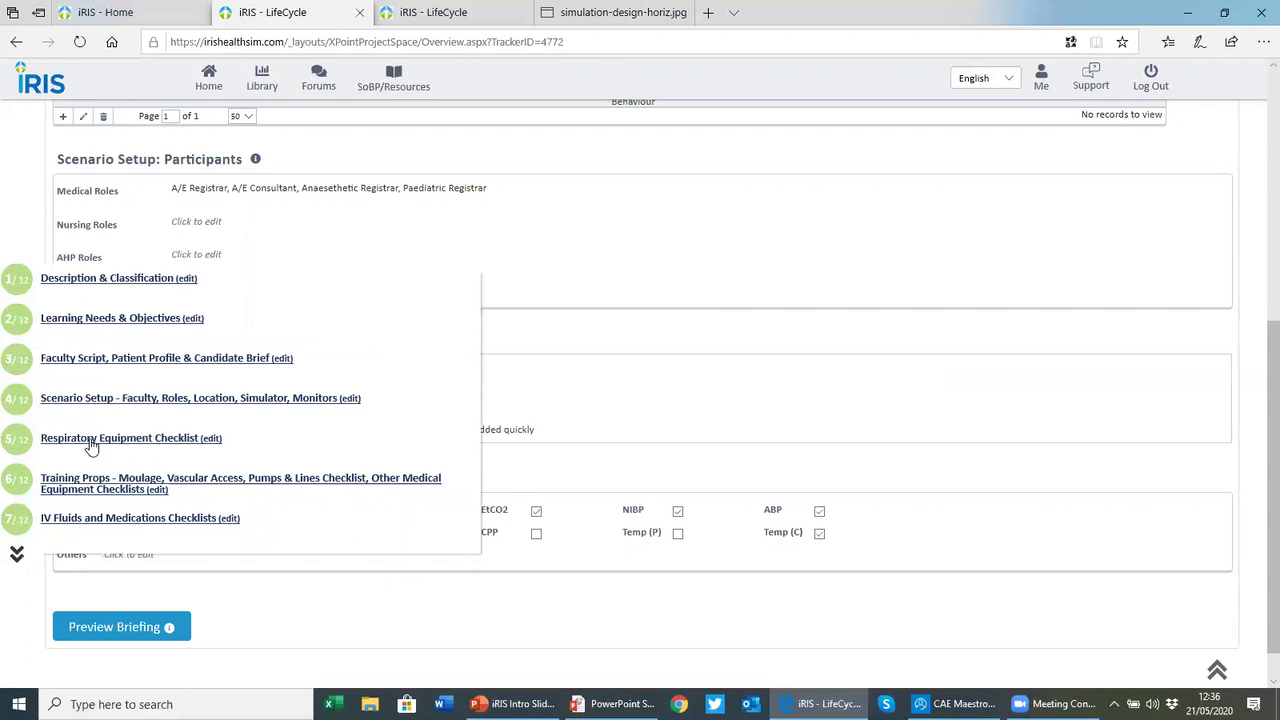
pyautogui.click(90, 440)
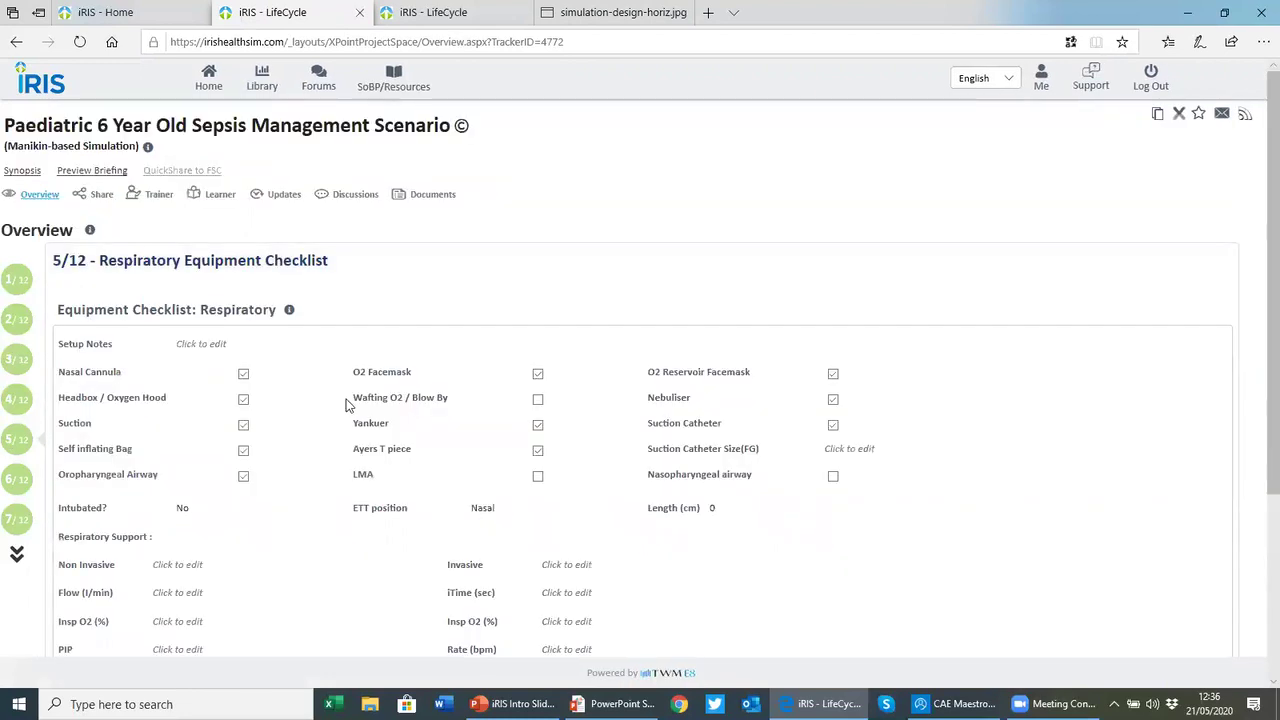
pyautogui.scroll(-2, 356, 395)
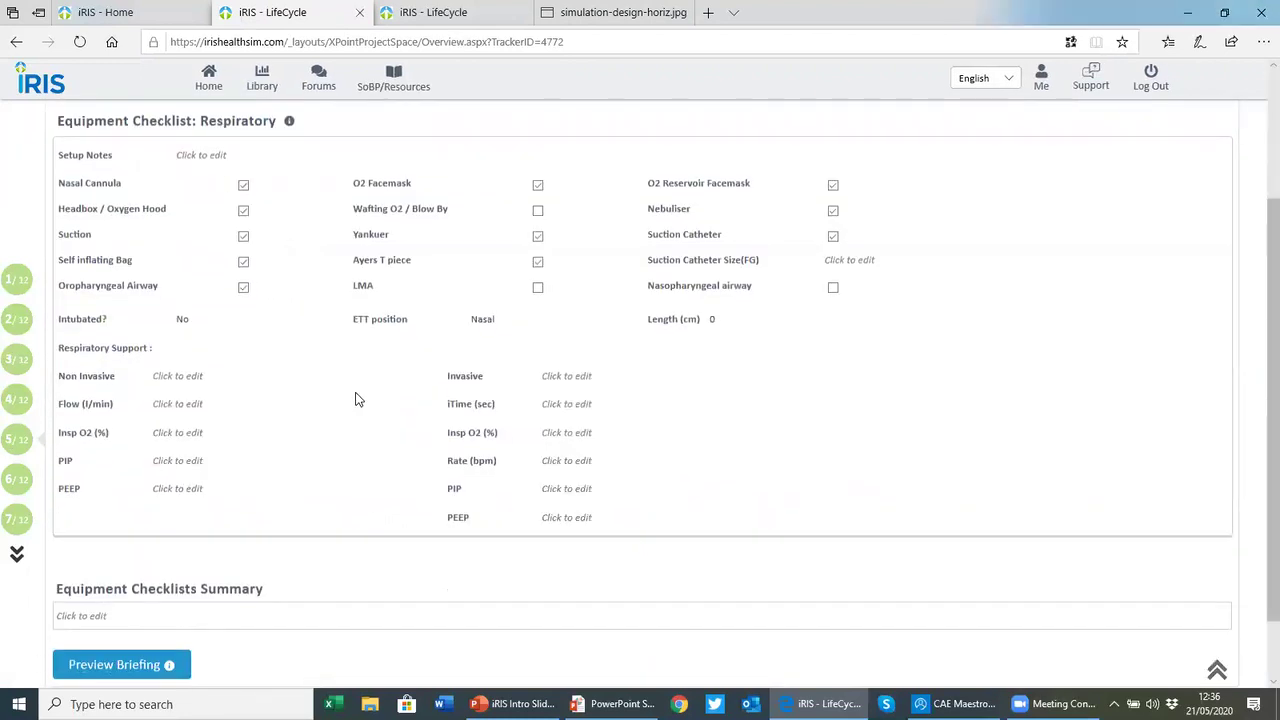
pyautogui.scroll(-1, 356, 398)
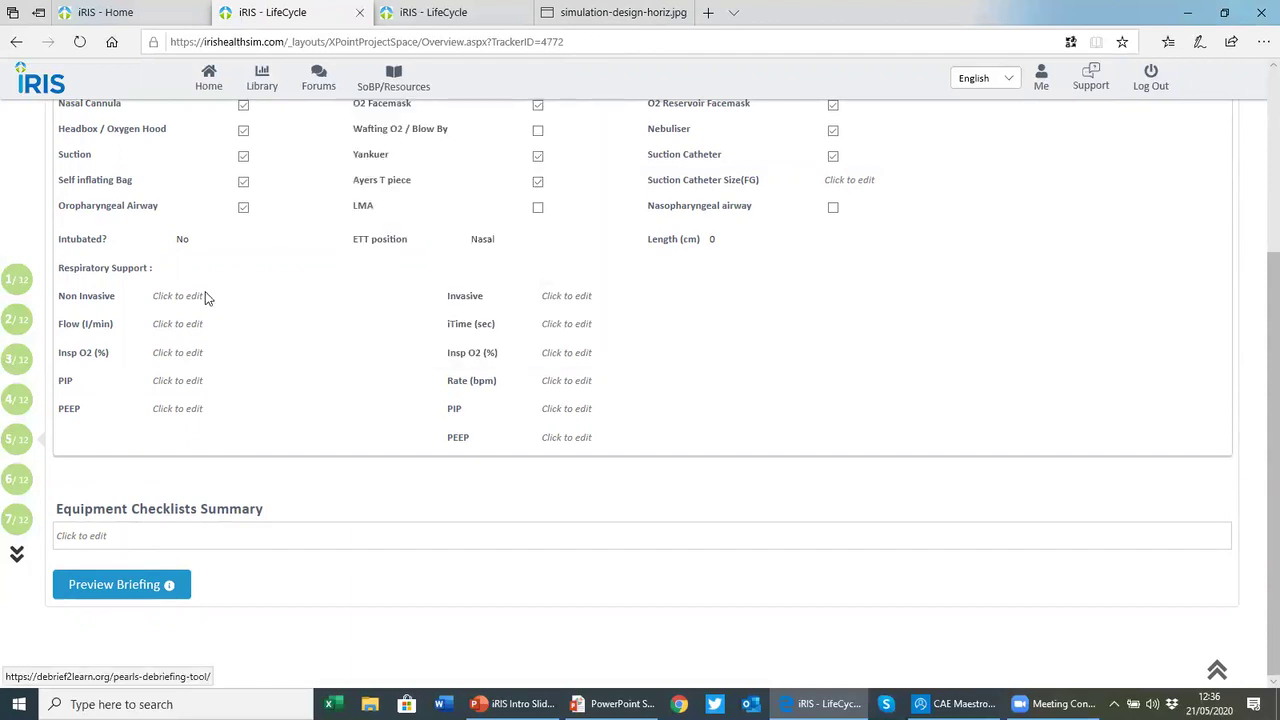
# Review the Training Props section and view the document linked to the nomal chest radiology result, returning to the scenario
pyautogui.moveTo(14, 446)
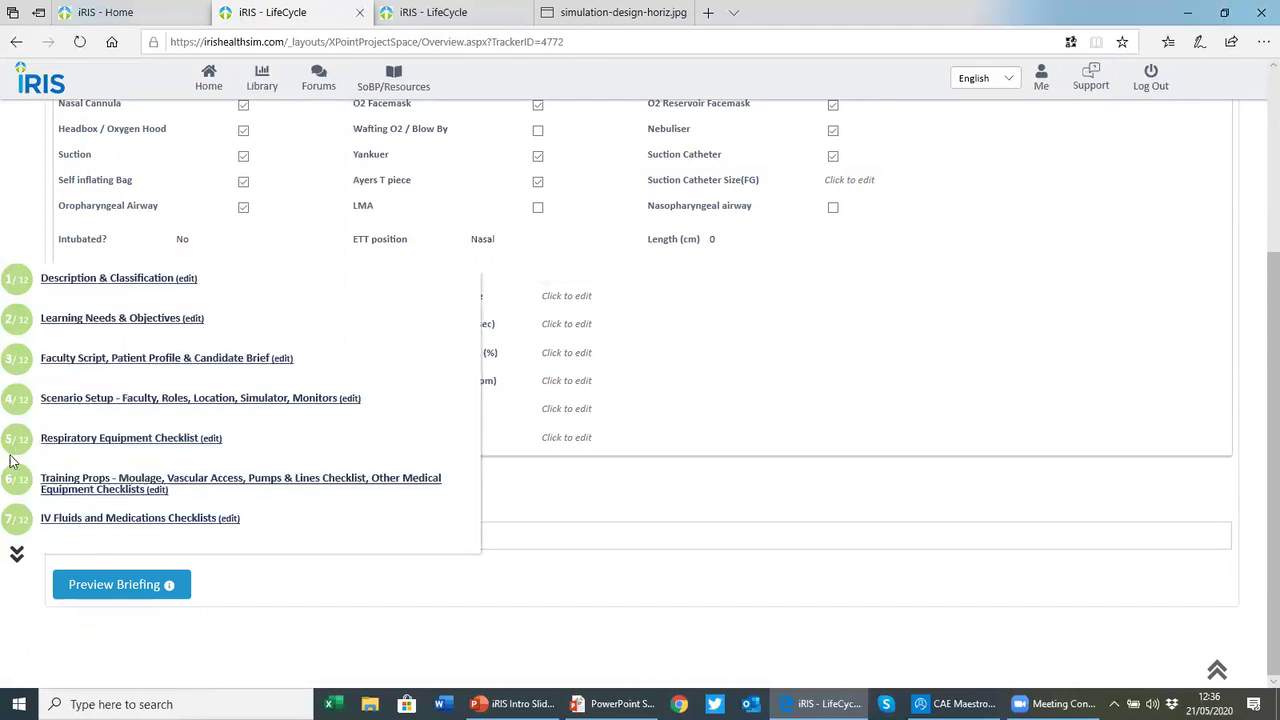
pyautogui.click(86, 482)
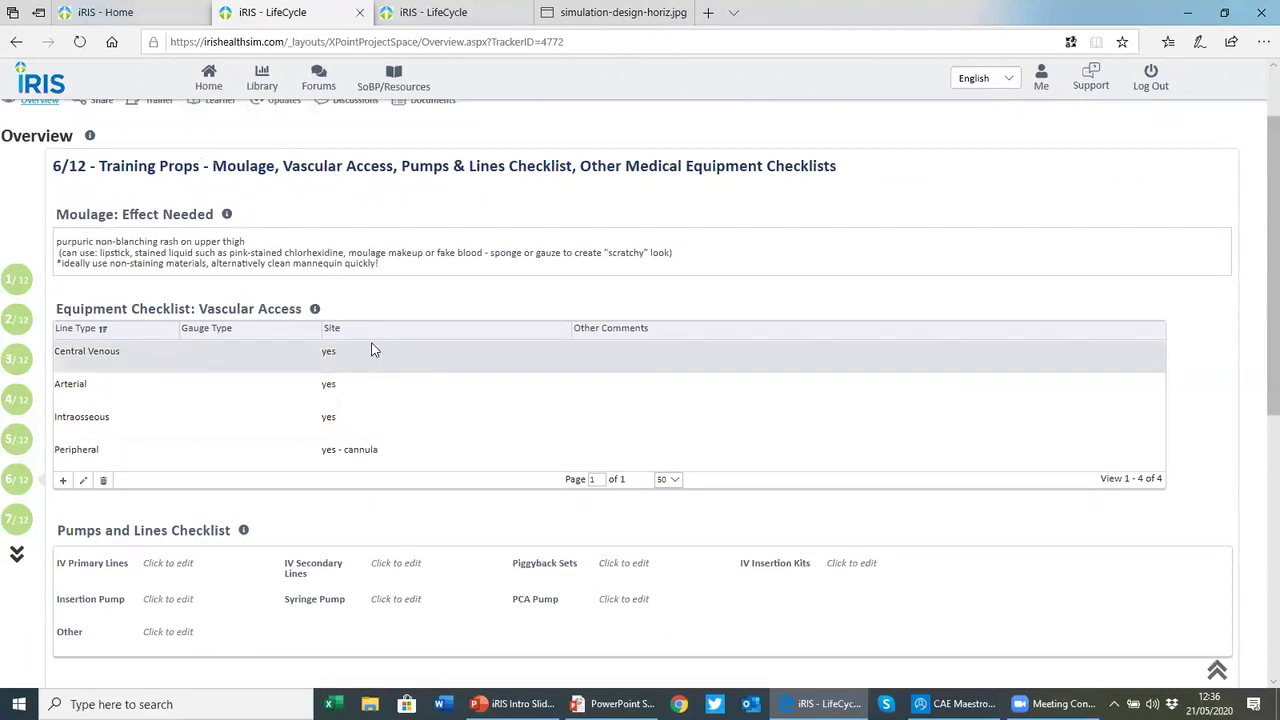
pyautogui.scroll(-2, 384, 345)
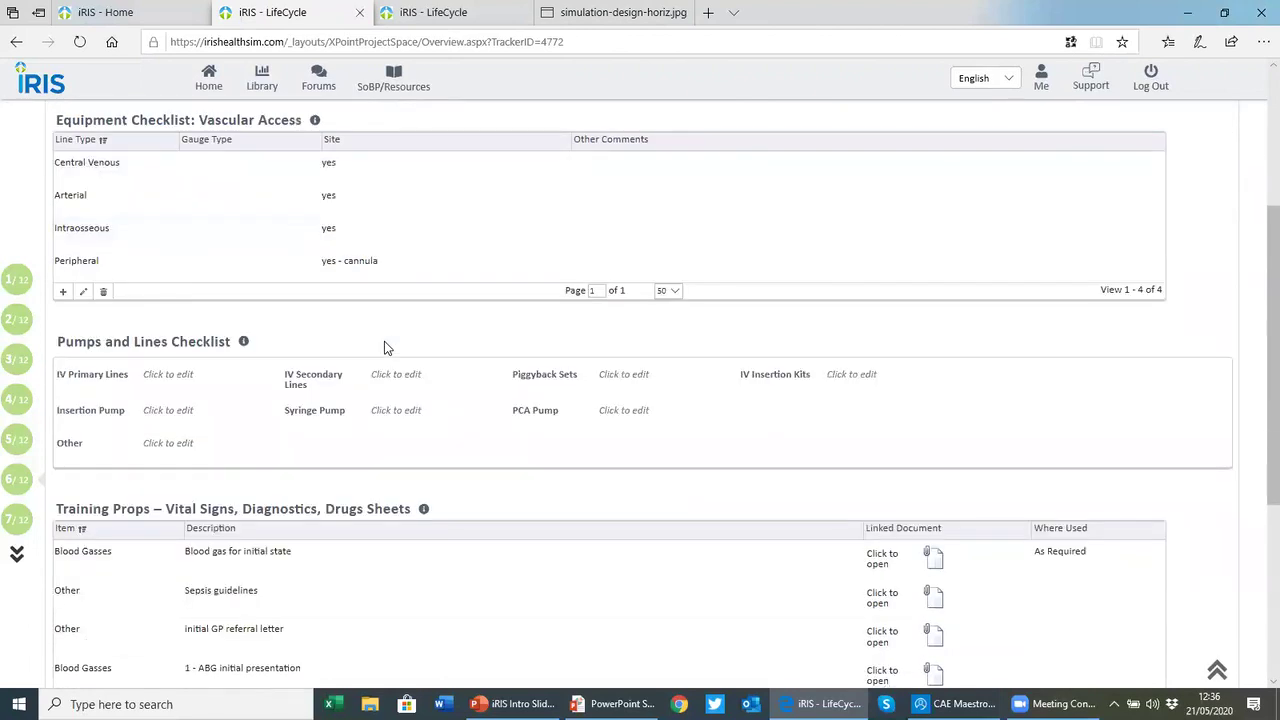
pyautogui.scroll(-4, 384, 347)
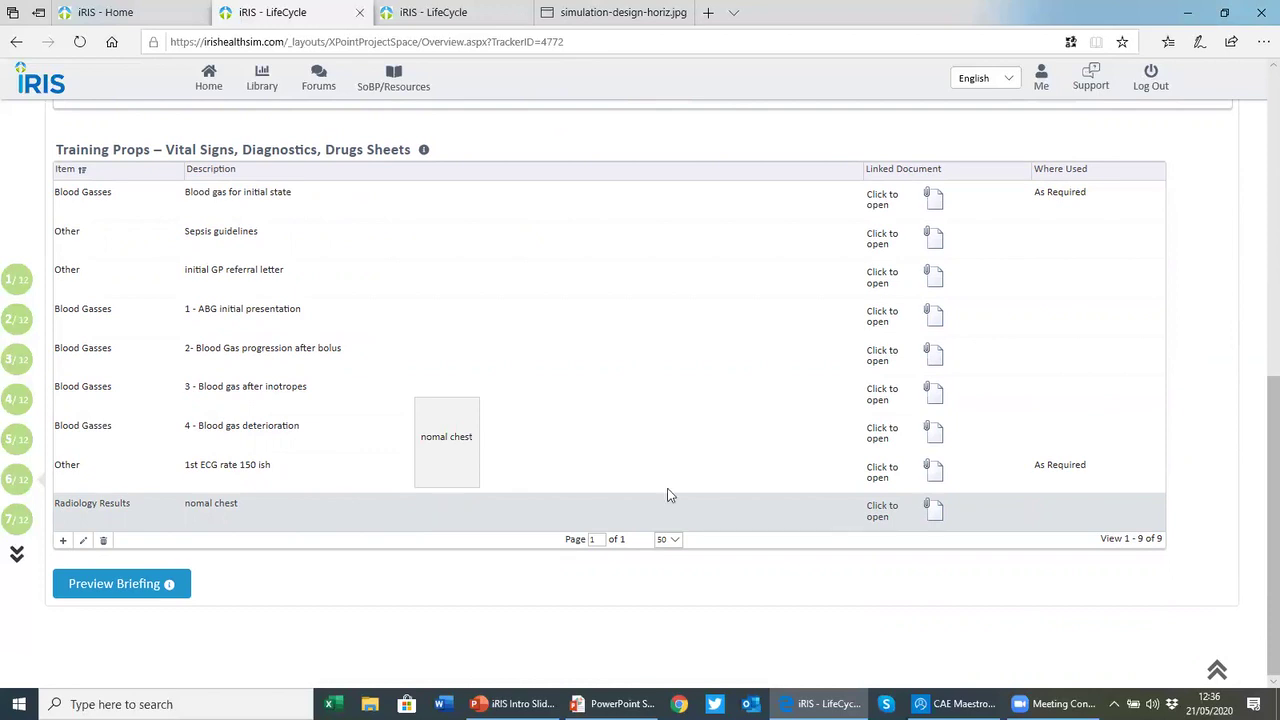
pyautogui.click(933, 512)
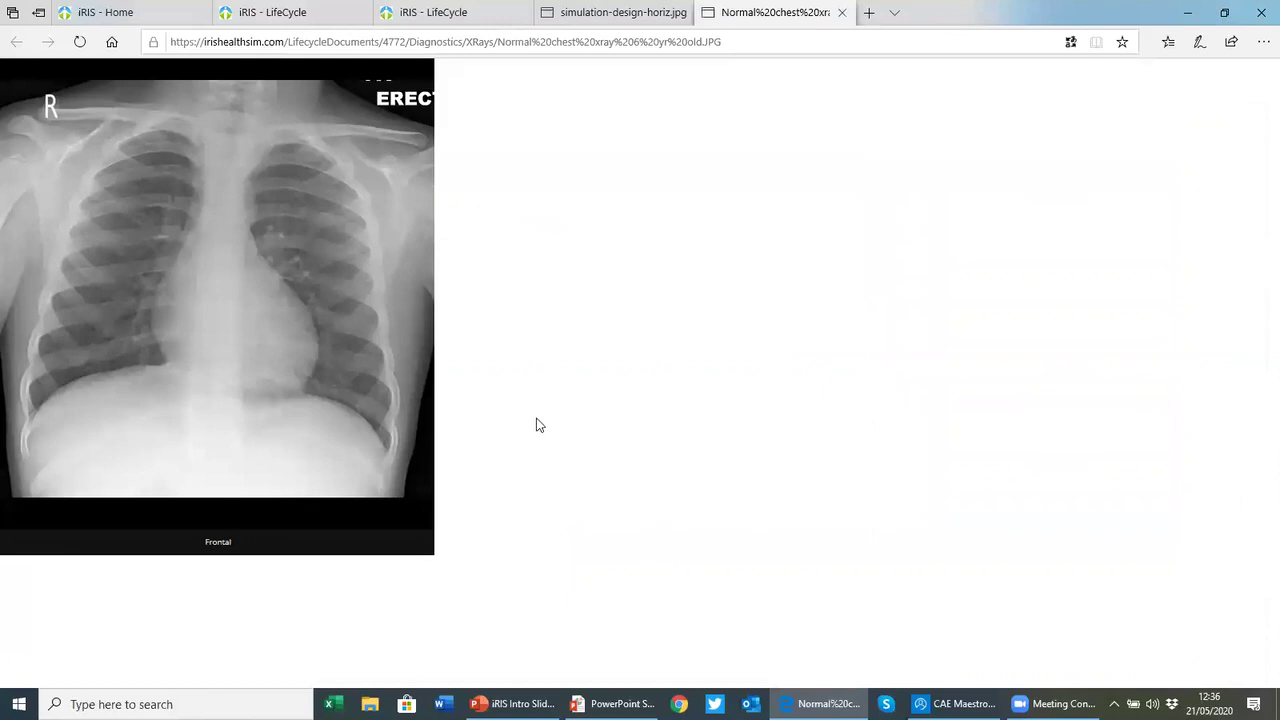
pyautogui.click(285, 17)
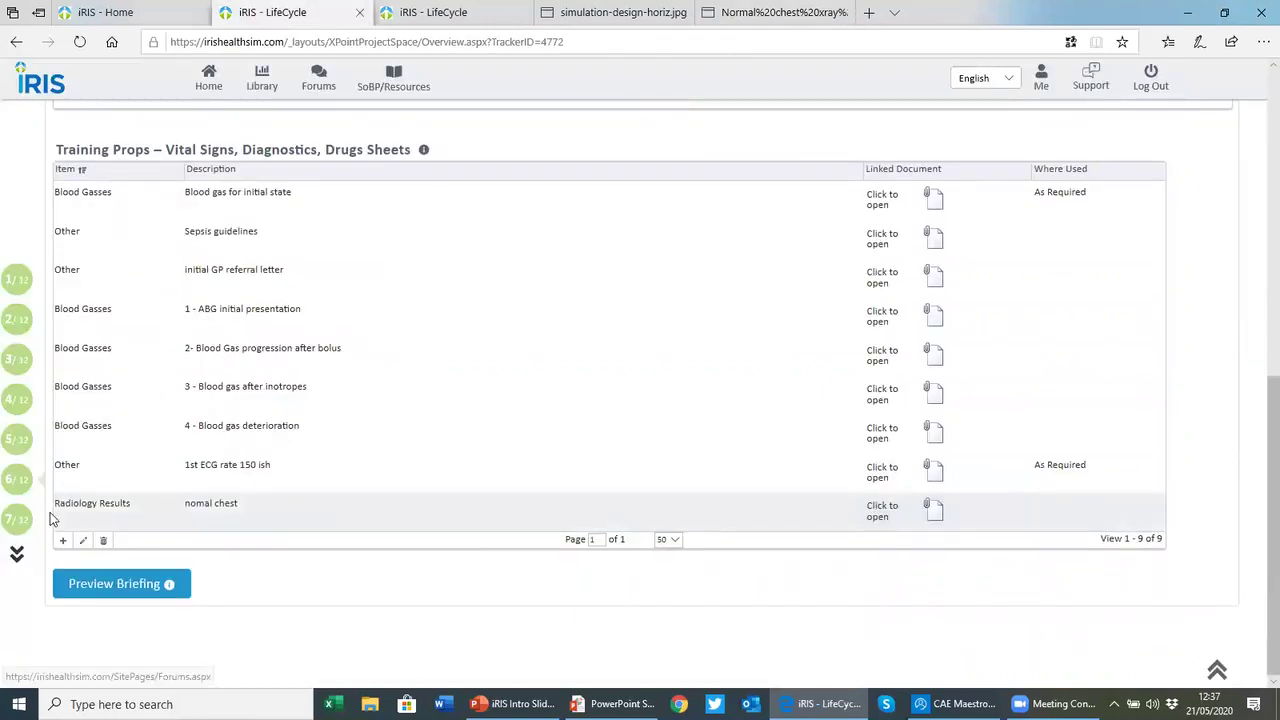
# View the IV Fluids and Medications Checklists section and the list of selectable states in the Scenario States section
pyautogui.moveTo(12, 528)
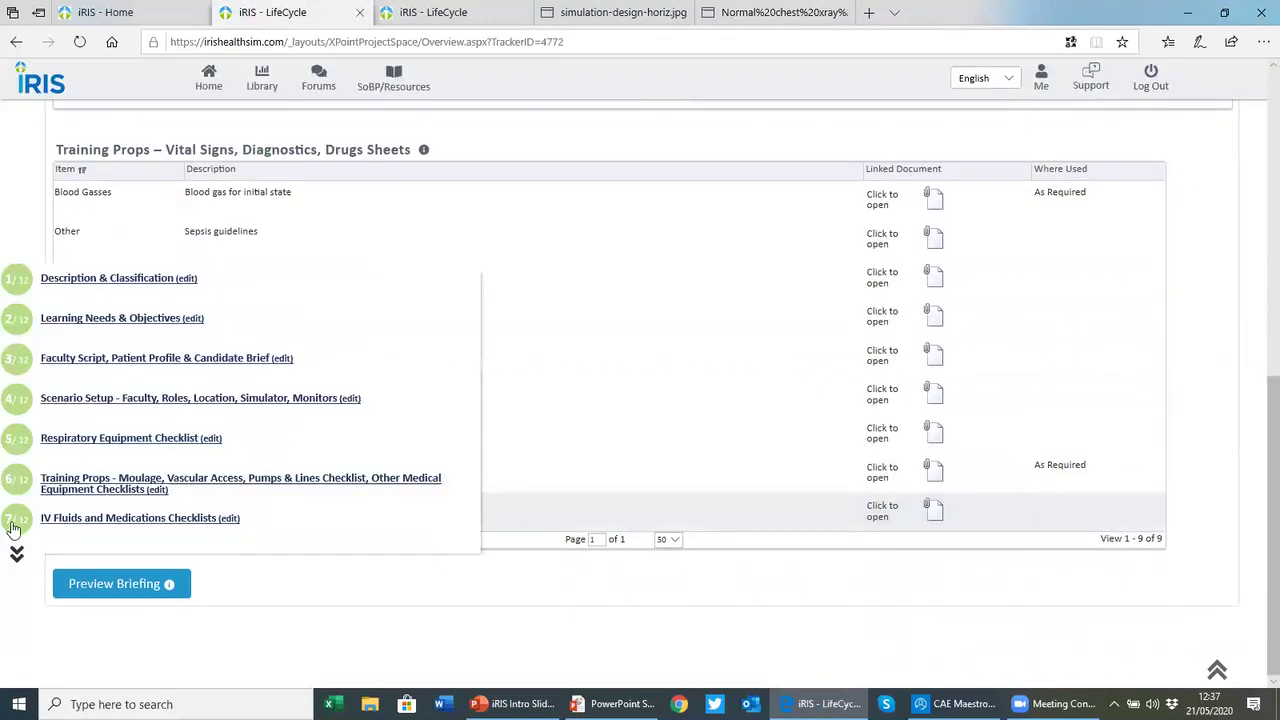
pyautogui.click(70, 518)
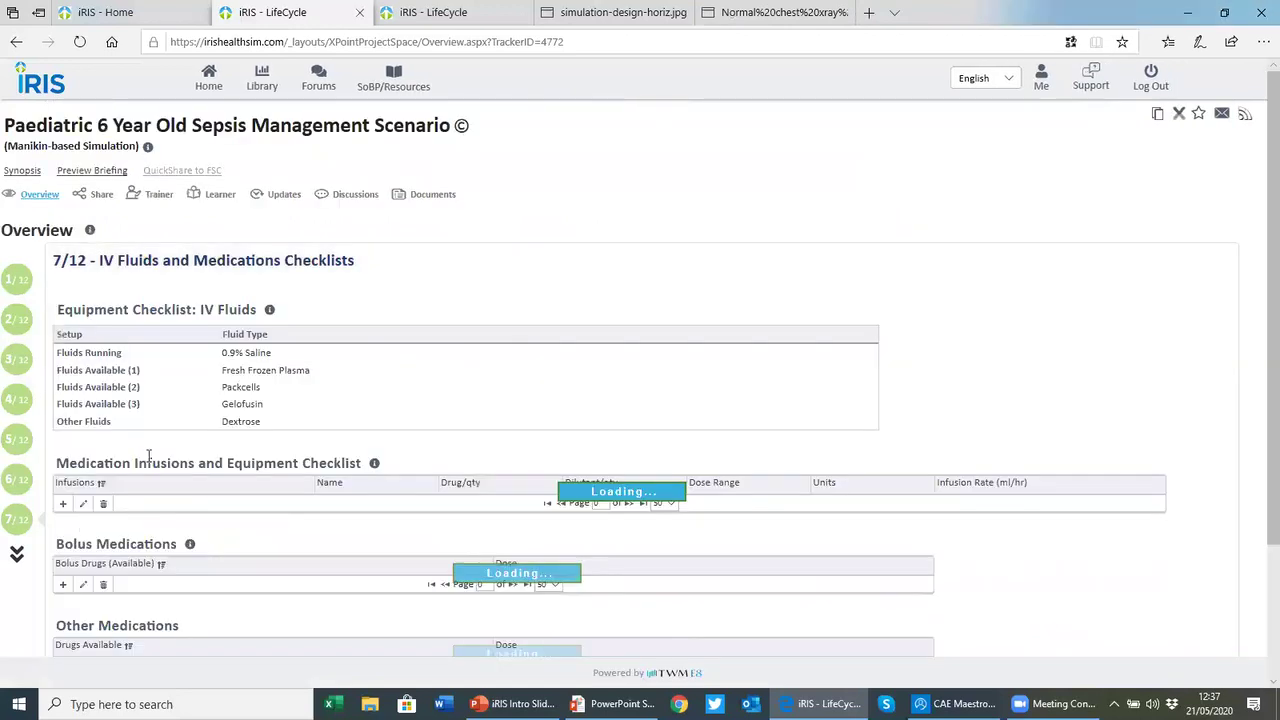
pyautogui.click(17, 558)
pyautogui.moveTo(40, 290)
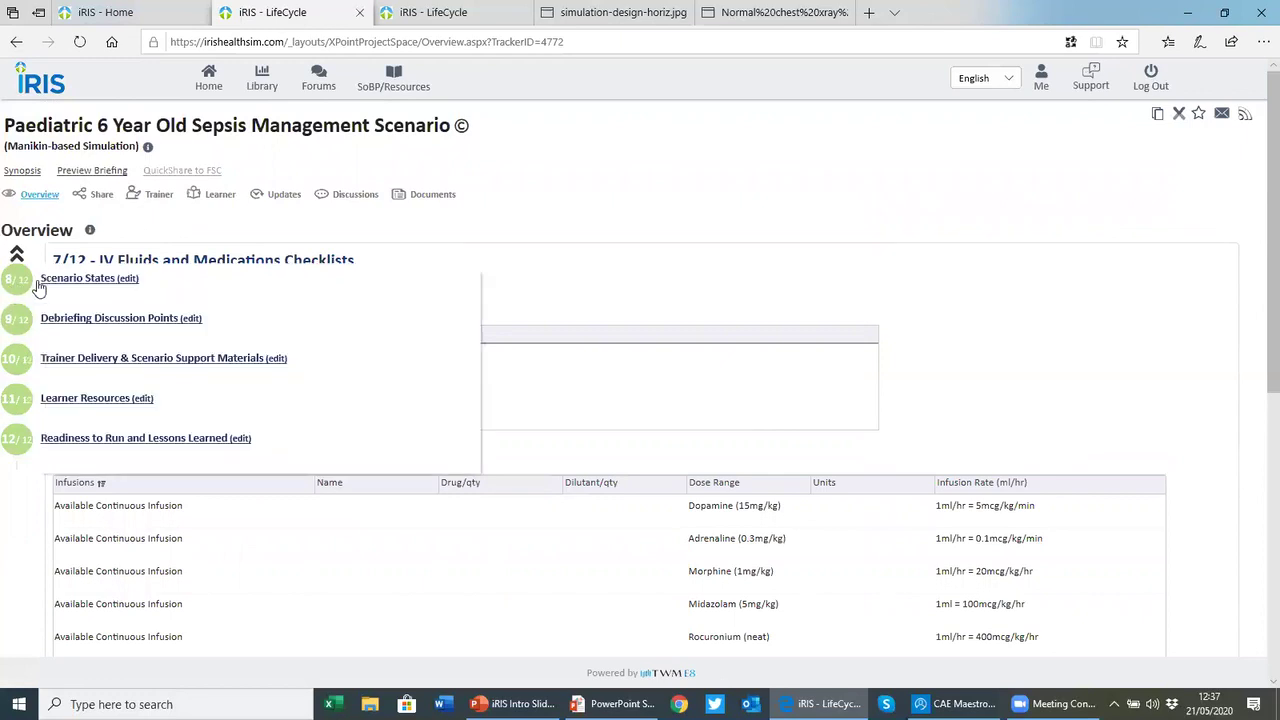
pyautogui.click(63, 280)
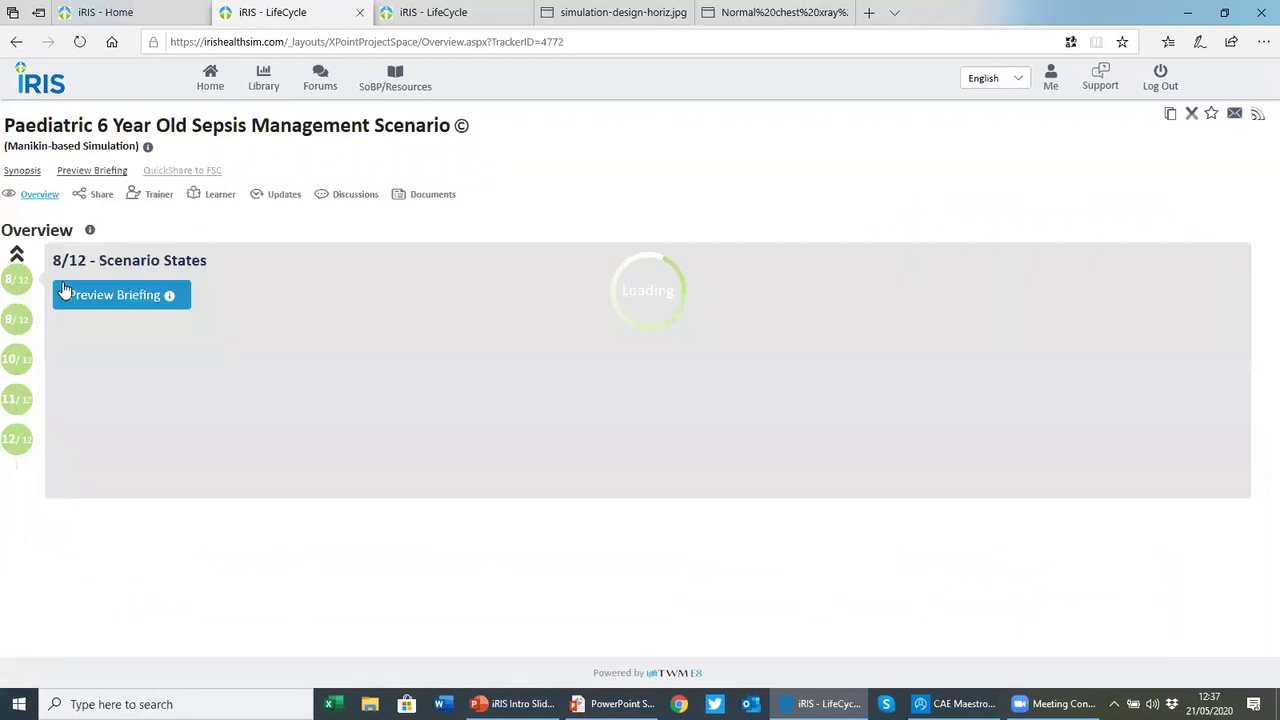
pyautogui.scroll(-2, 368, 297)
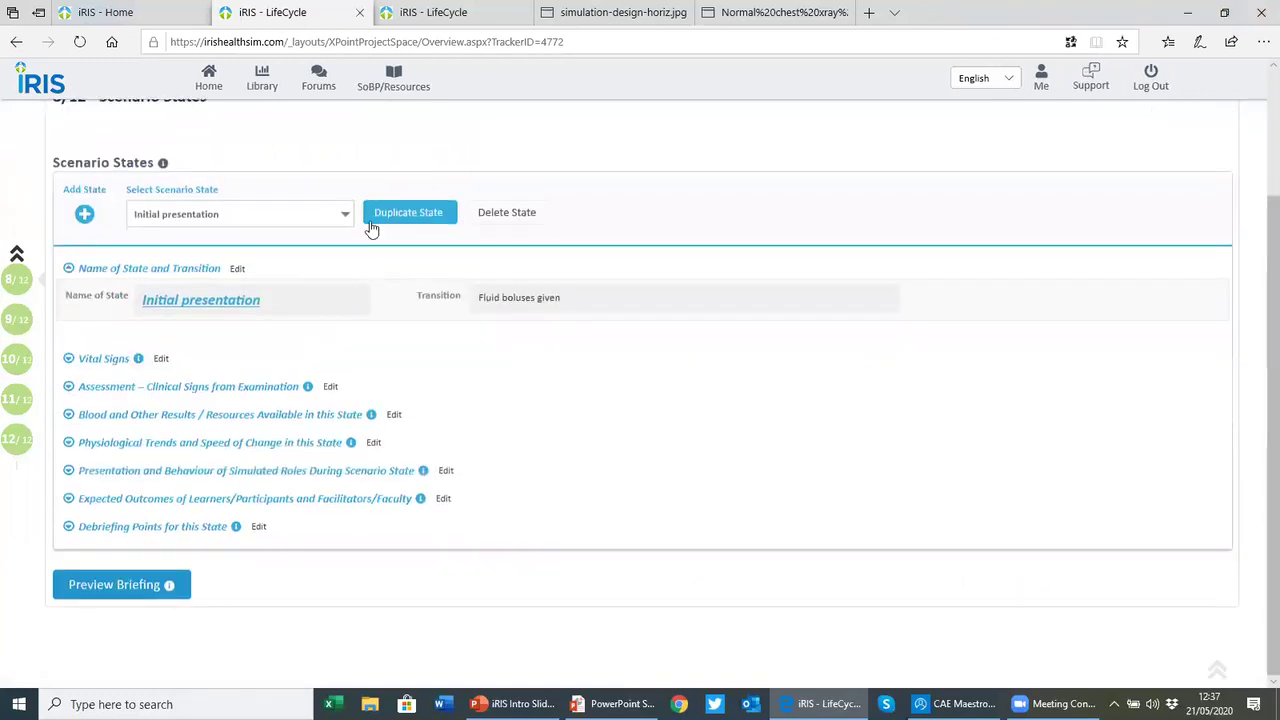
pyautogui.click(345, 216)
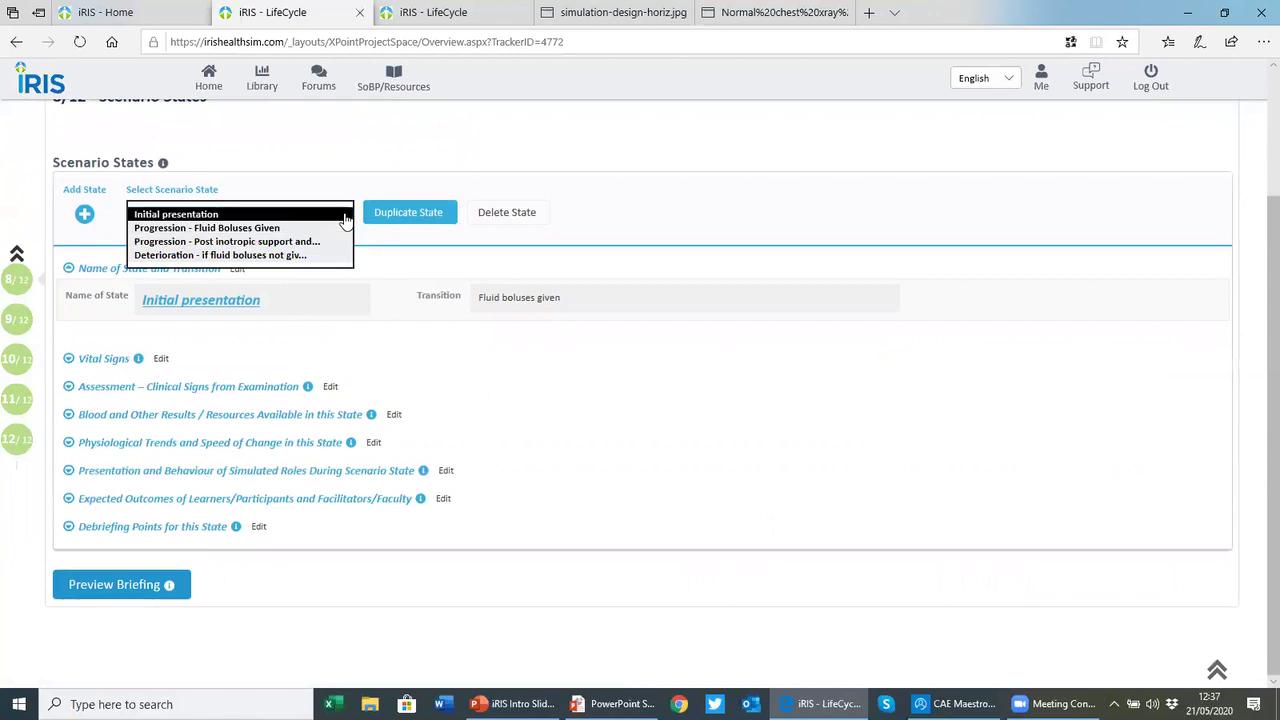
pyautogui.click(346, 215)
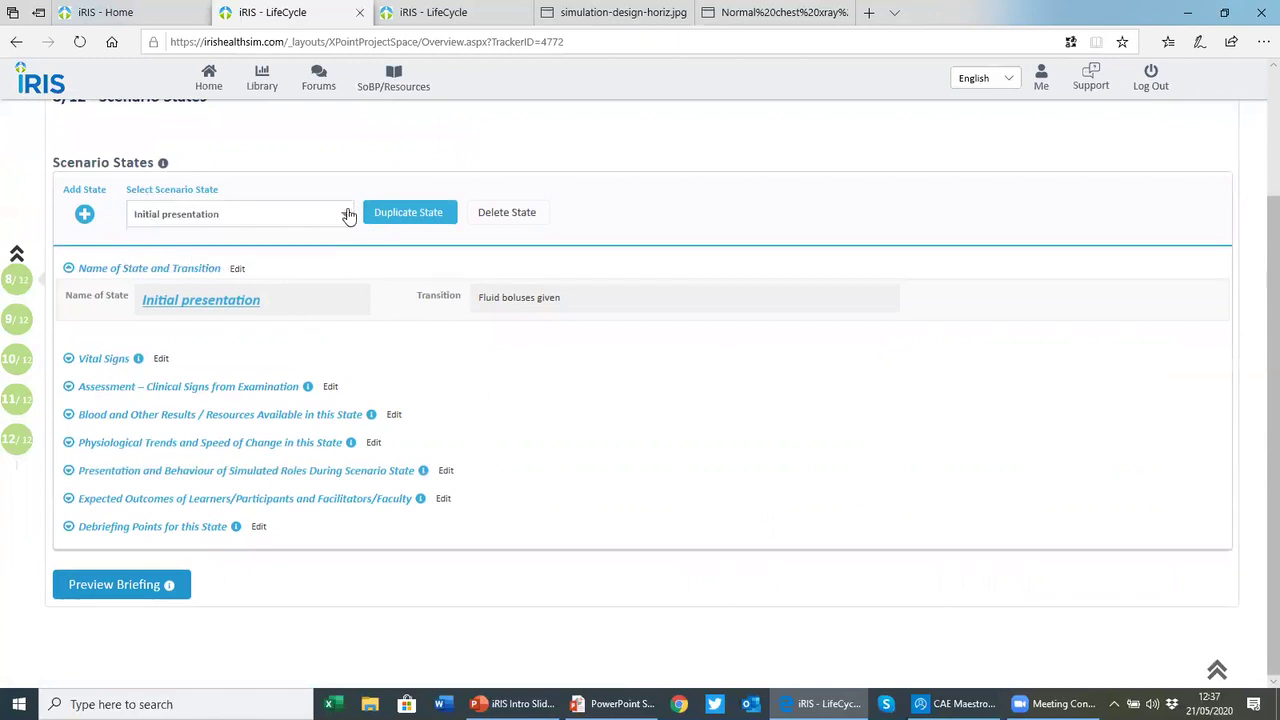
# Expand and review the Vital Signs and the Assessment – Clinical Signs from Examination of the Initial presentation state
pyautogui.click(69, 359)
pyautogui.scroll(-3, 158, 432)
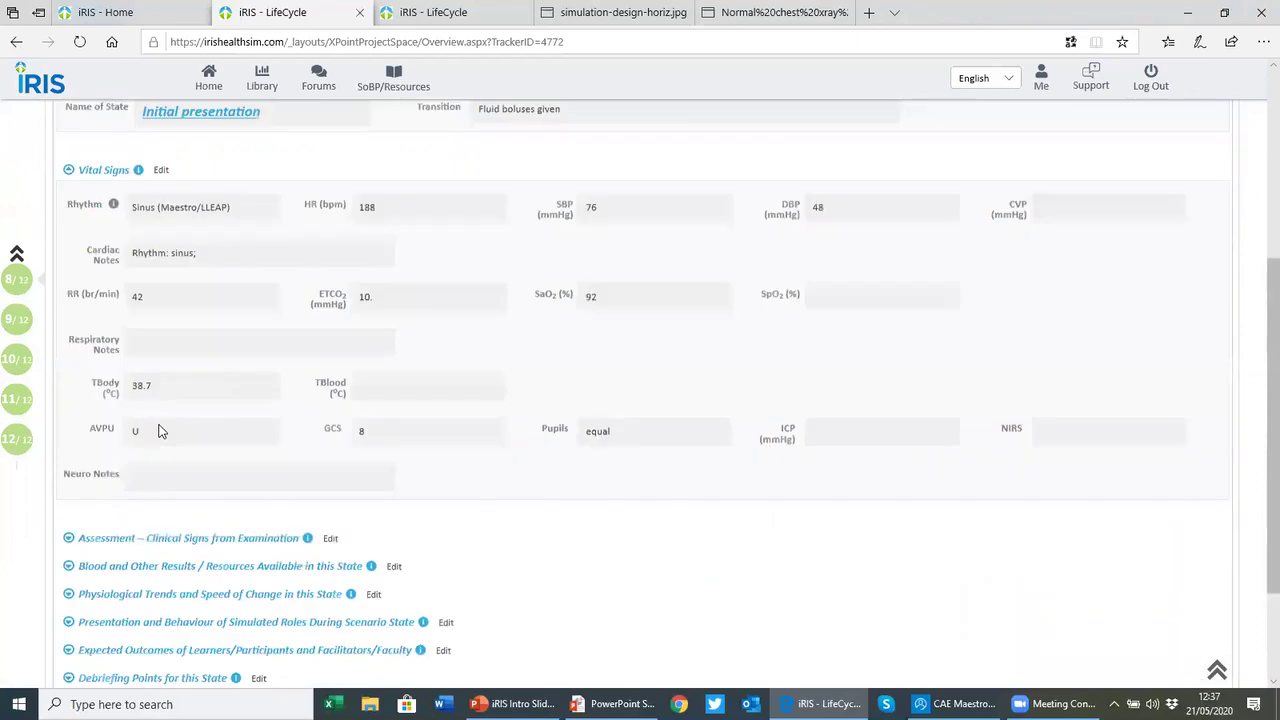
pyautogui.click(69, 481)
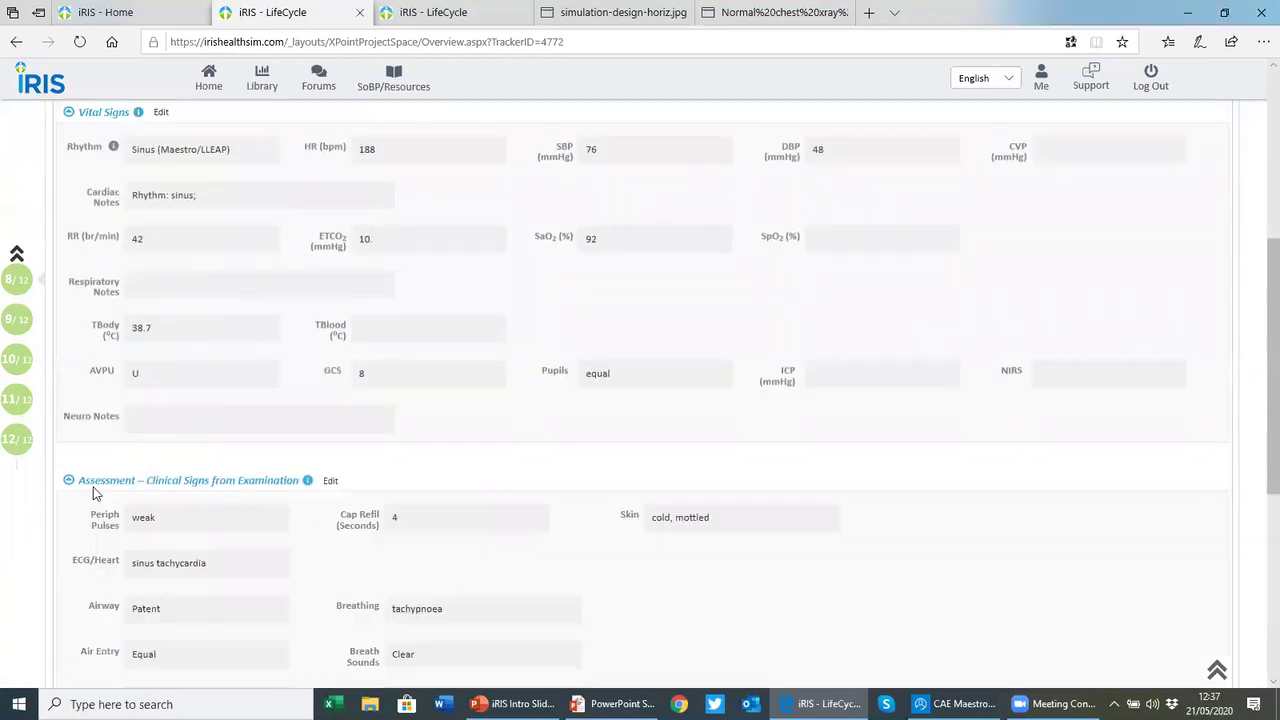
pyautogui.scroll(-5, 85, 483)
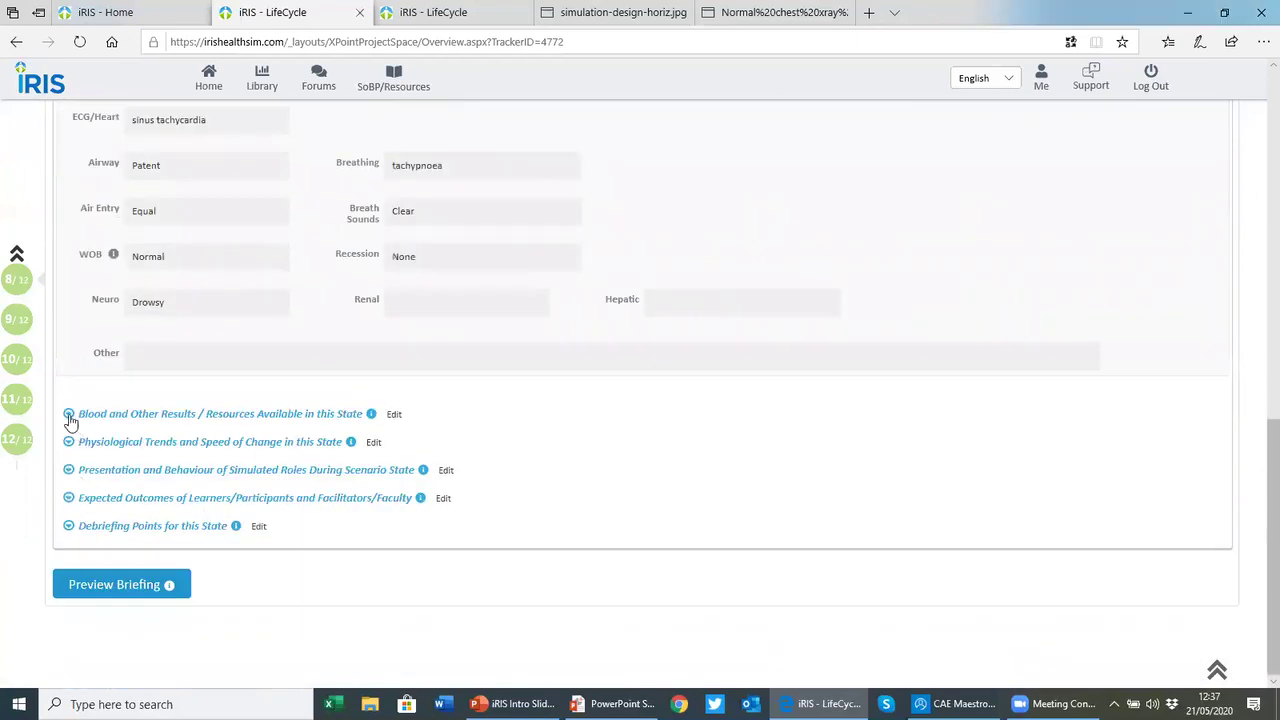
# Expand and review the Blood and Other Results and the Physiological Trends and Speed of Change for the Initial presentation state
pyautogui.click(69, 413)
pyautogui.scroll(-3, 106, 457)
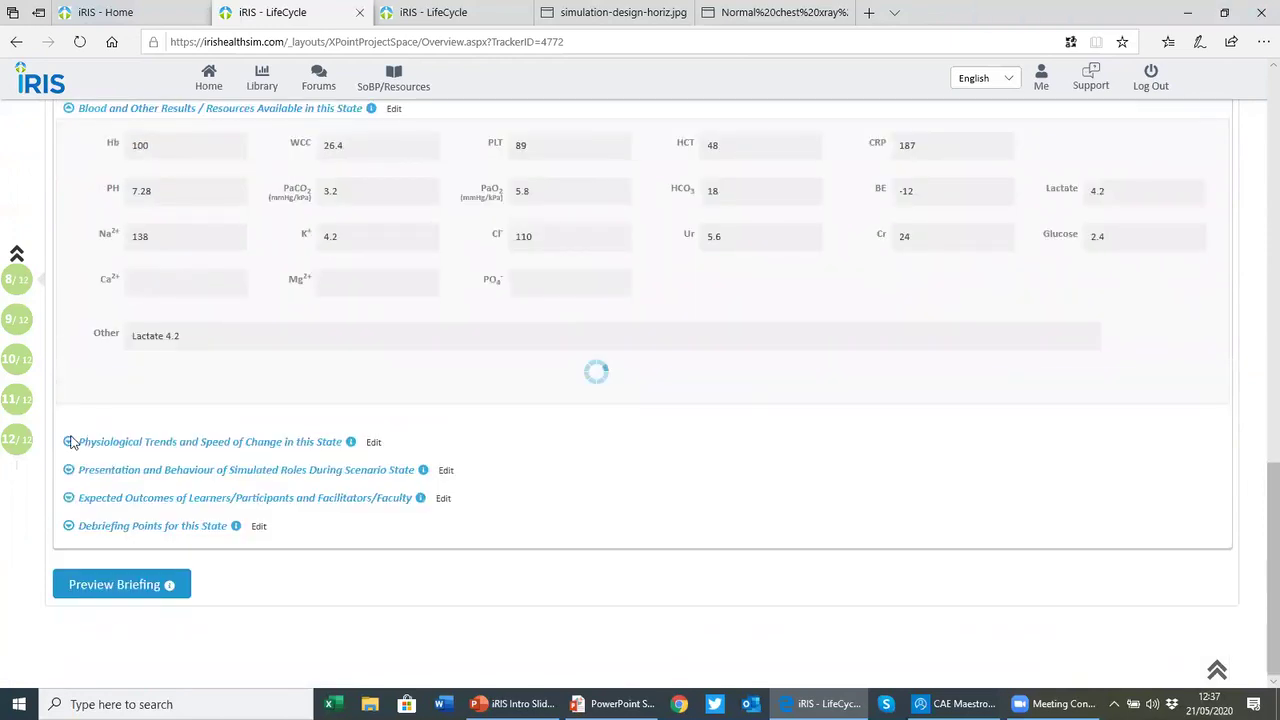
pyautogui.click(69, 447)
pyautogui.scroll(-1, 214, 445)
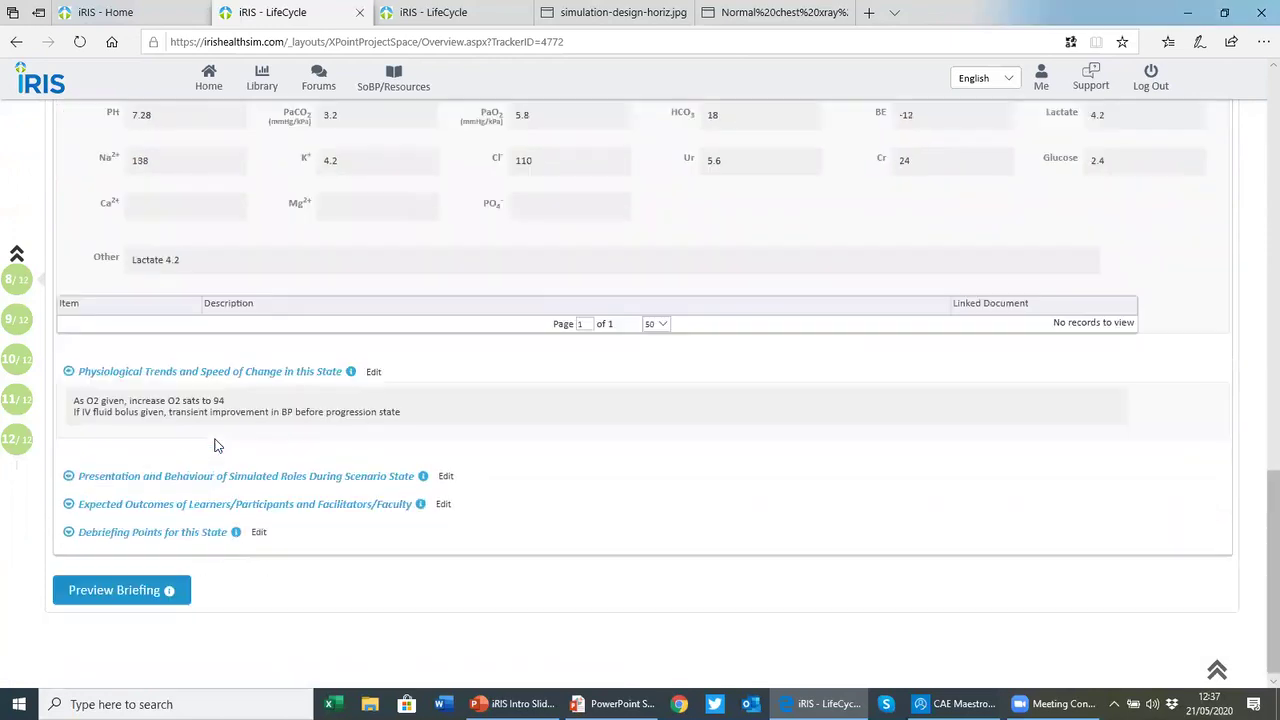
# Expand and review the Presentation and Behaviour of Simulated Roles During Scenario State
pyautogui.click(68, 471)
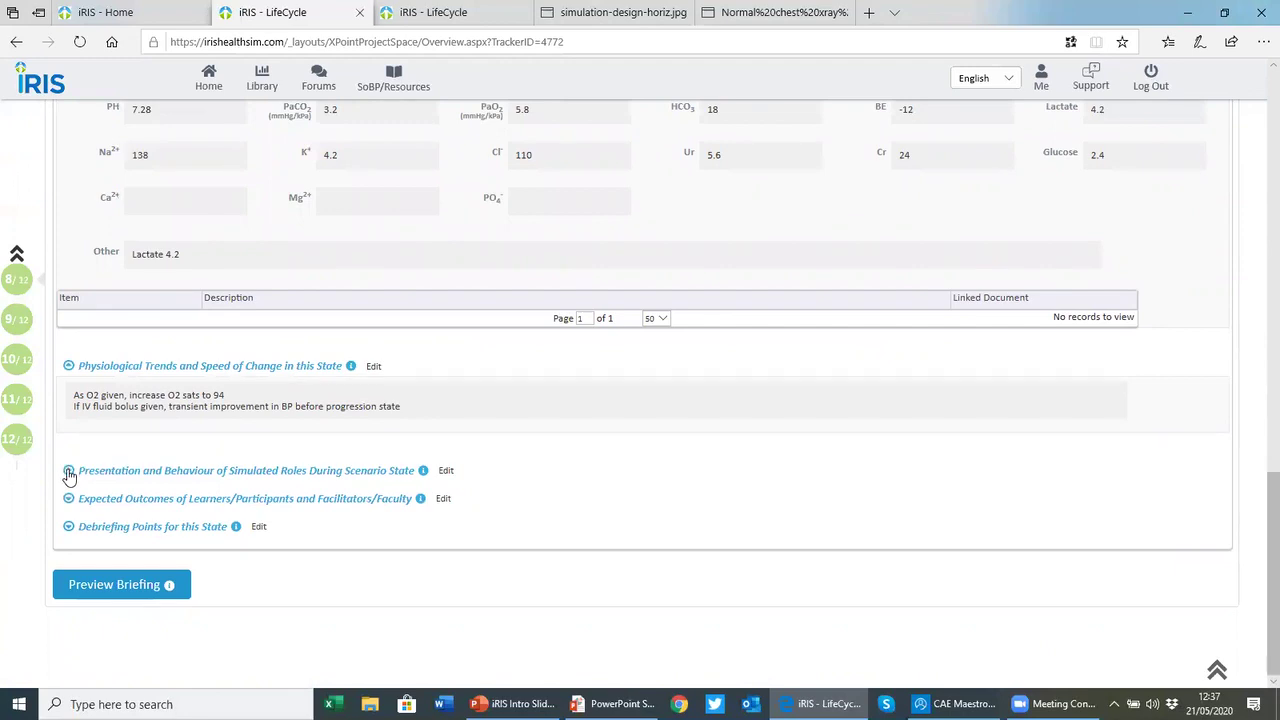
pyautogui.click(68, 473)
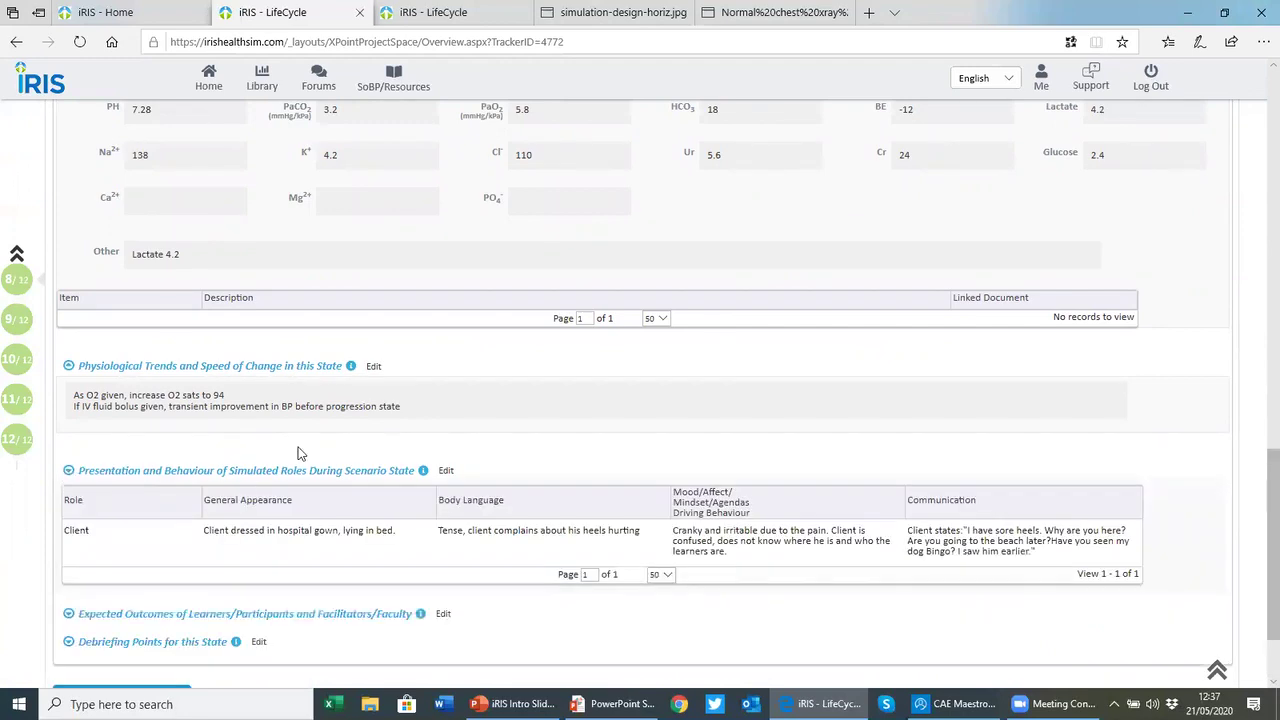
pyautogui.scroll(-1, 250, 440)
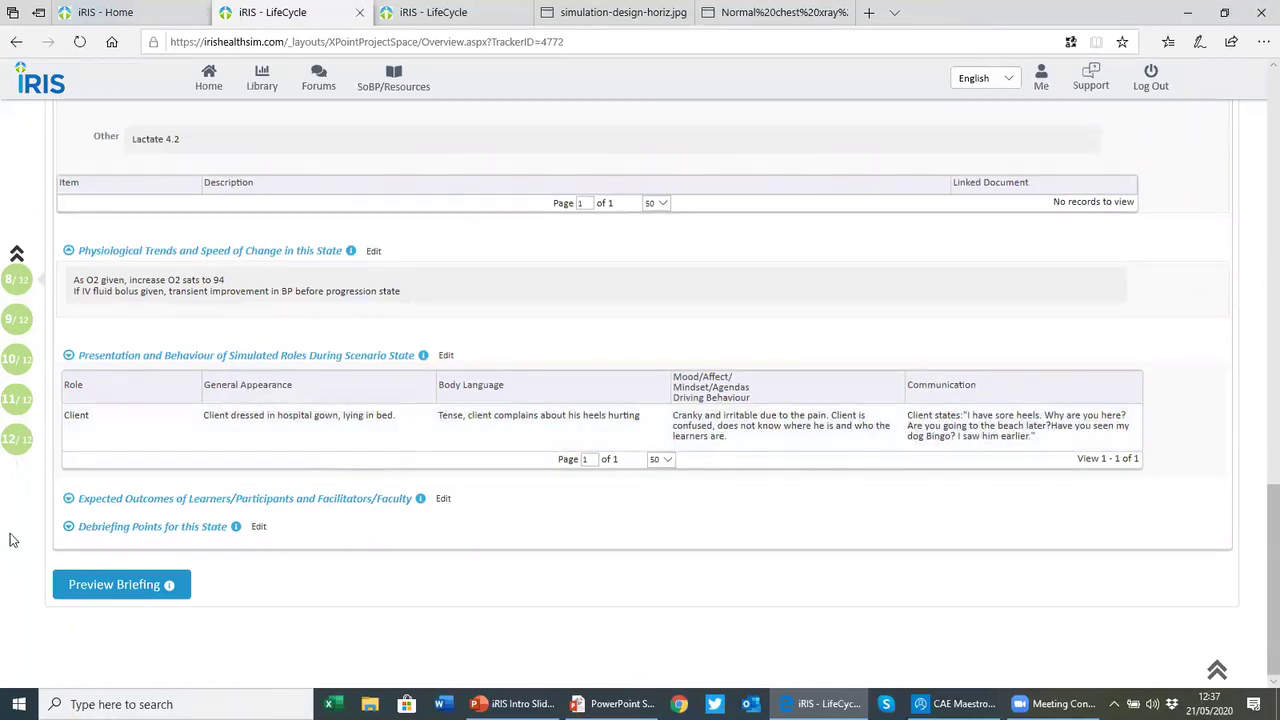
# Expand and review the Expected Outcomes of Learners/Participants and Facilitators/Faculty and the Debriefing Points for this state
pyautogui.click(68, 499)
pyautogui.scroll(-3, 125, 505)
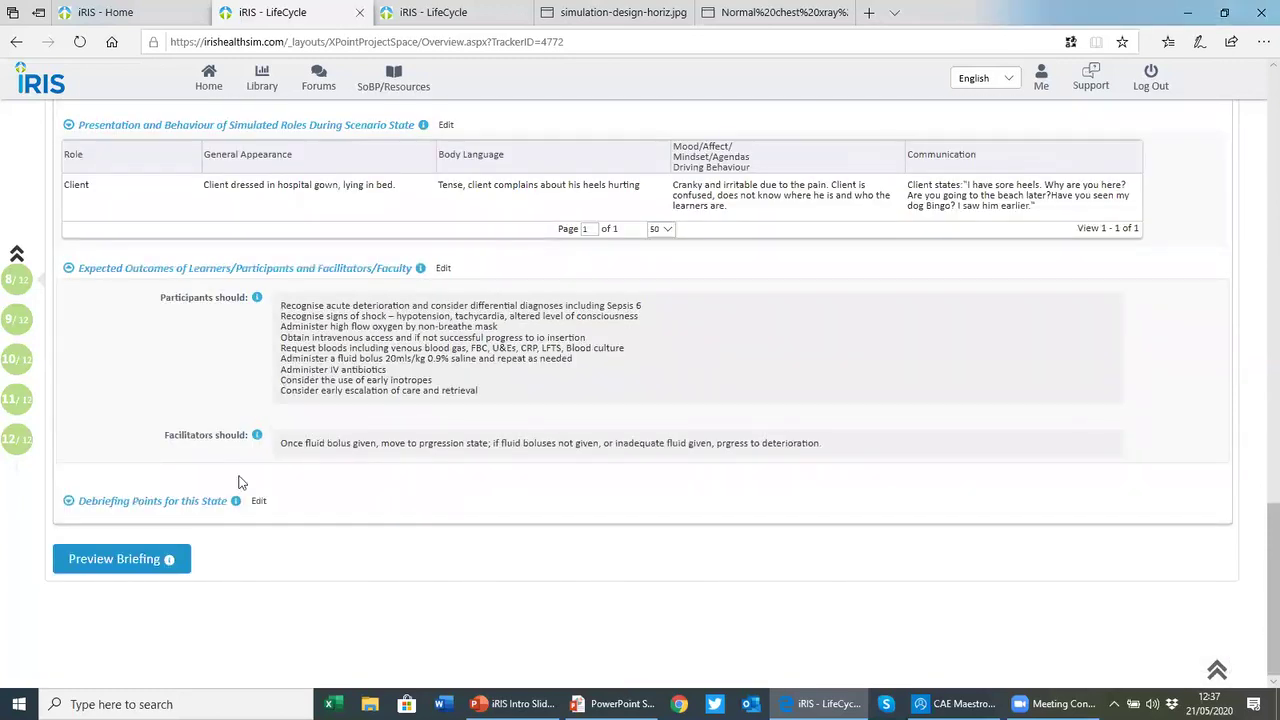
pyautogui.click(79, 512)
pyautogui.scroll(-1, 128, 507)
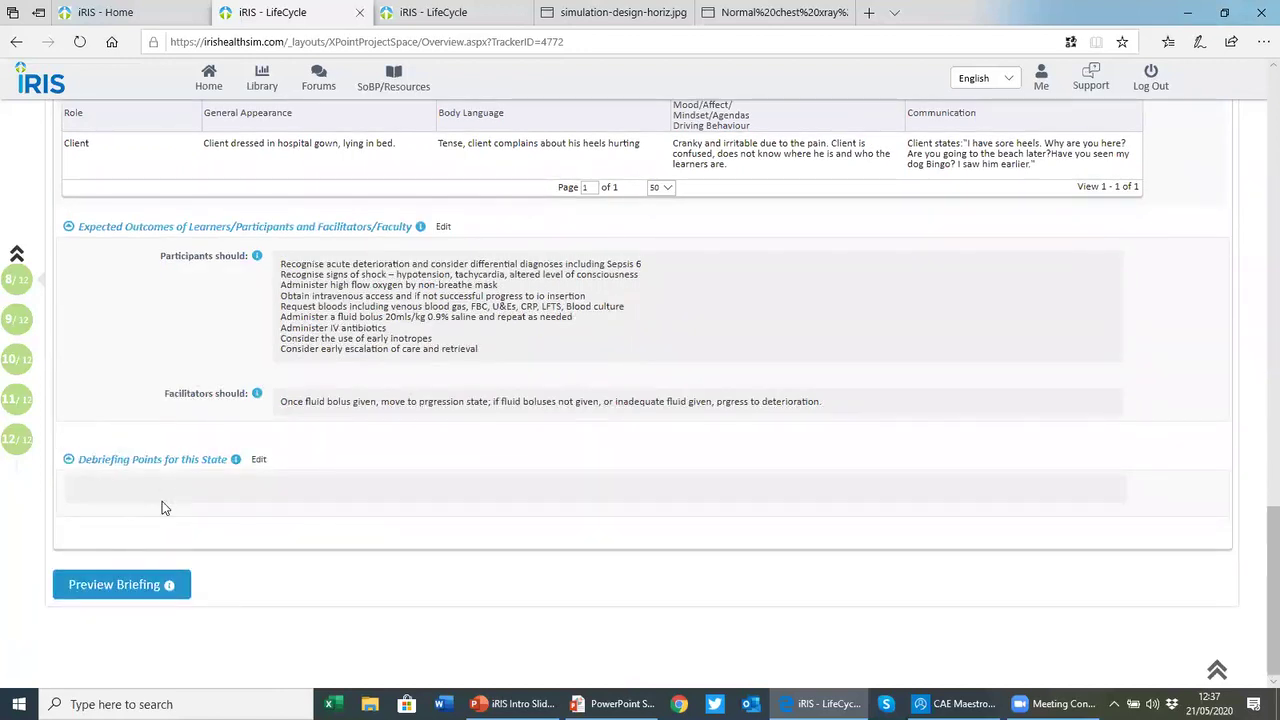
# Review the Debriefing Discussion Points section, opening the Overall Debriefing Points for editing and checking their guidance note
pyautogui.moveTo(12, 338)
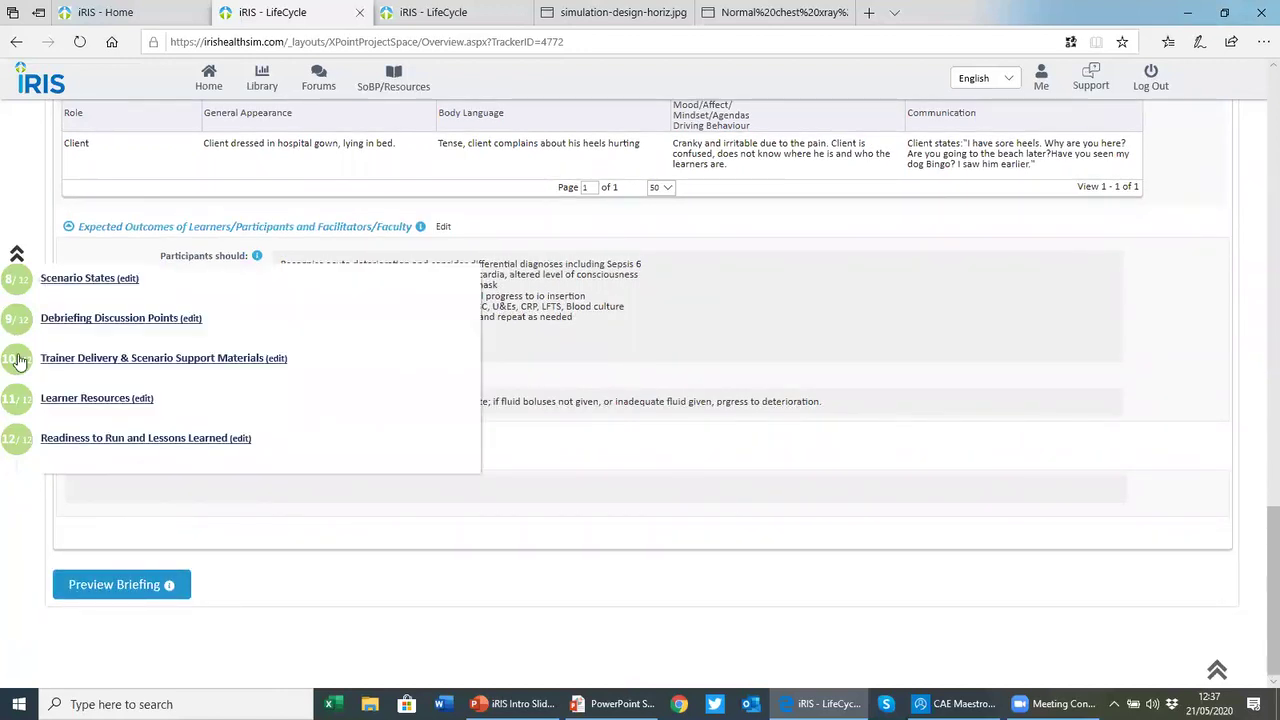
pyautogui.click(75, 320)
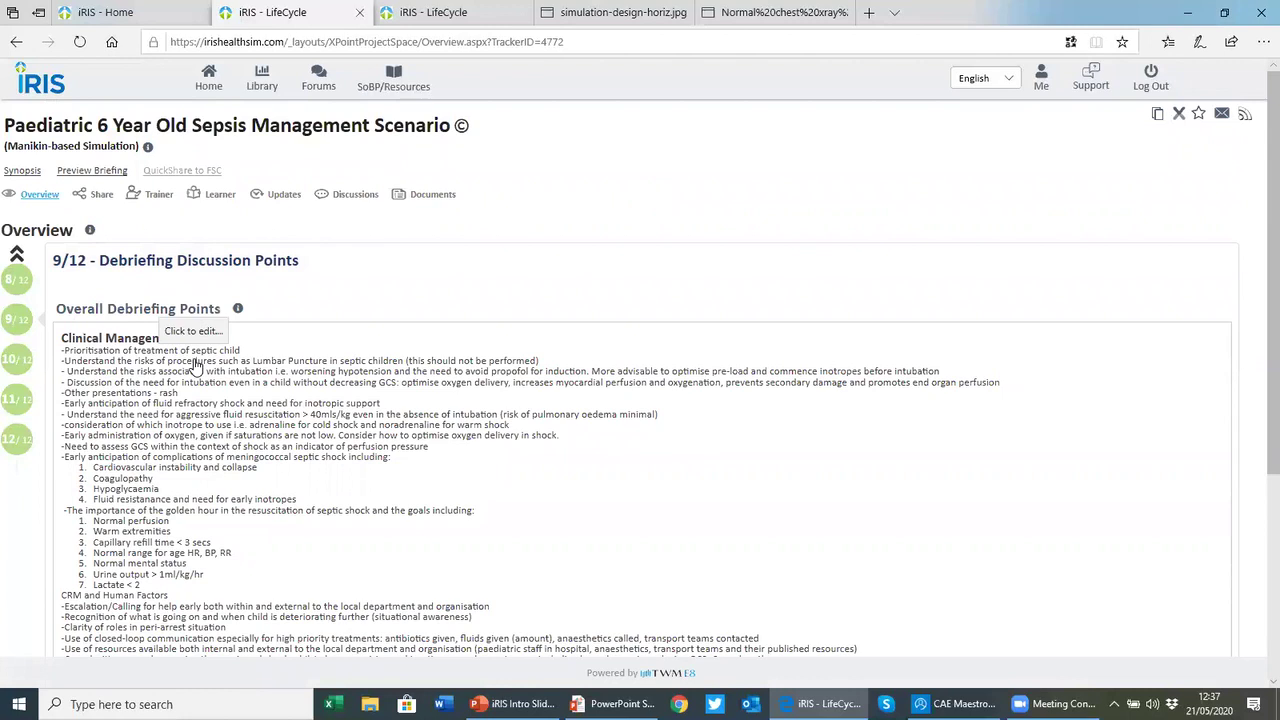
pyautogui.scroll(-2, 294, 369)
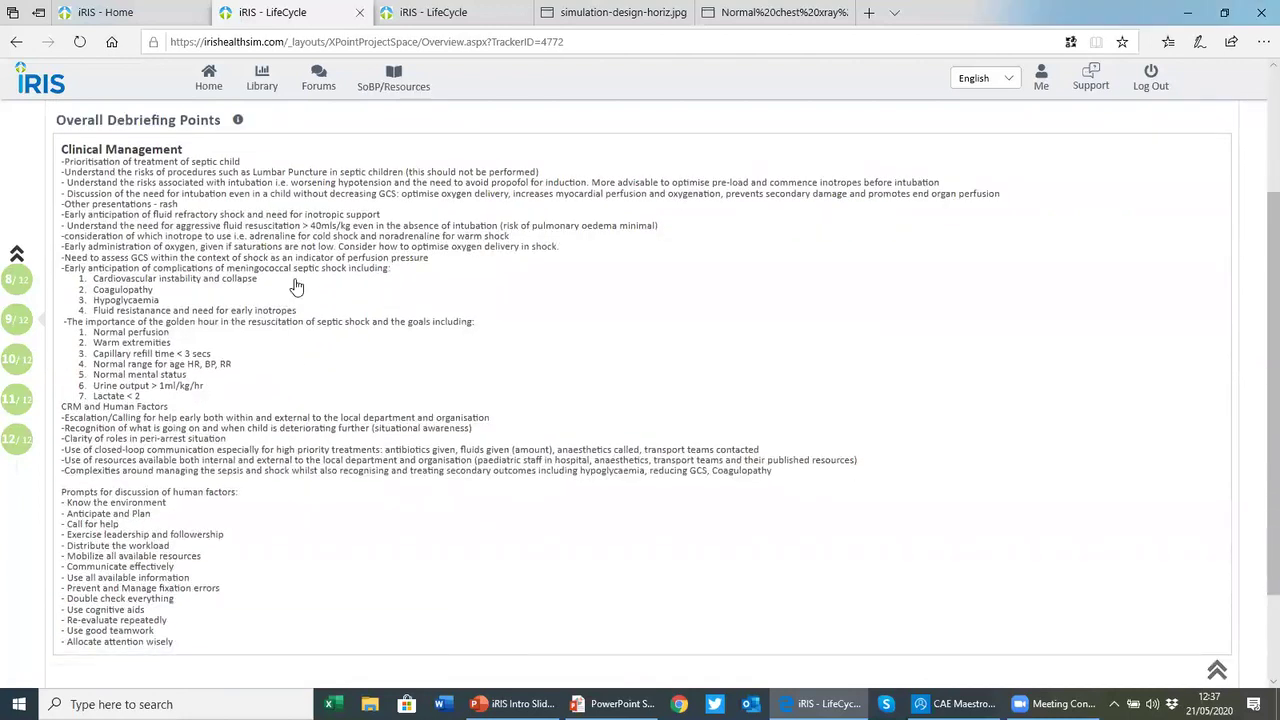
pyautogui.click(253, 254)
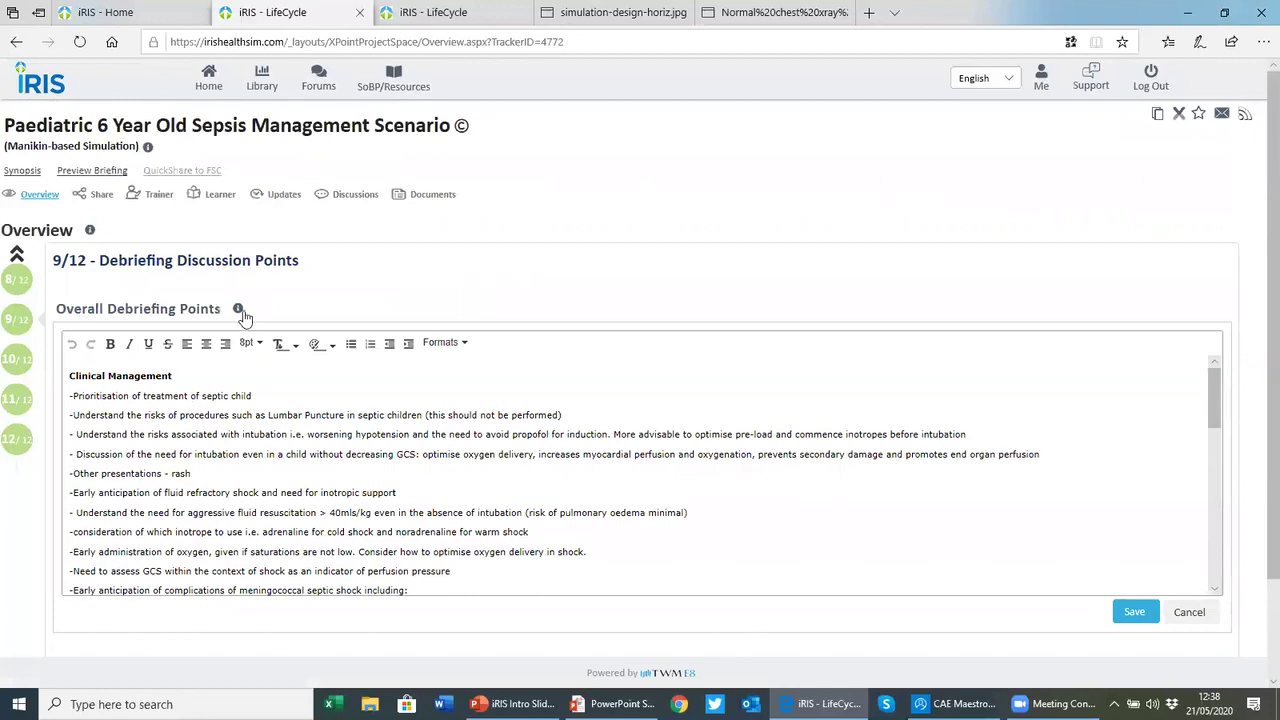
pyautogui.moveTo(237, 310)
# Review the Trainer Delivery & Scenario Support Materials section, covering the training props and the educational delivery support materials
pyautogui.moveTo(14, 405)
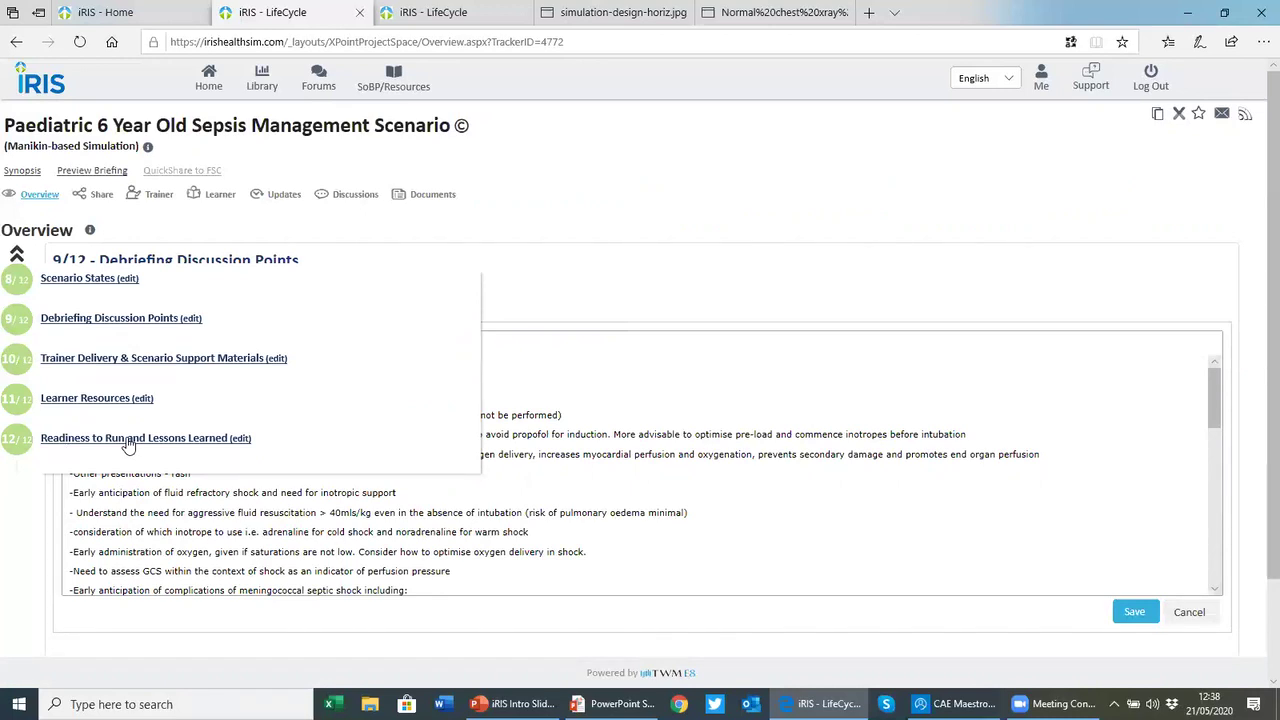
pyautogui.click(126, 360)
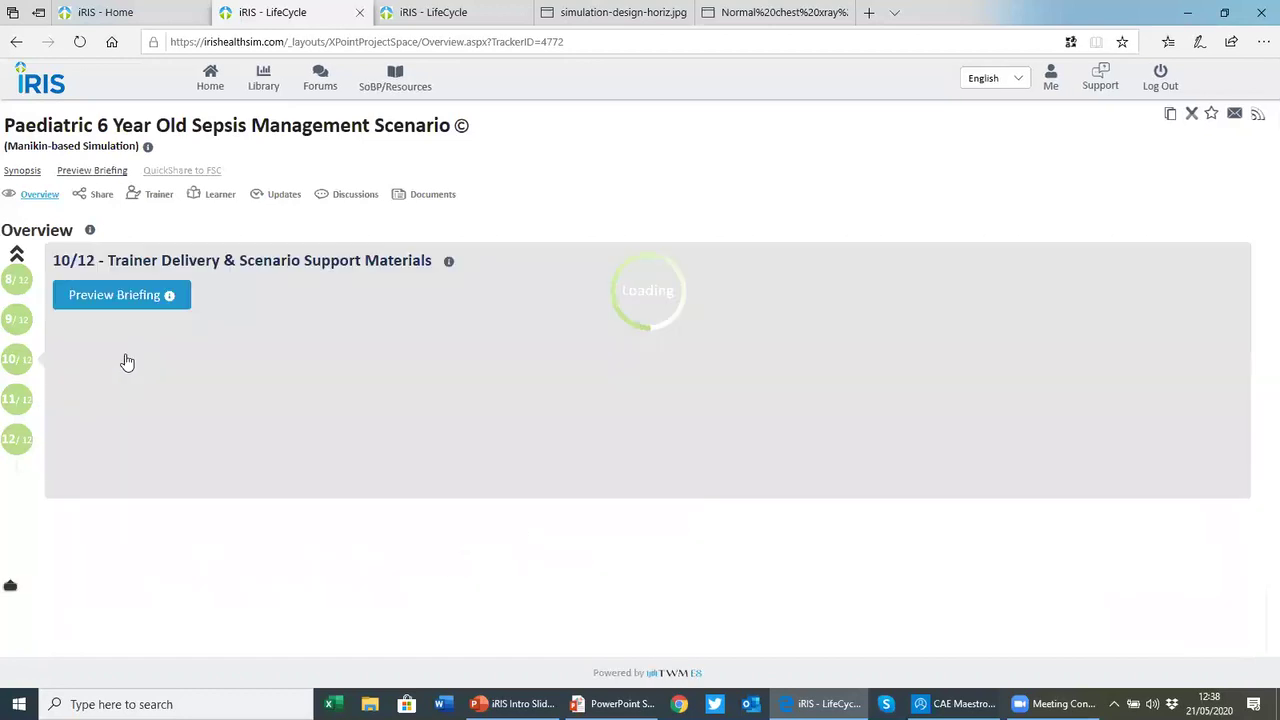
pyautogui.scroll(-2, 358, 363)
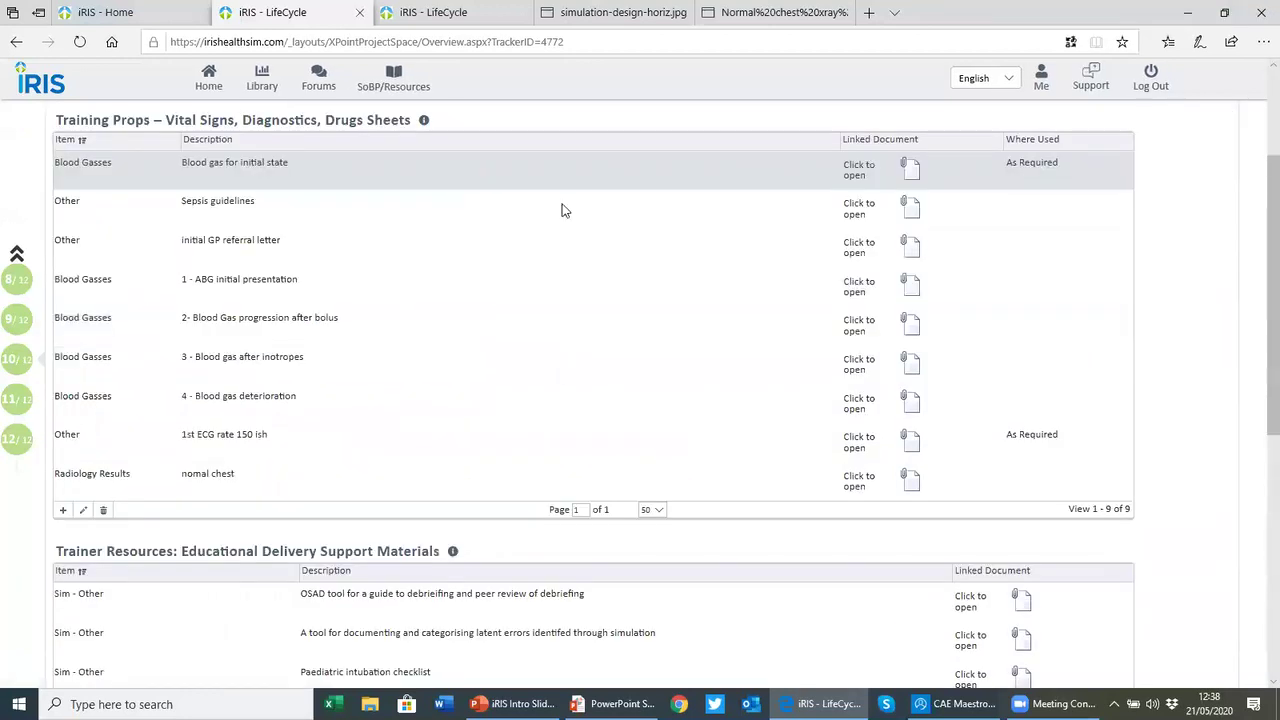
pyautogui.scroll(-3, 494, 306)
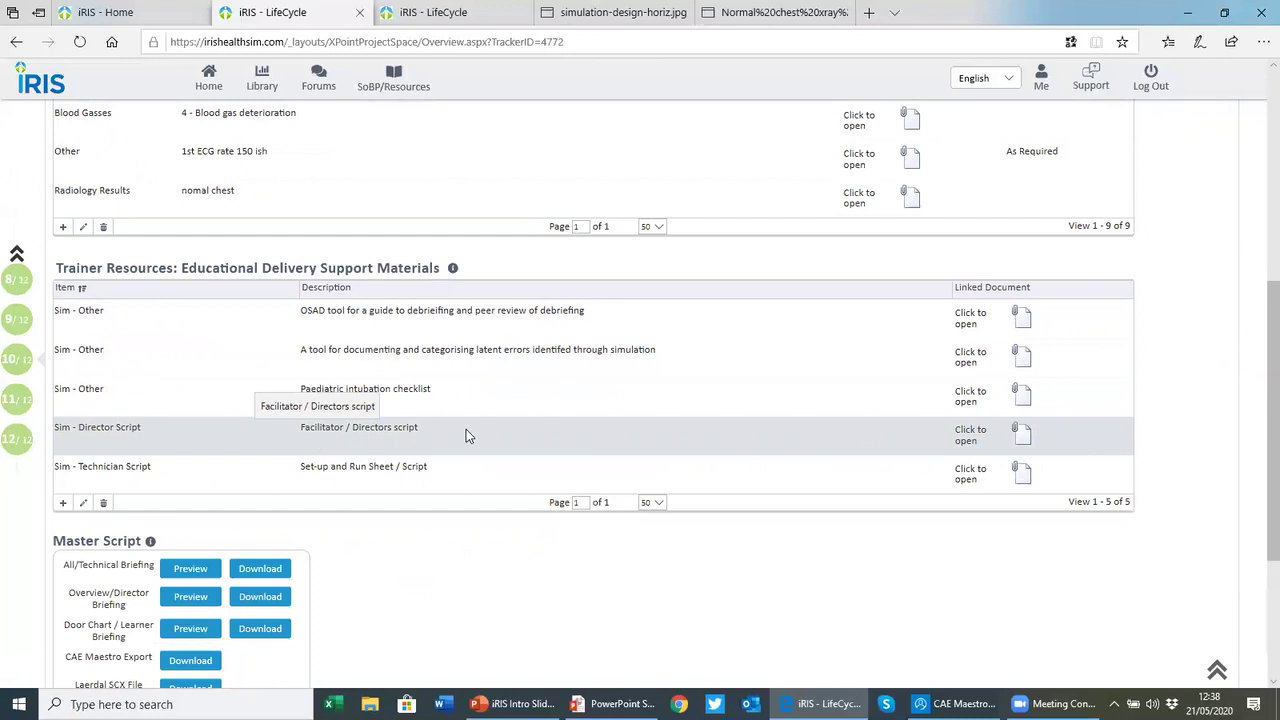
# Preview the All/Technical Briefing from the Master Script and review it from the description through the respiratory equipment checklist and moulage
pyautogui.scroll(-3, 470, 437)
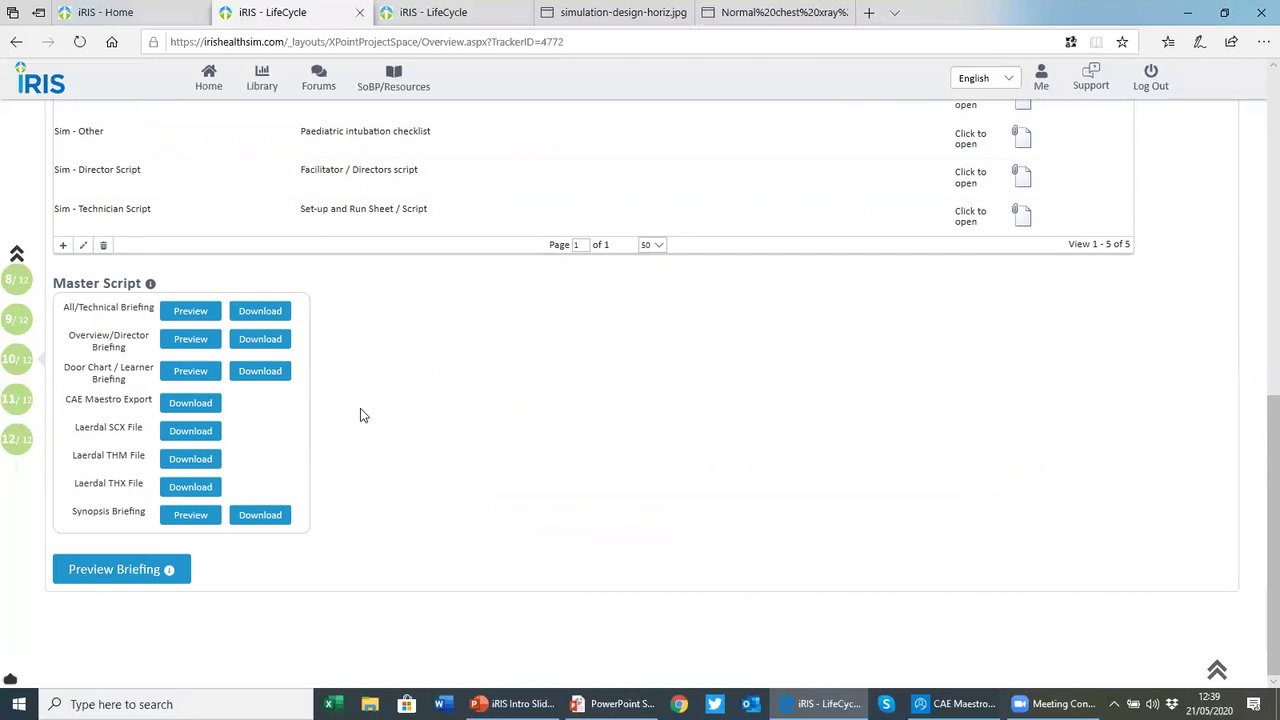
pyautogui.click(192, 315)
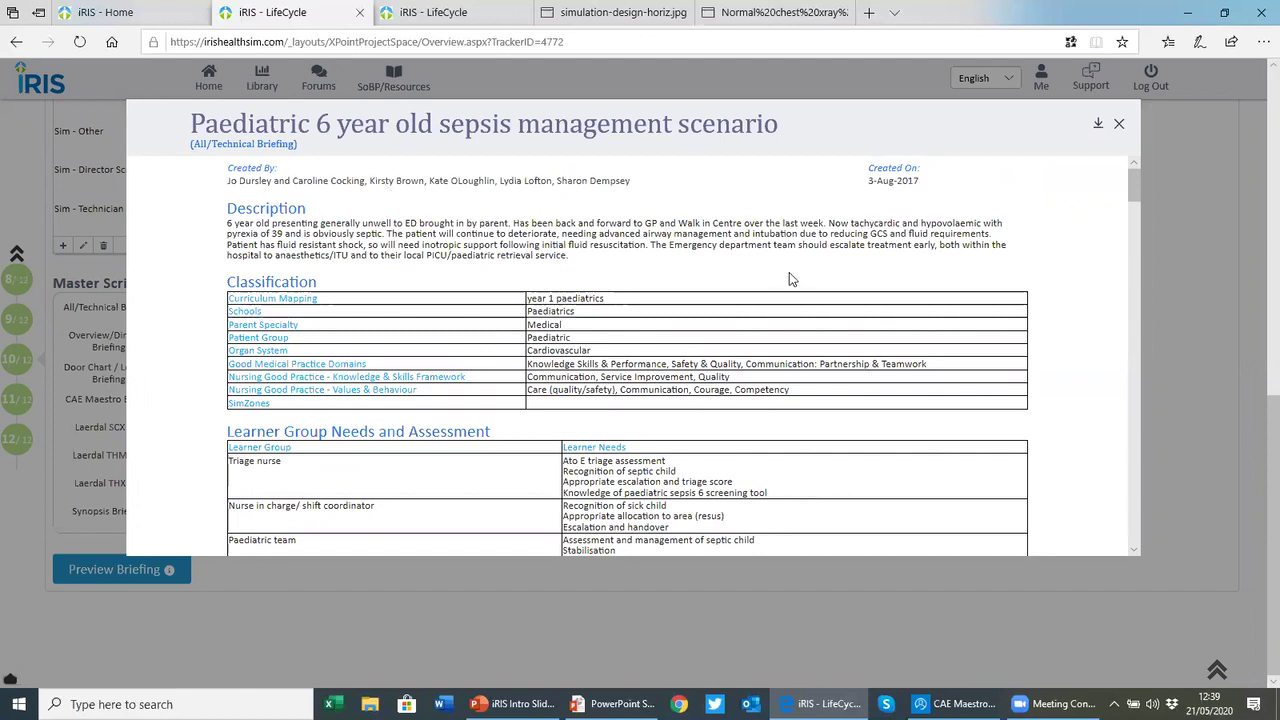
pyautogui.scroll(-4, 789, 279)
pyautogui.scroll(-3, 789, 279)
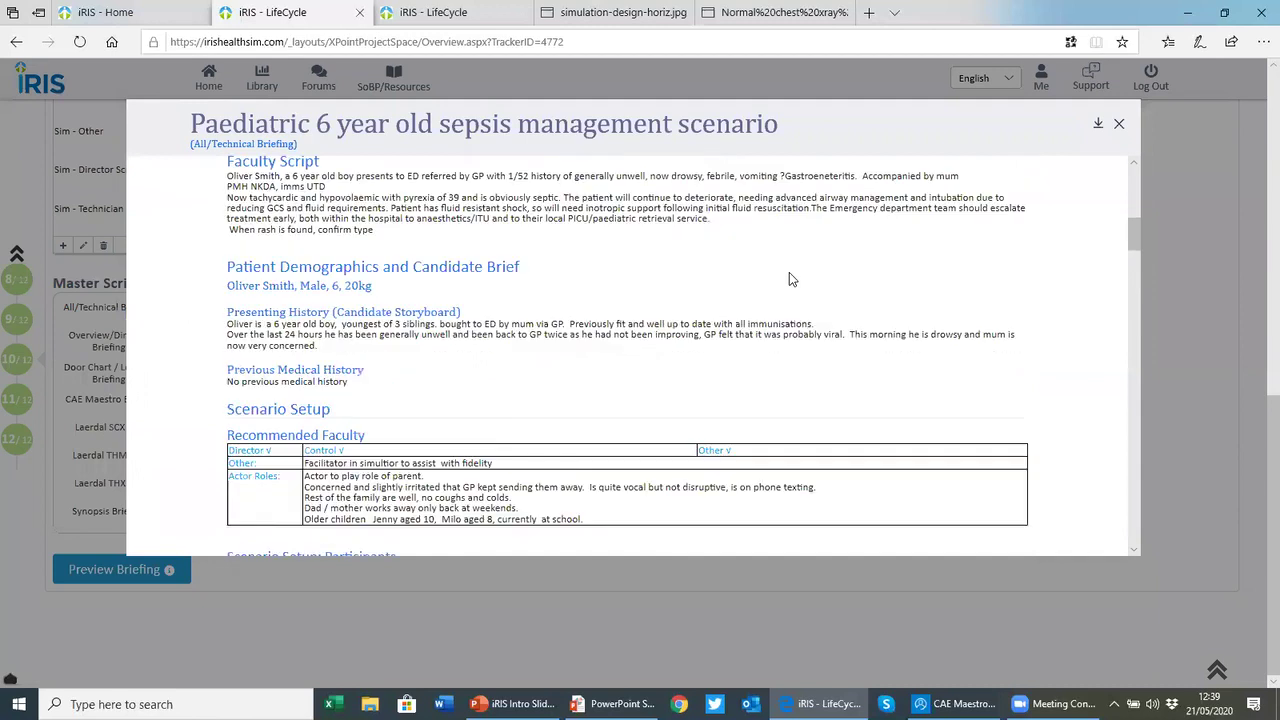
pyautogui.scroll(-1, 789, 279)
pyautogui.scroll(-1, 789, 279)
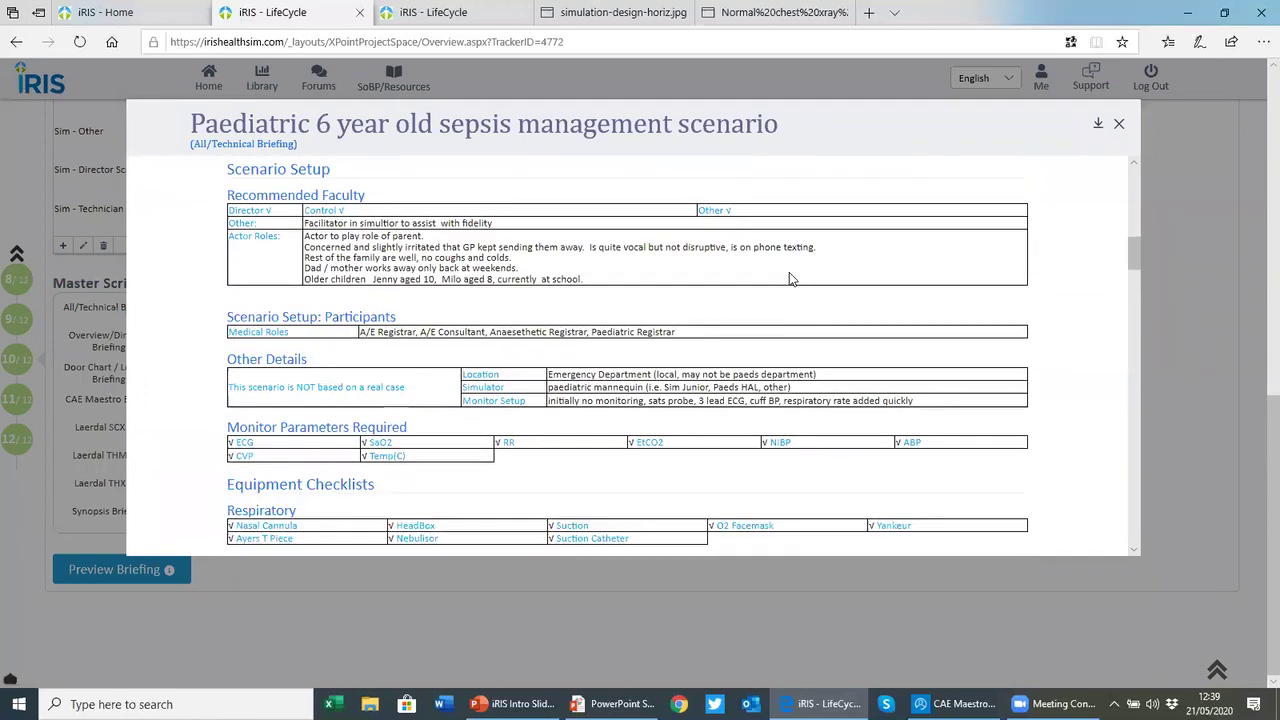
pyautogui.scroll(-2, 789, 279)
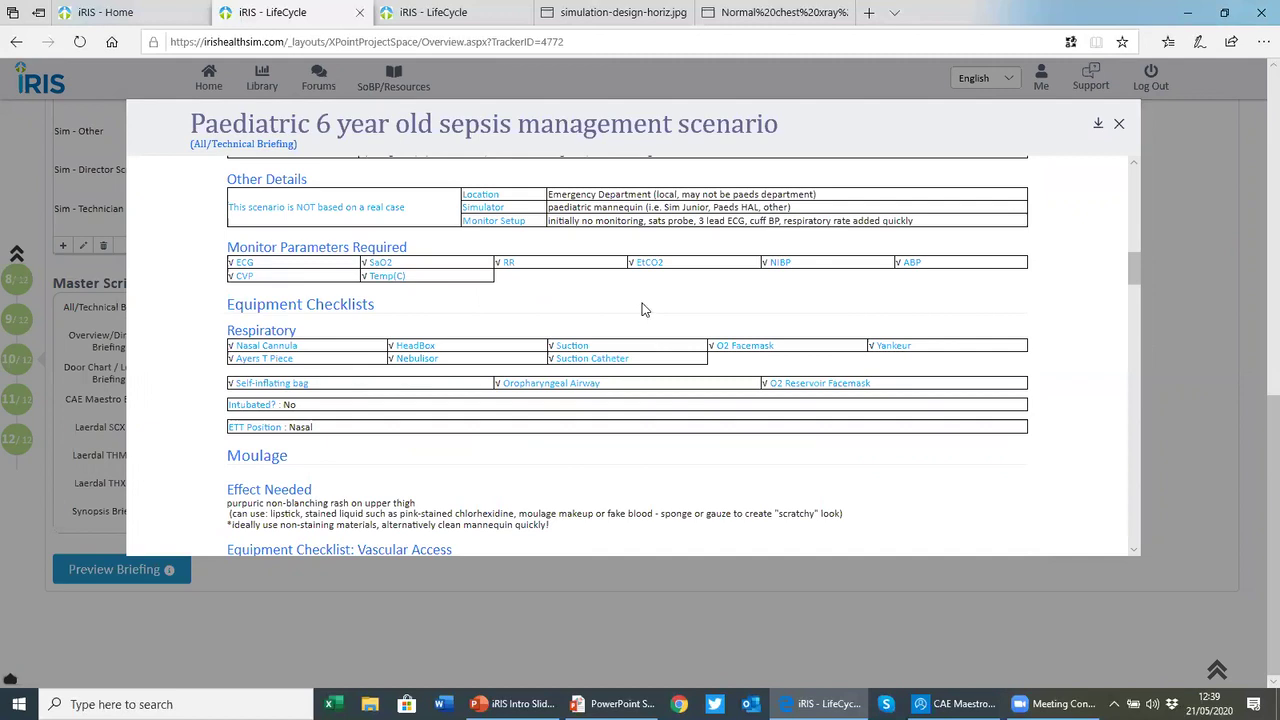
pyautogui.scroll(-1, 668, 325)
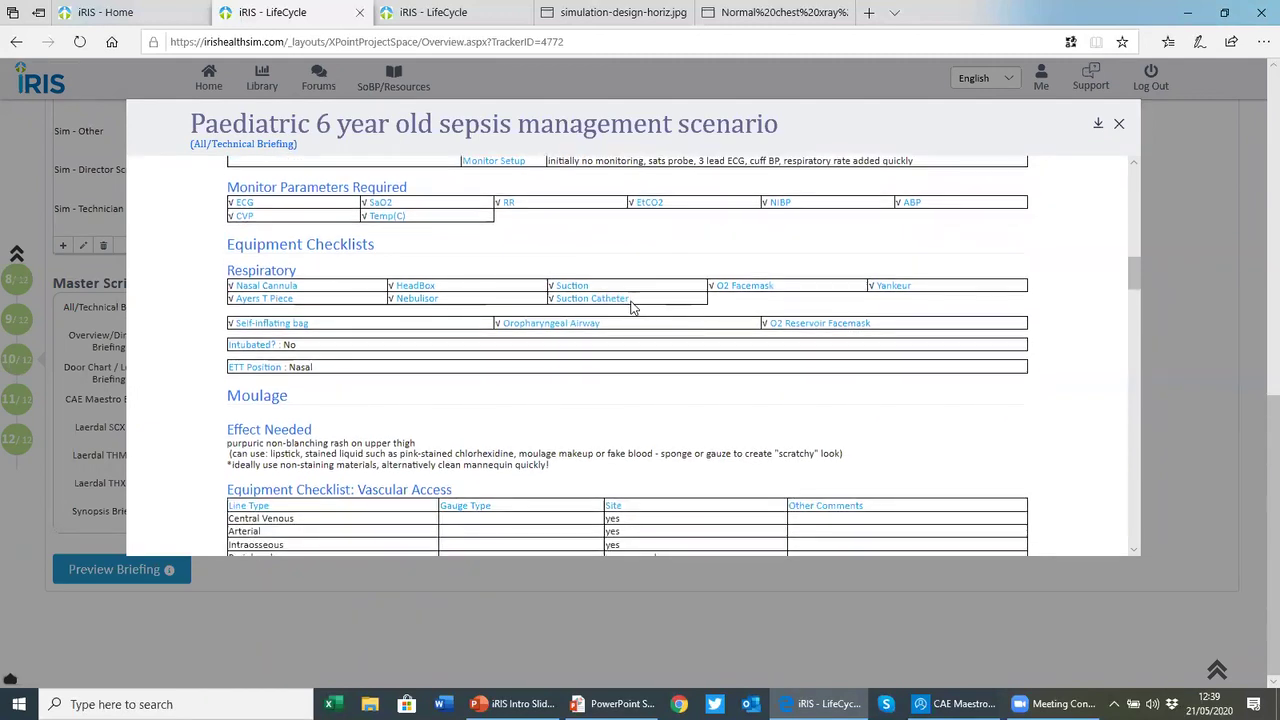
# Review the briefing's vascular access, fluids, medications and Scenario State 1 details, and close the preview
pyautogui.scroll(-5, 637, 312)
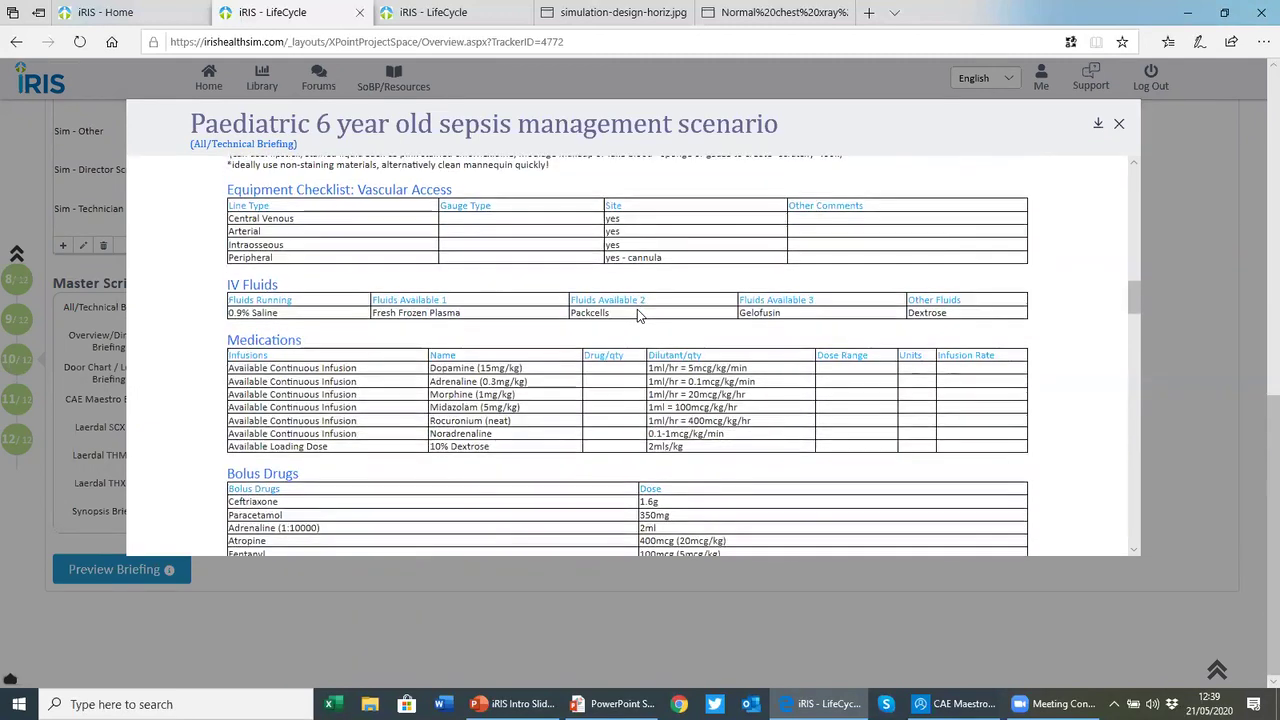
pyautogui.scroll(-3, 637, 312)
pyautogui.scroll(-2, 638, 313)
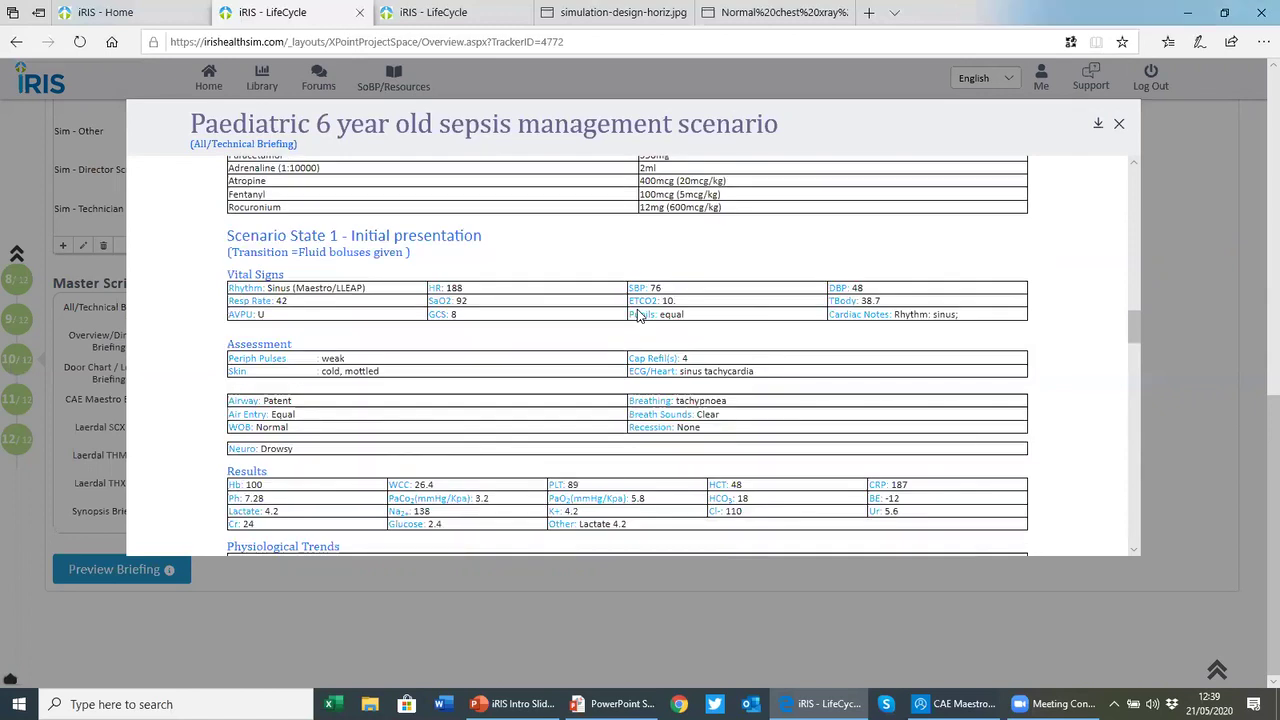
pyautogui.scroll(-1, 638, 314)
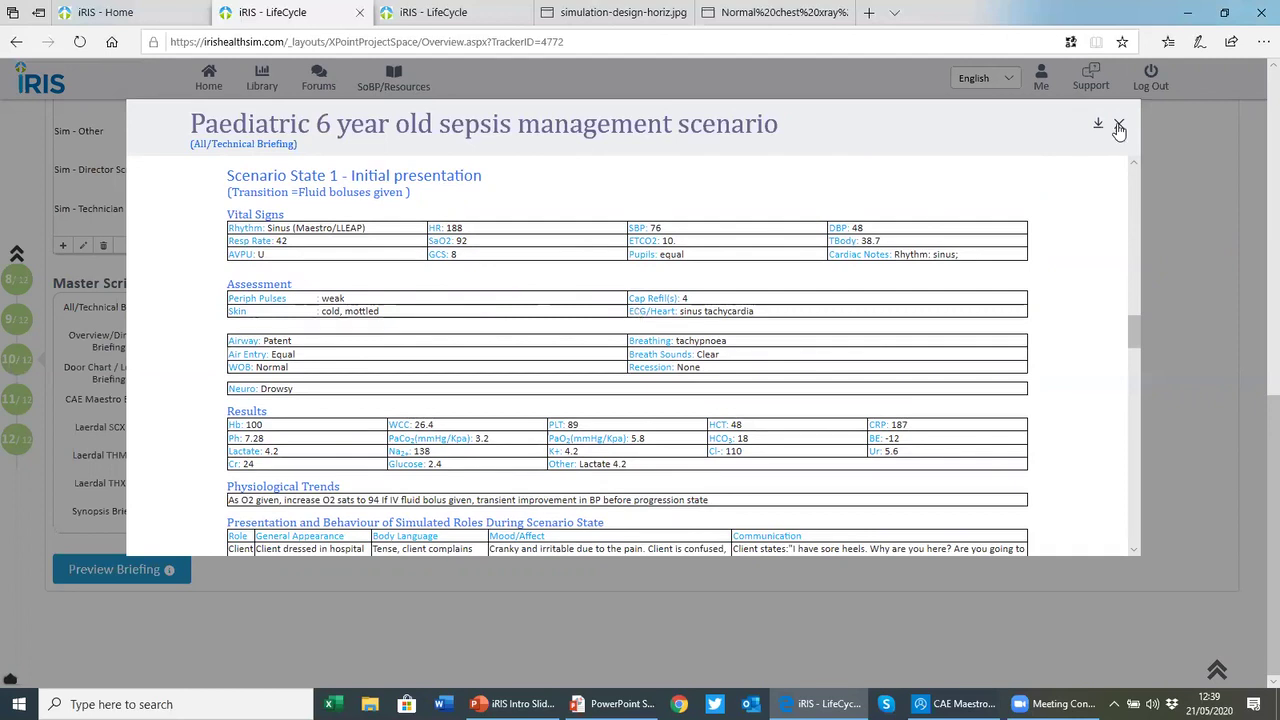
pyautogui.click(1119, 124)
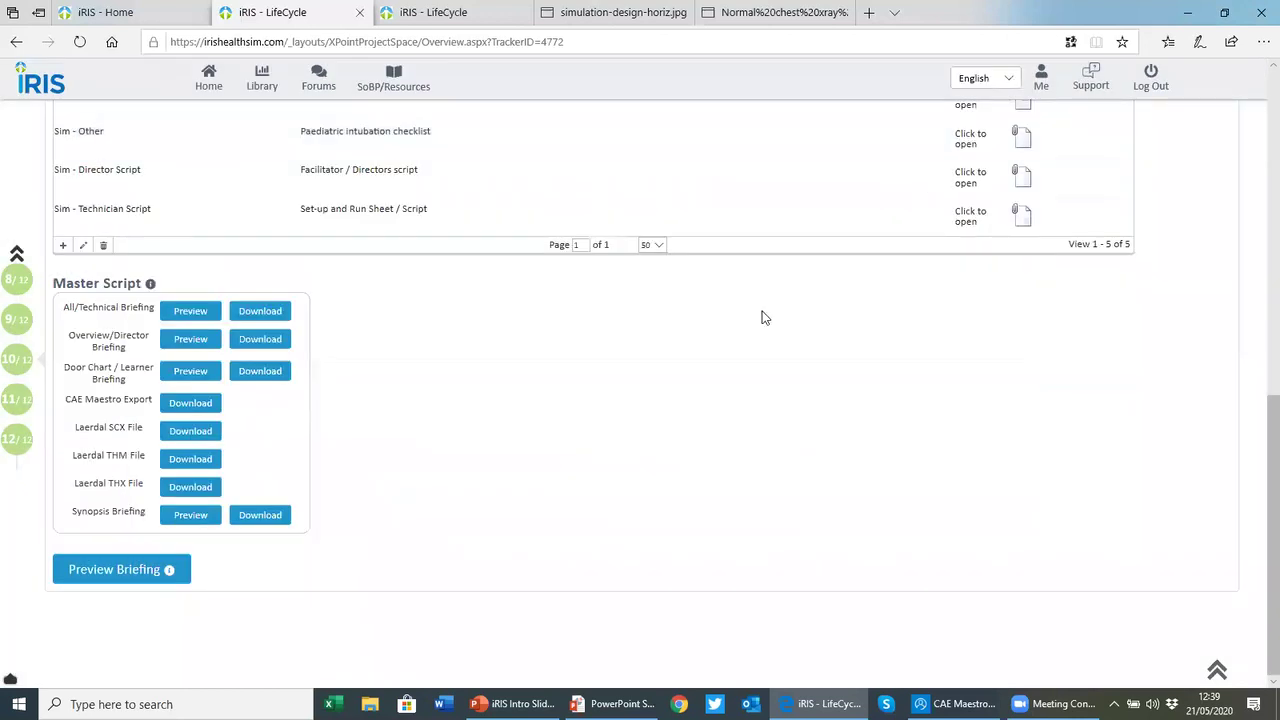
# Download the All/Technical Briefing, open it in Word and look over its first page
pyautogui.click(260, 313)
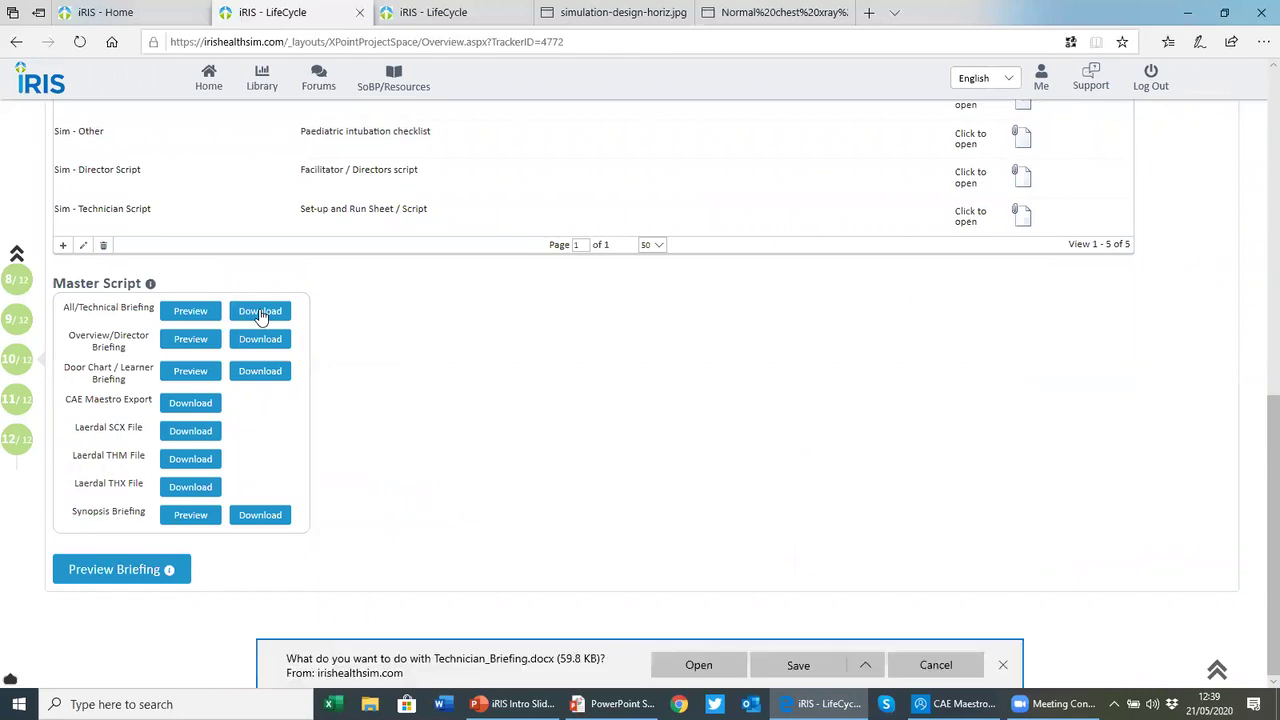
pyautogui.click(700, 665)
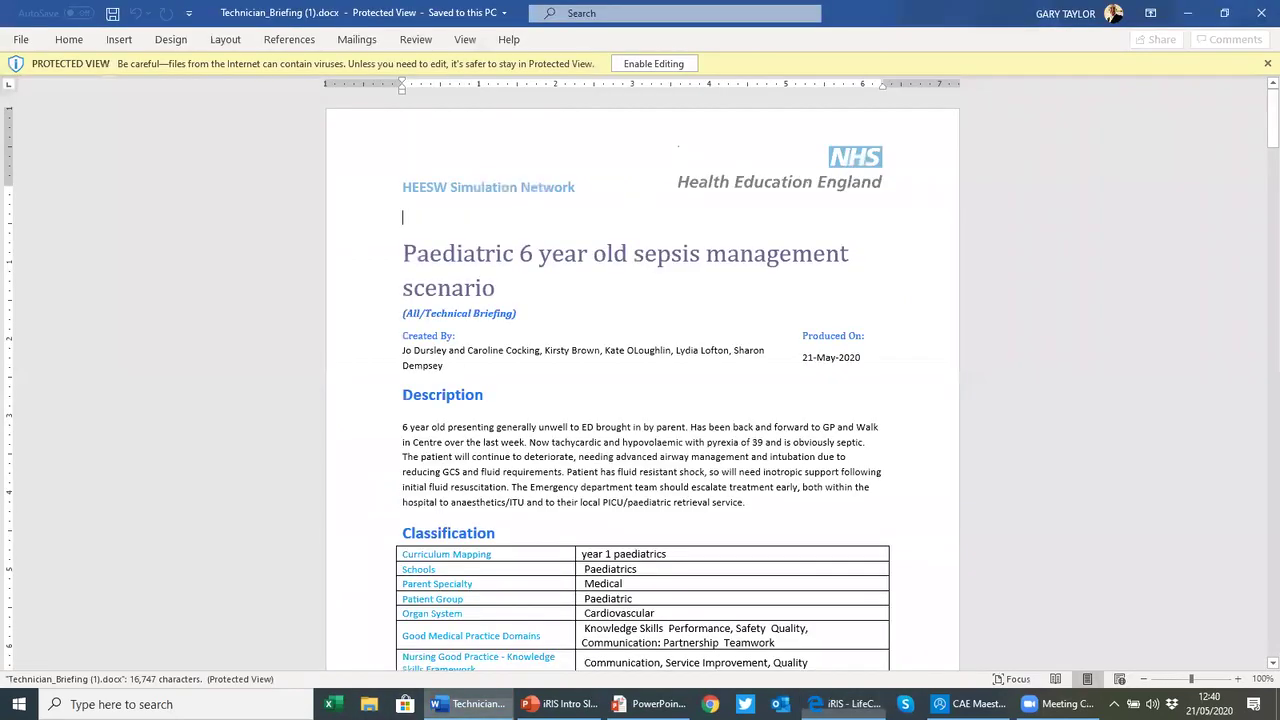
pyautogui.scroll(-3, 678, 283)
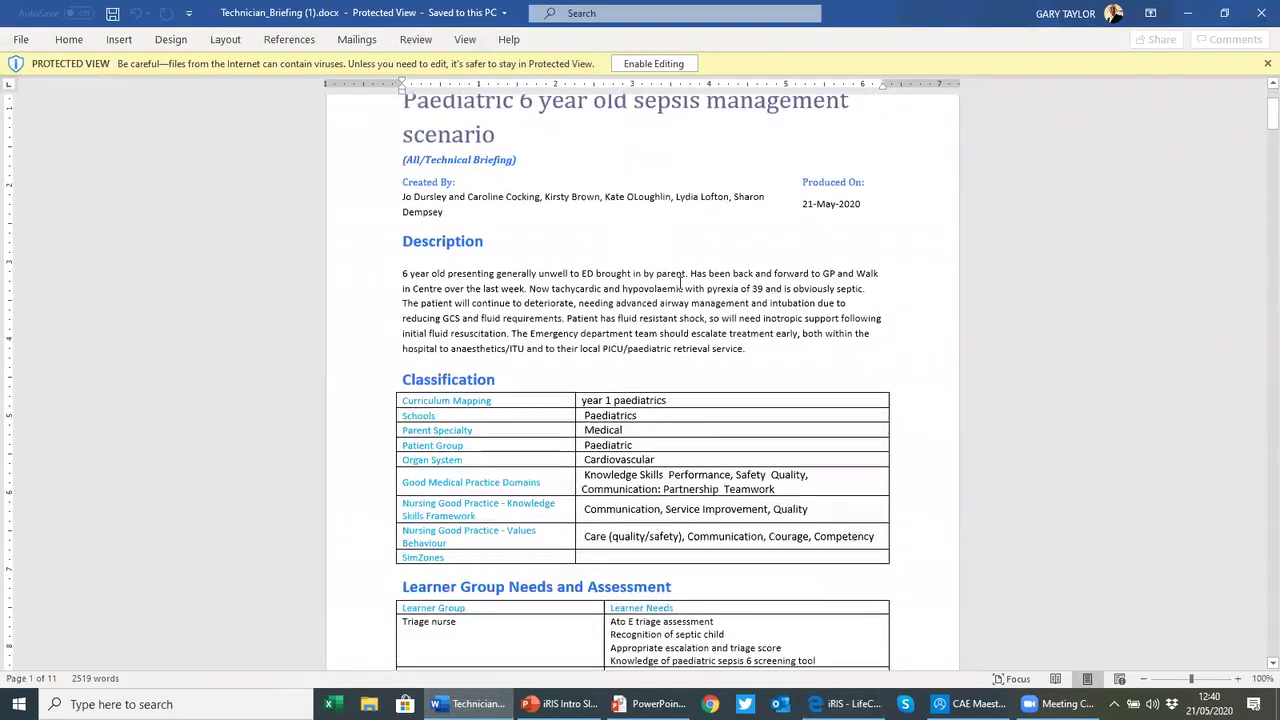
pyautogui.scroll(2, 680, 283)
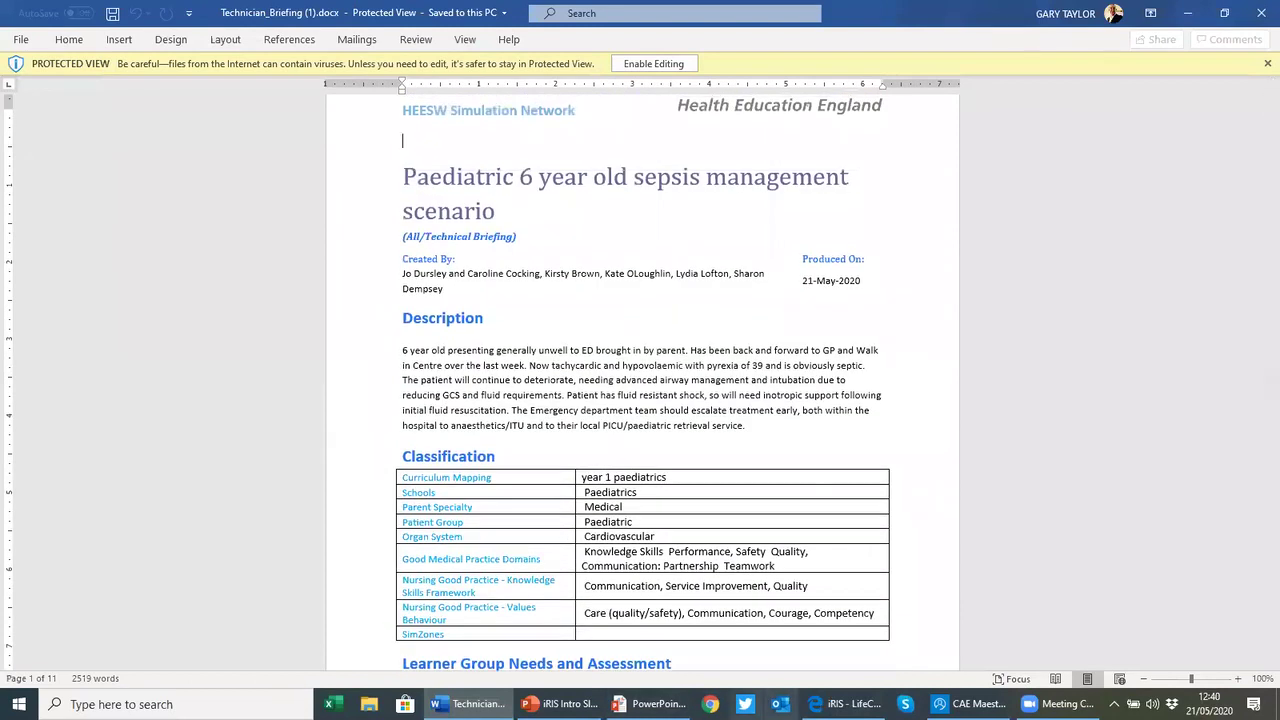
# Return to iRIS in the browser and save the CAE Maestro export to My Scenarios as Paediatric_6_year_old_sepsis_management_scenario.msce, replacing the existing file
pyautogui.click(848, 704)
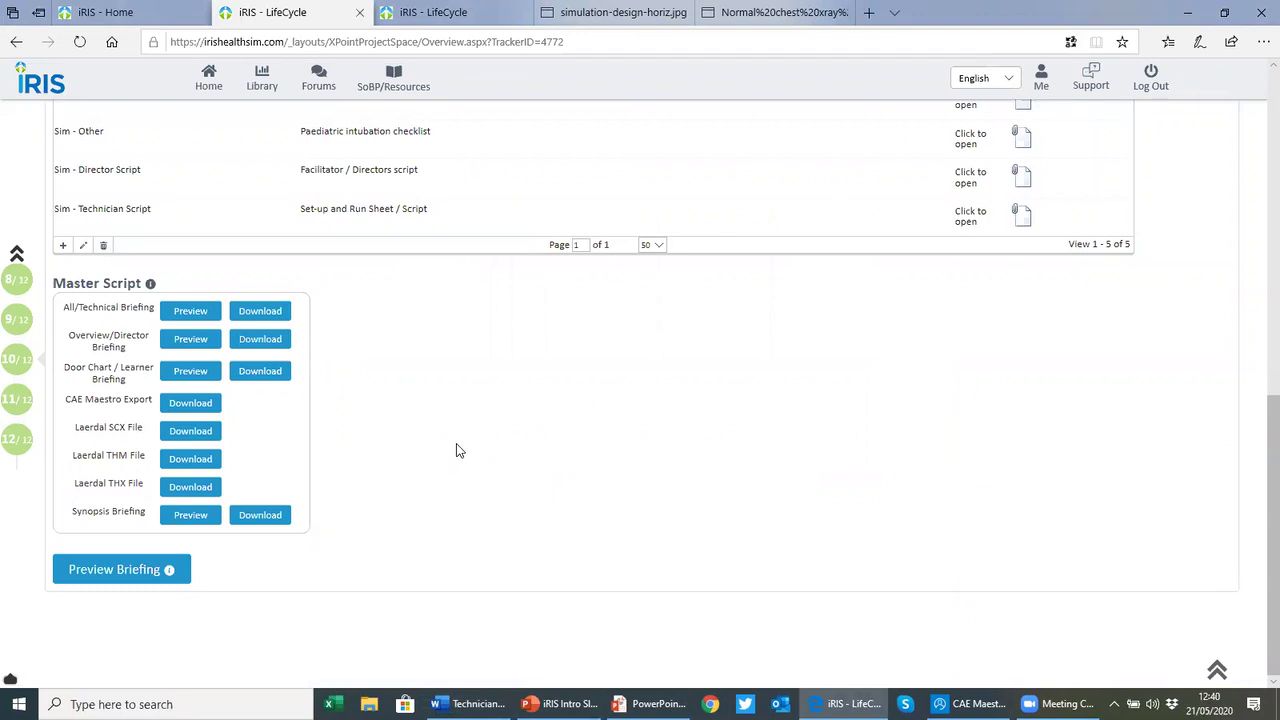
pyautogui.click(190, 404)
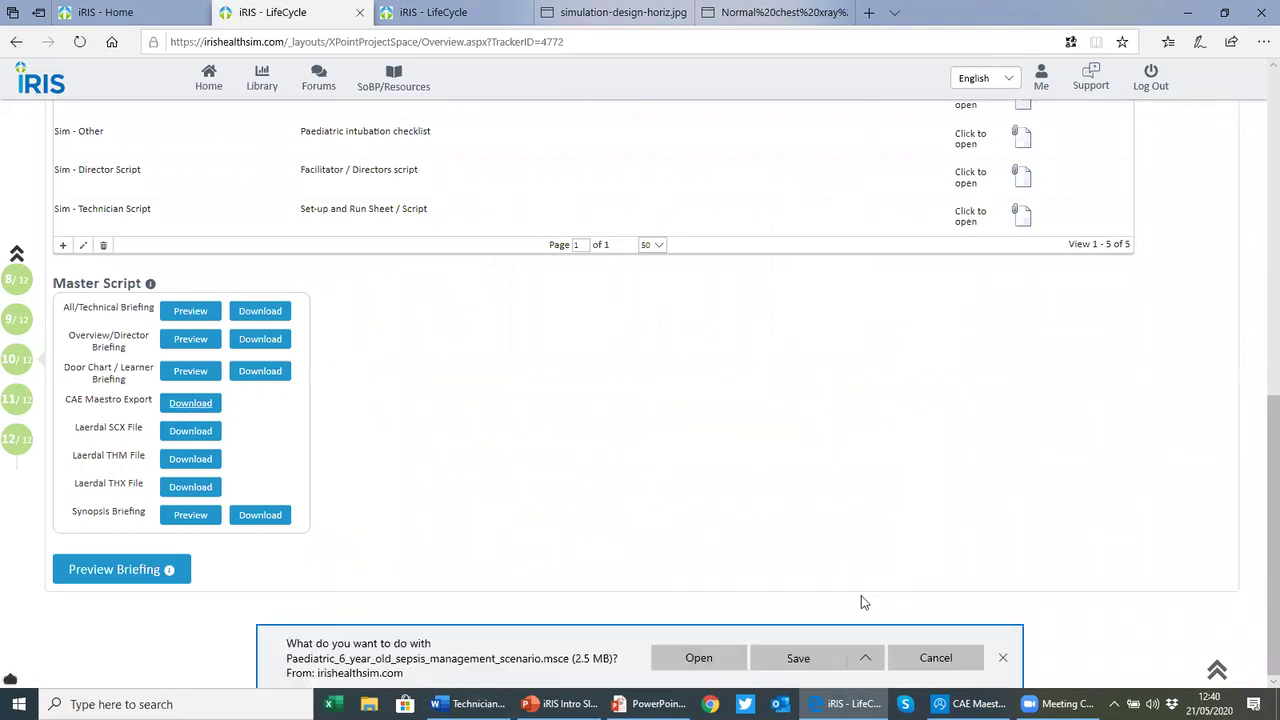
pyautogui.click(865, 657)
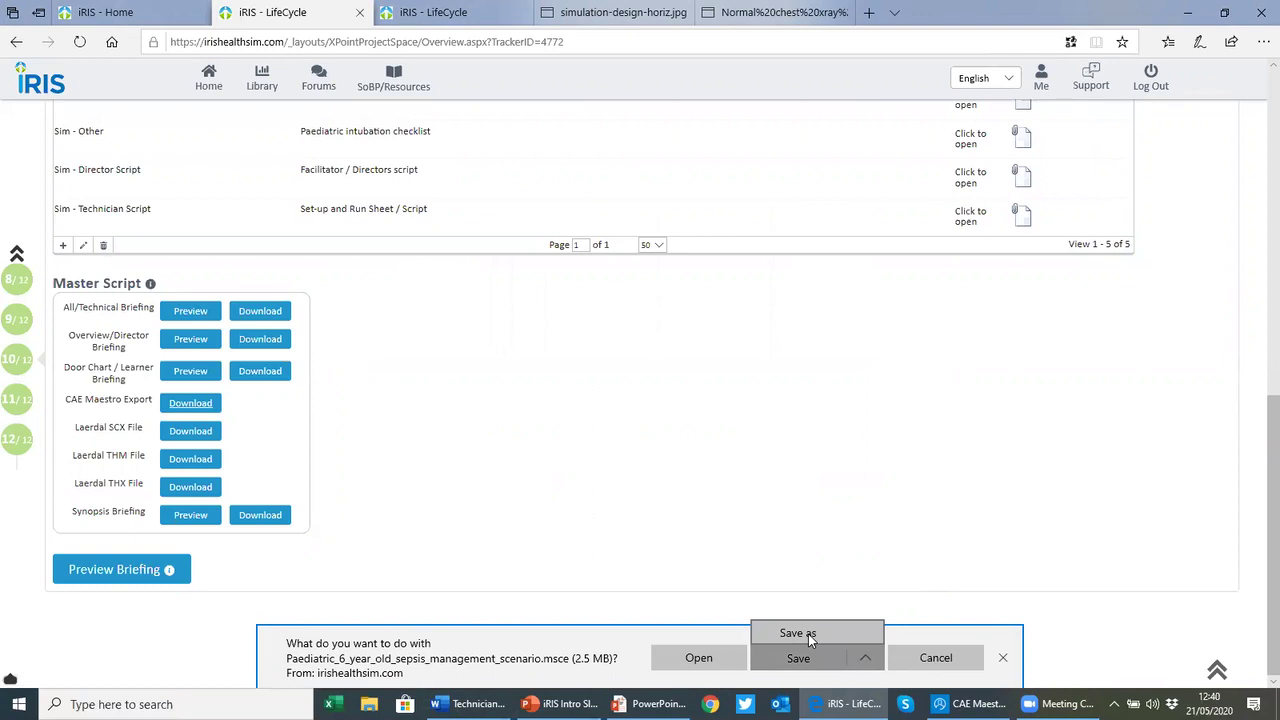
pyautogui.click(808, 634)
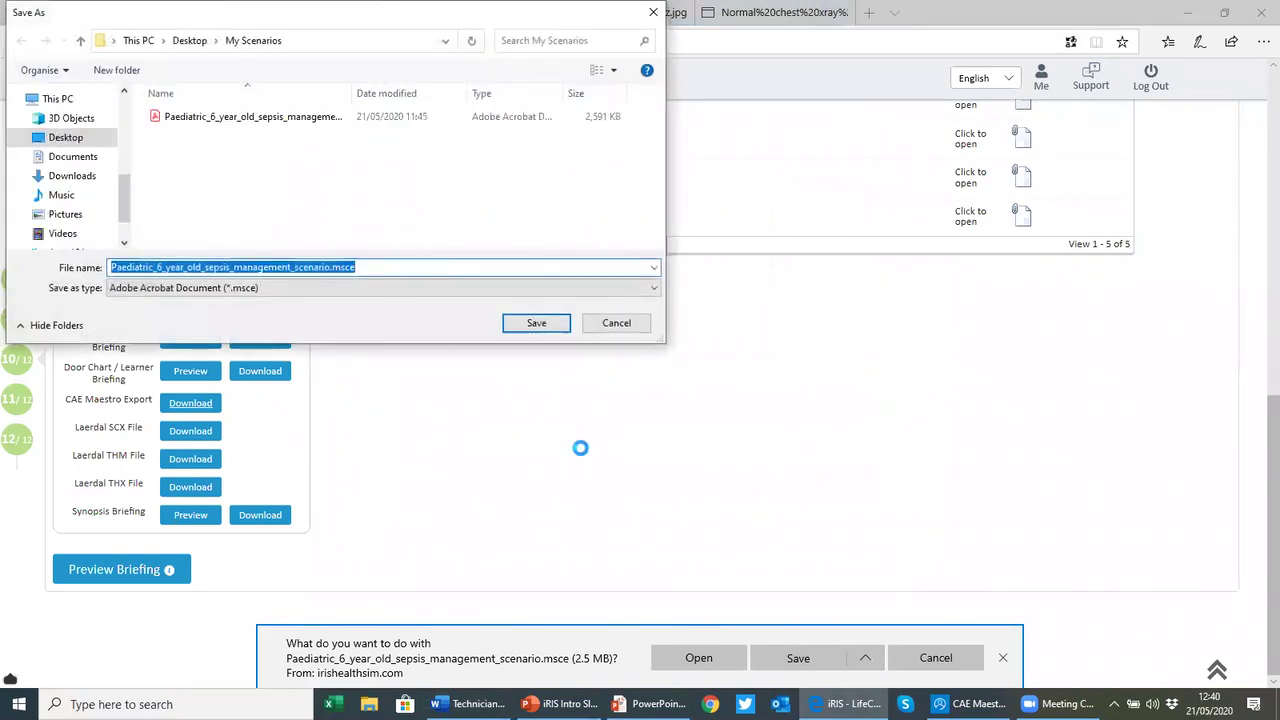
pyautogui.click(288, 119)
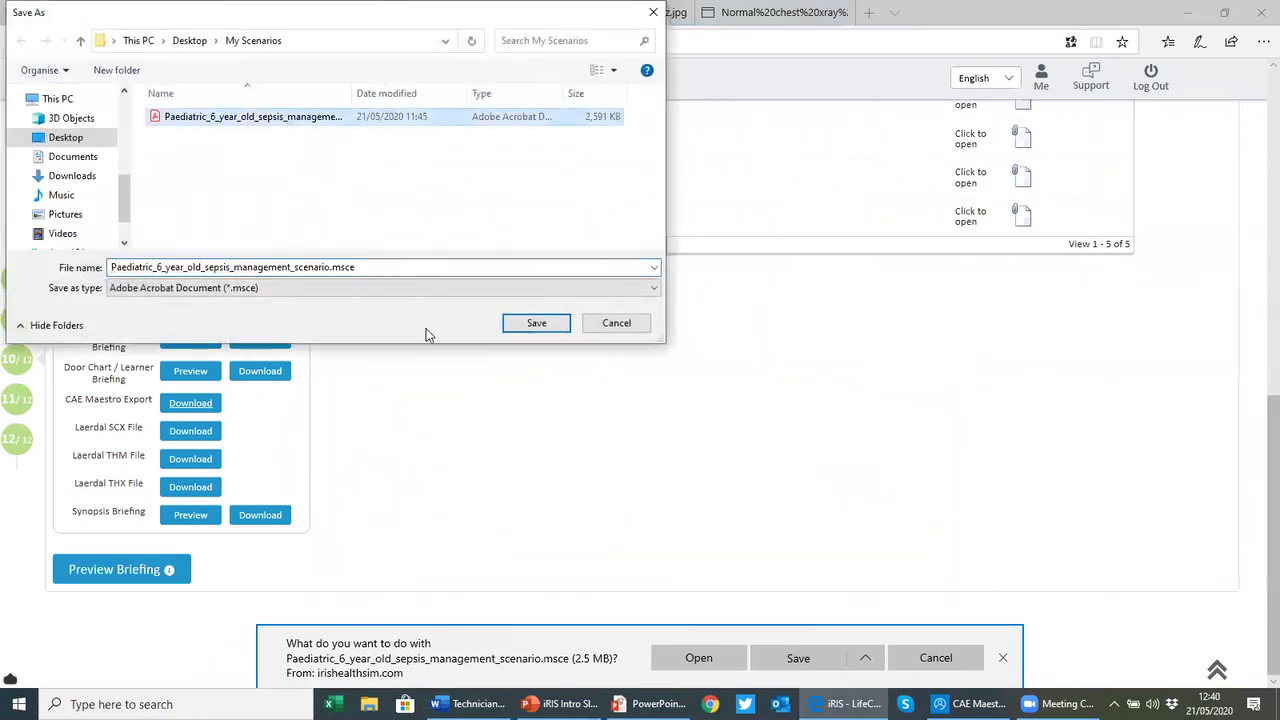
pyautogui.click(549, 324)
pyautogui.click(720, 354)
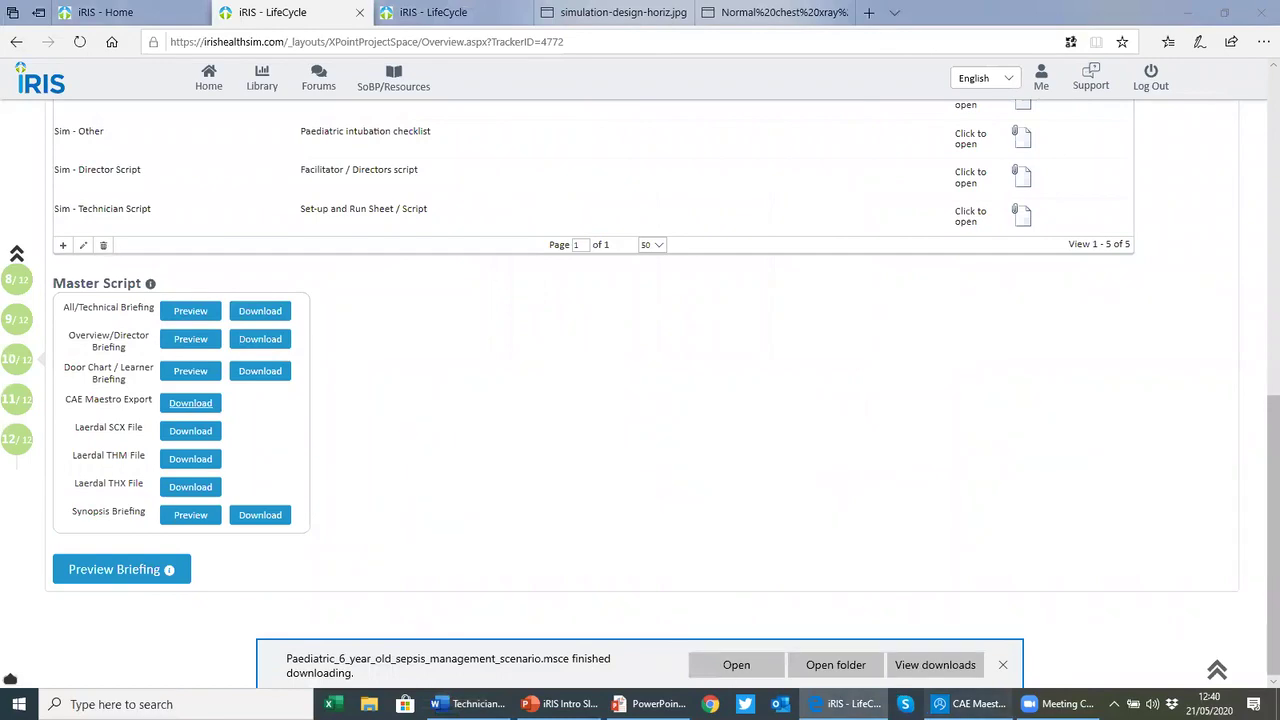
# Switch to CAE Maestro and import the paediatric sepsis .msce file from My Scenarios with the module set to None
pyautogui.hotkey('alt', 'Tab')
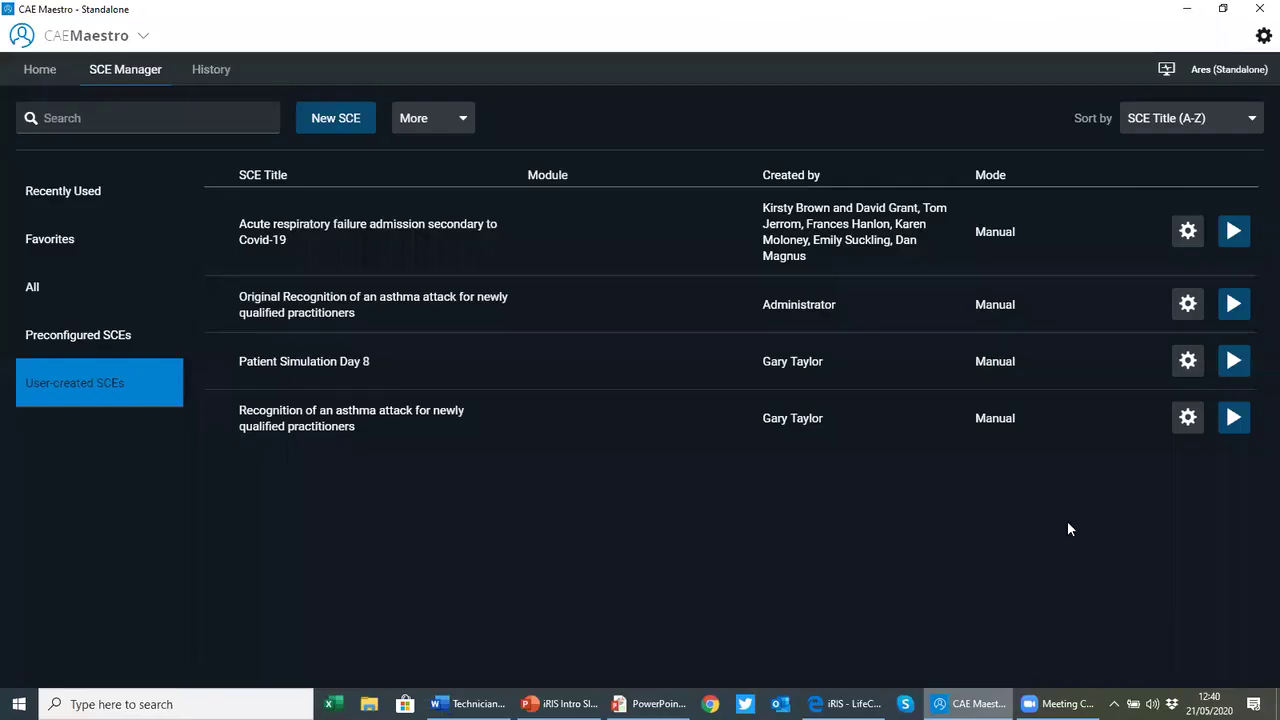
pyautogui.click(451, 119)
pyautogui.click(440, 148)
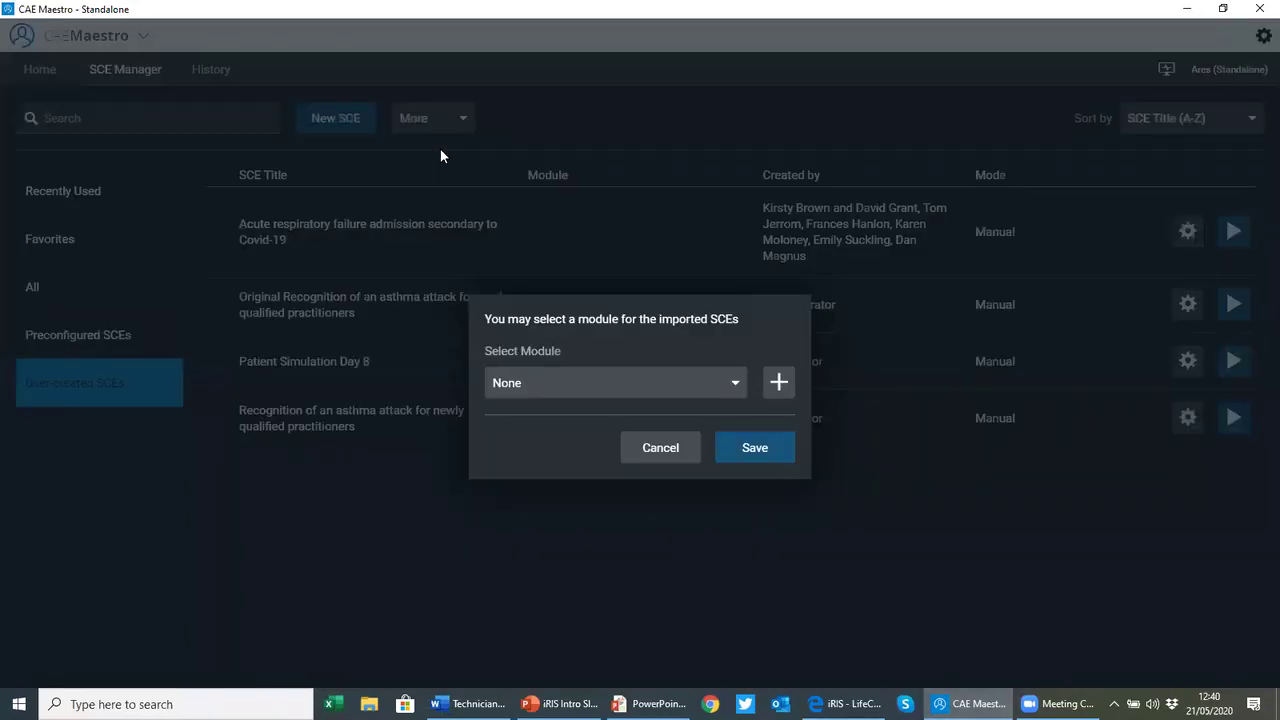
pyautogui.click(757, 449)
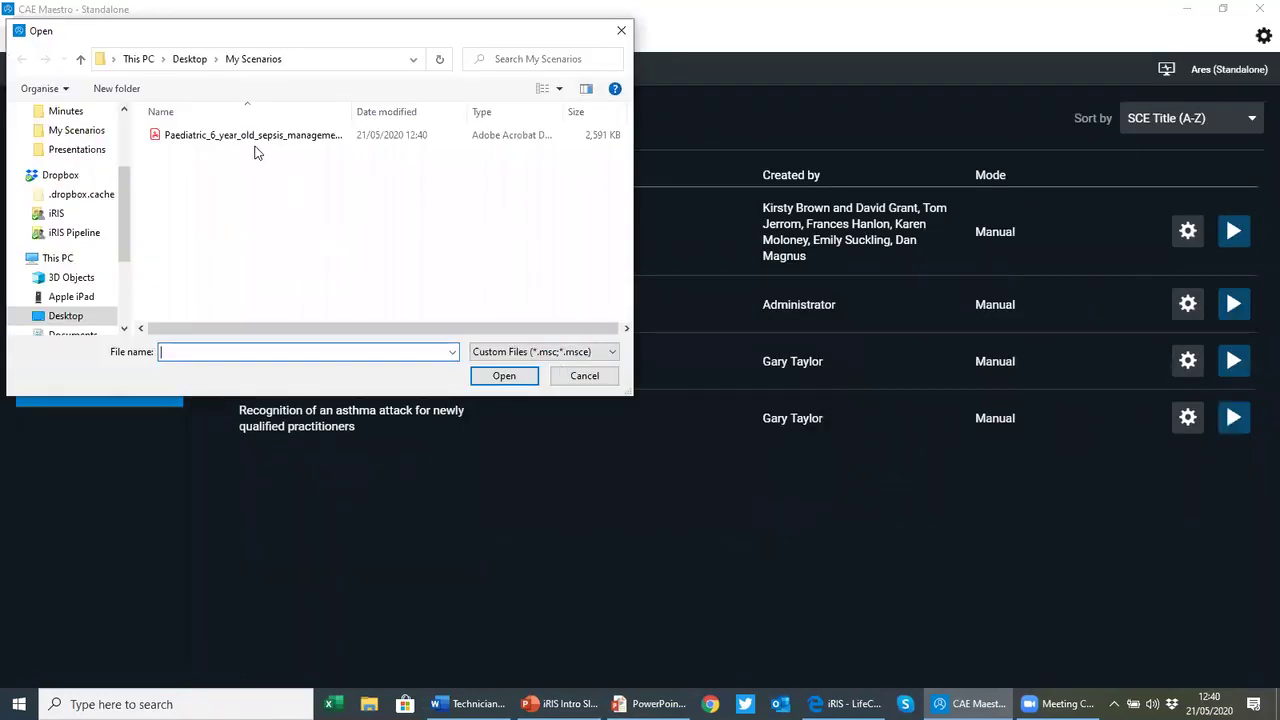
pyautogui.click(262, 135)
pyautogui.click(502, 378)
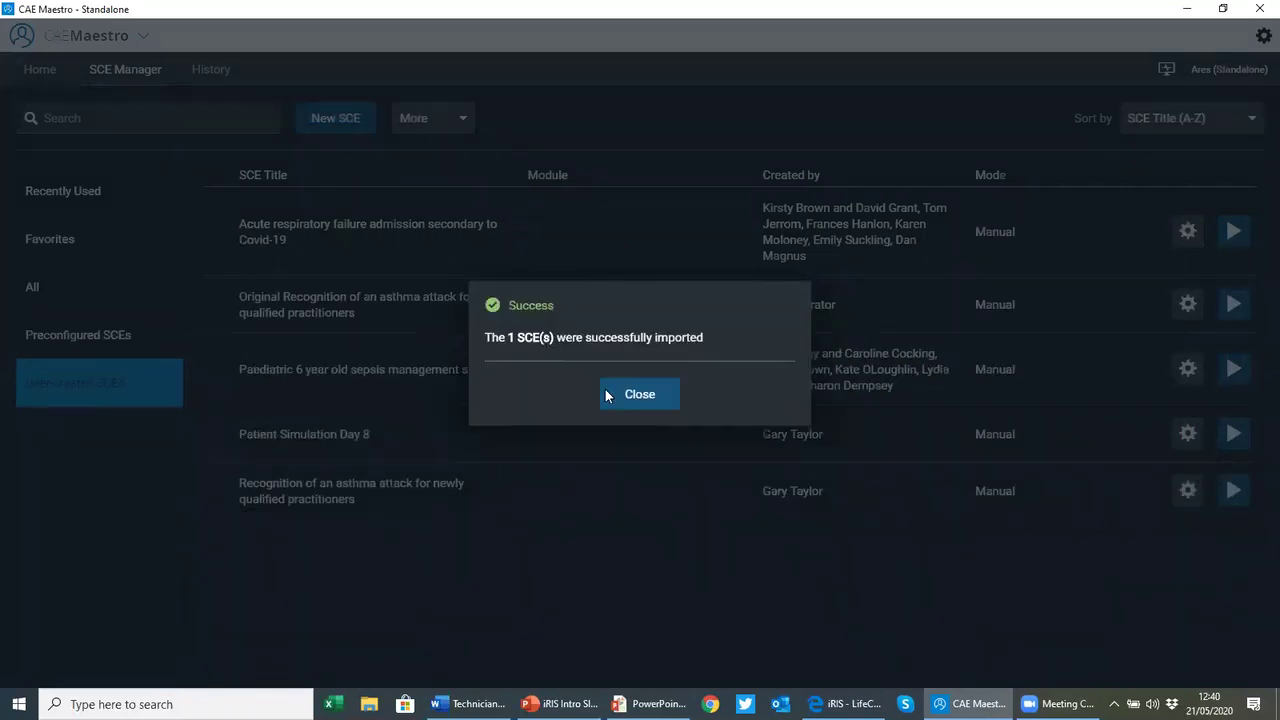
pyautogui.click(655, 400)
# Open the imported paediatric sepsis scenario and review its overview, learner details, facilitator notes and debriefing points
pyautogui.click(409, 370)
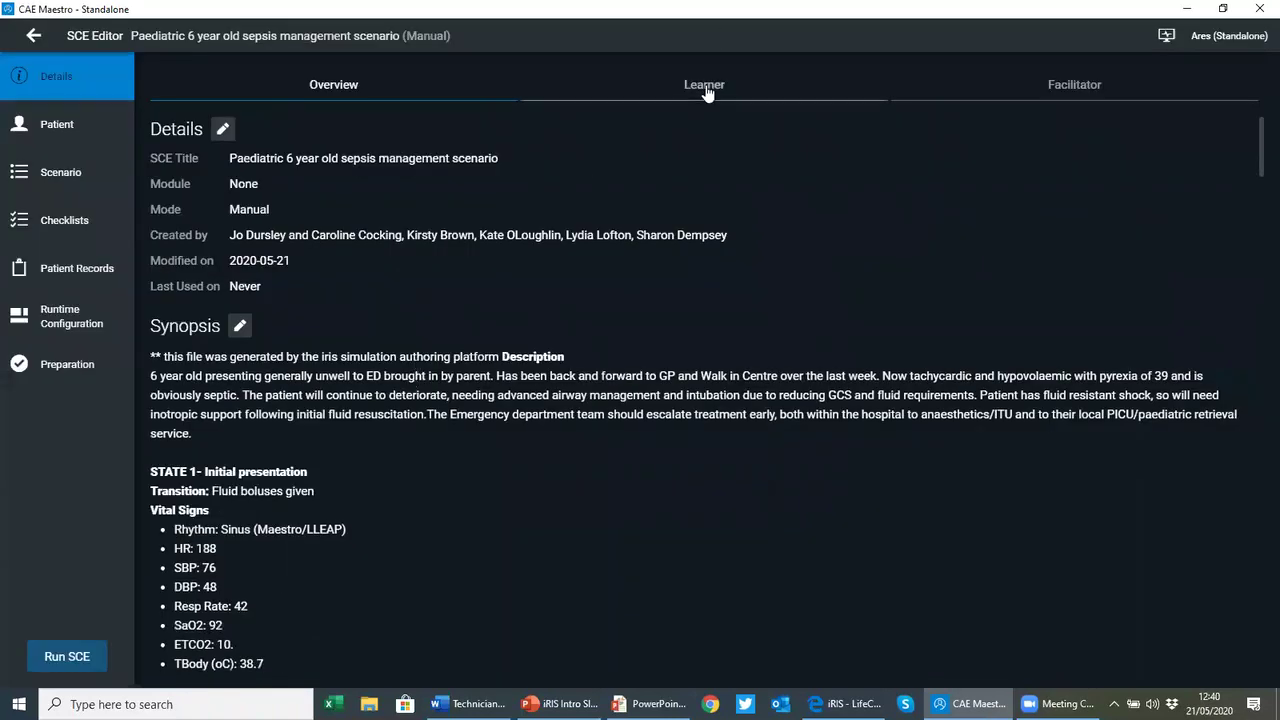
pyautogui.click(704, 86)
pyautogui.click(1074, 85)
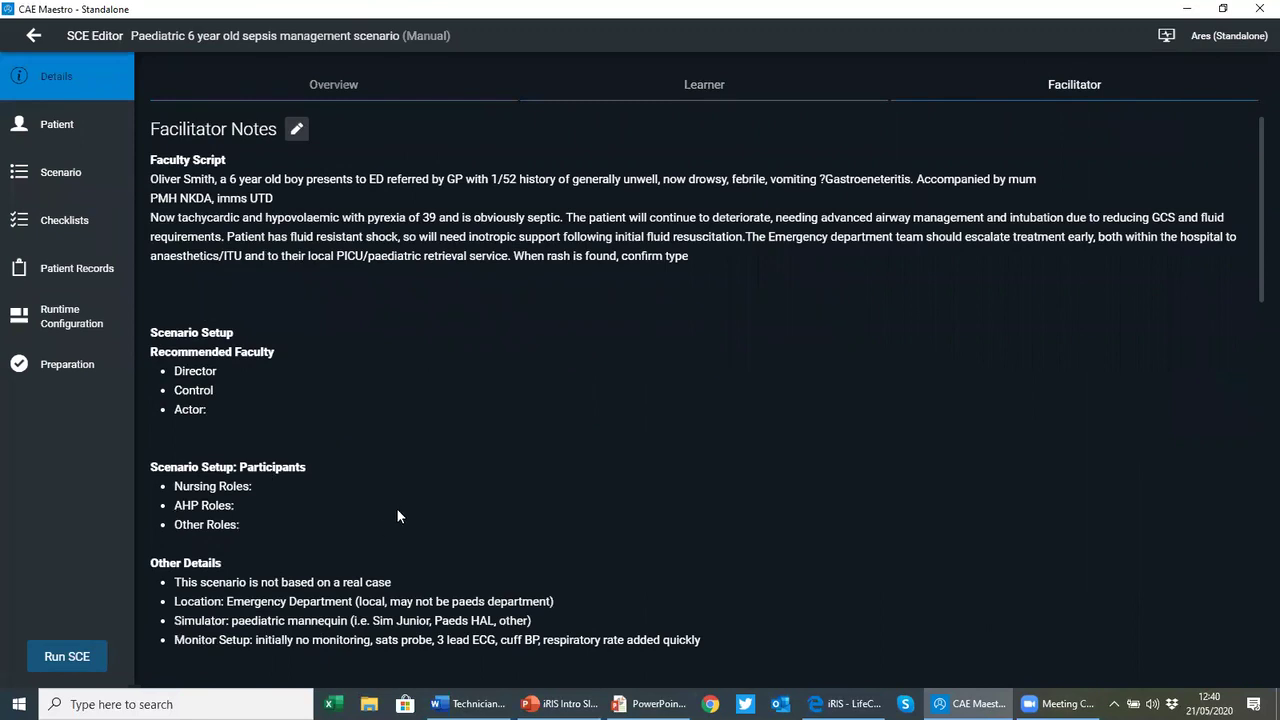
pyautogui.scroll(-4, 400, 508)
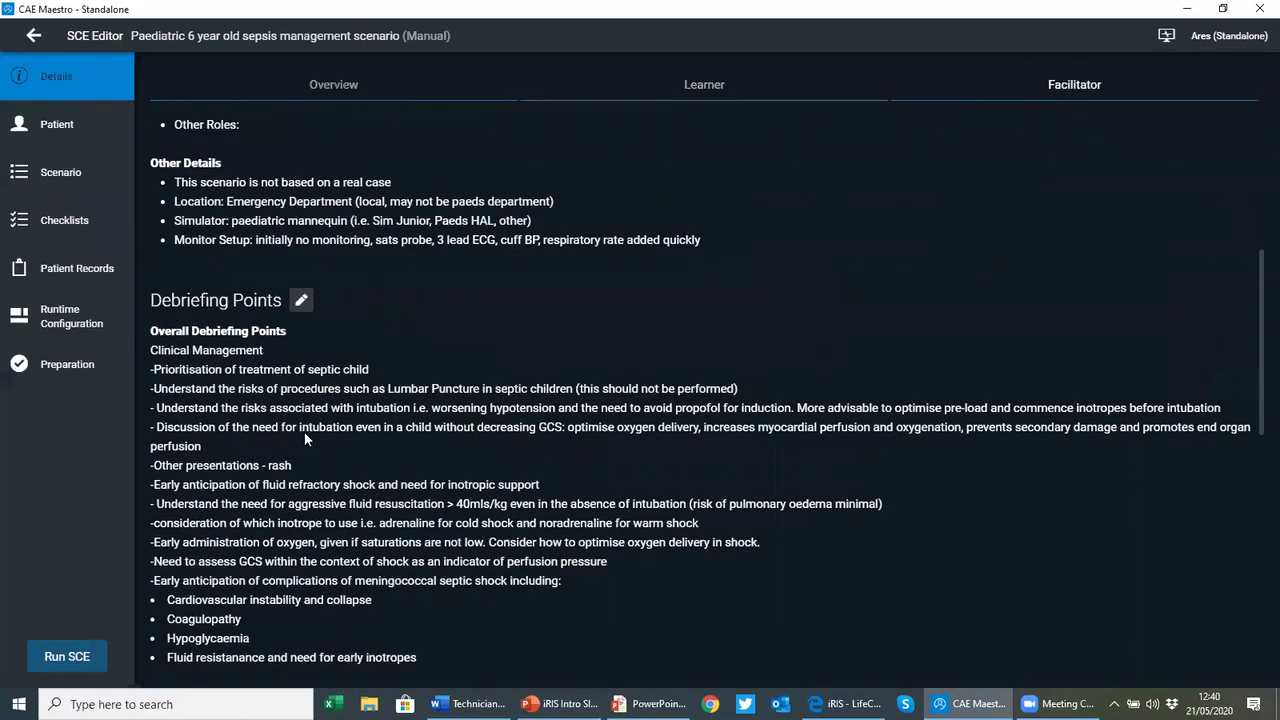
# Review the imported scenario's patient details, scenario states and patient record files
pyautogui.click(51, 124)
pyautogui.click(54, 172)
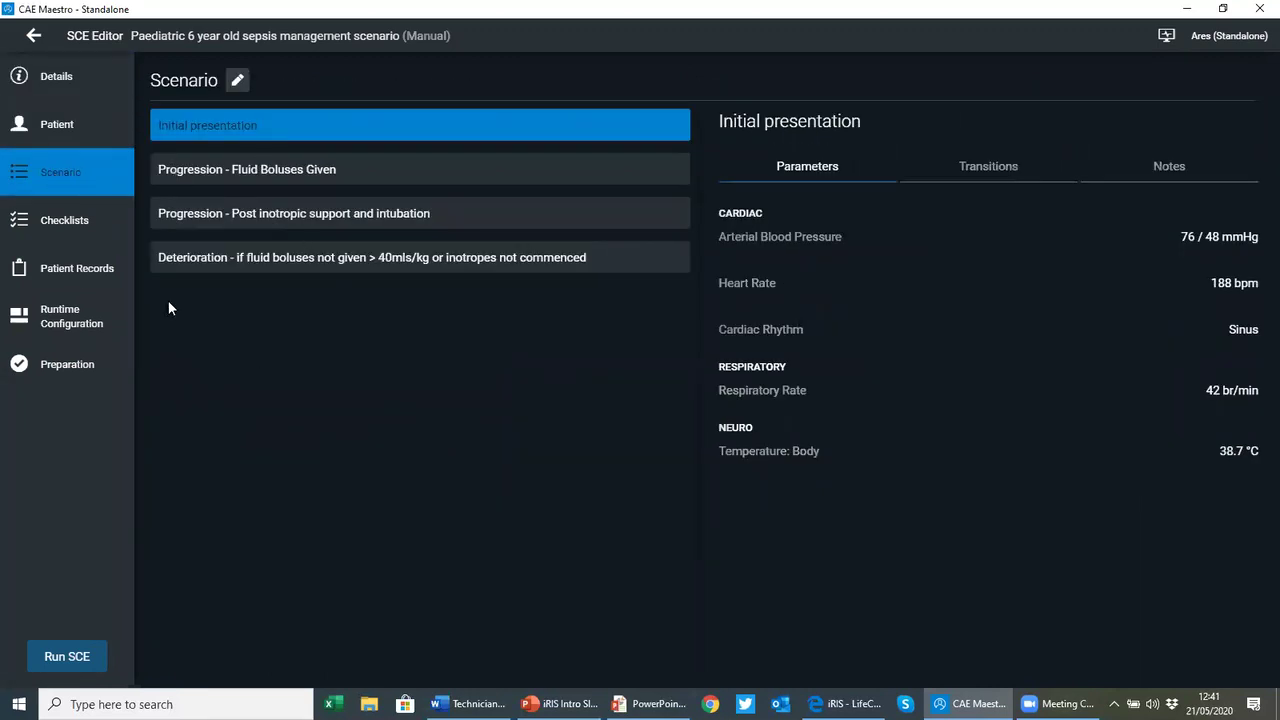
pyautogui.click(60, 263)
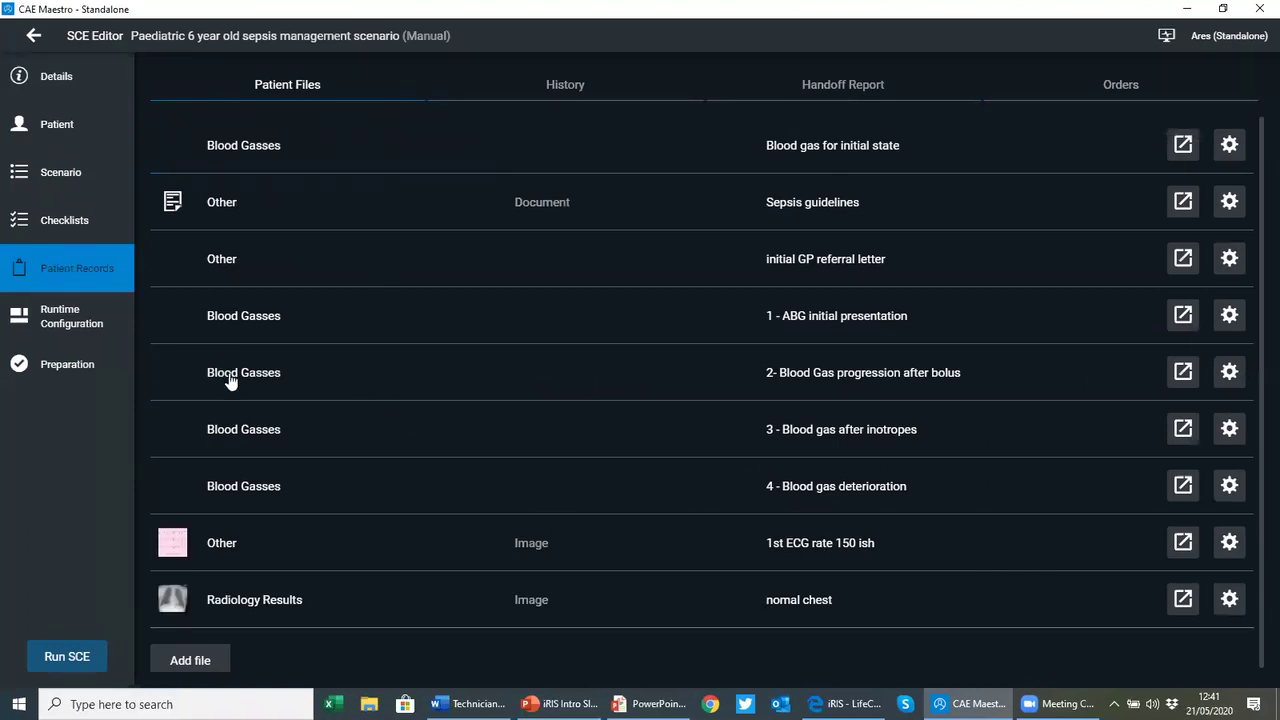
# Review the scenario's preparation information, covering equipment and supplies and the mannequin setup
pyautogui.click(75, 364)
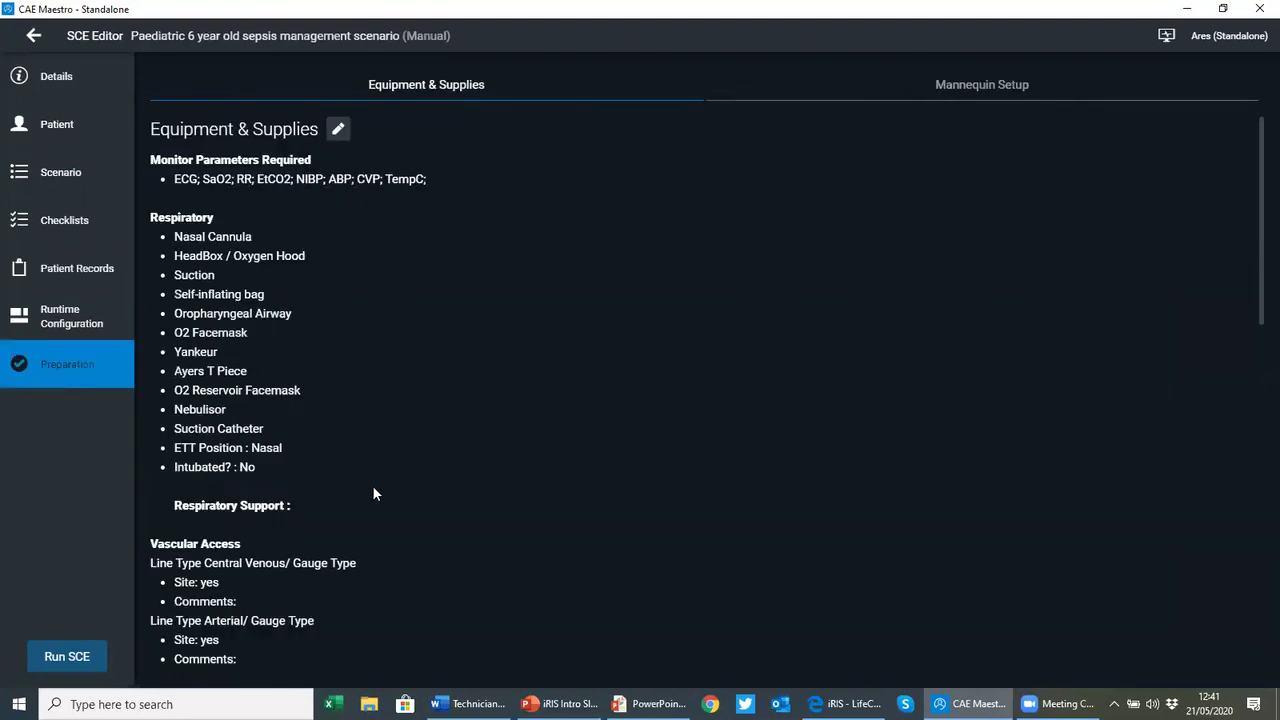
pyautogui.scroll(-5, 446, 451)
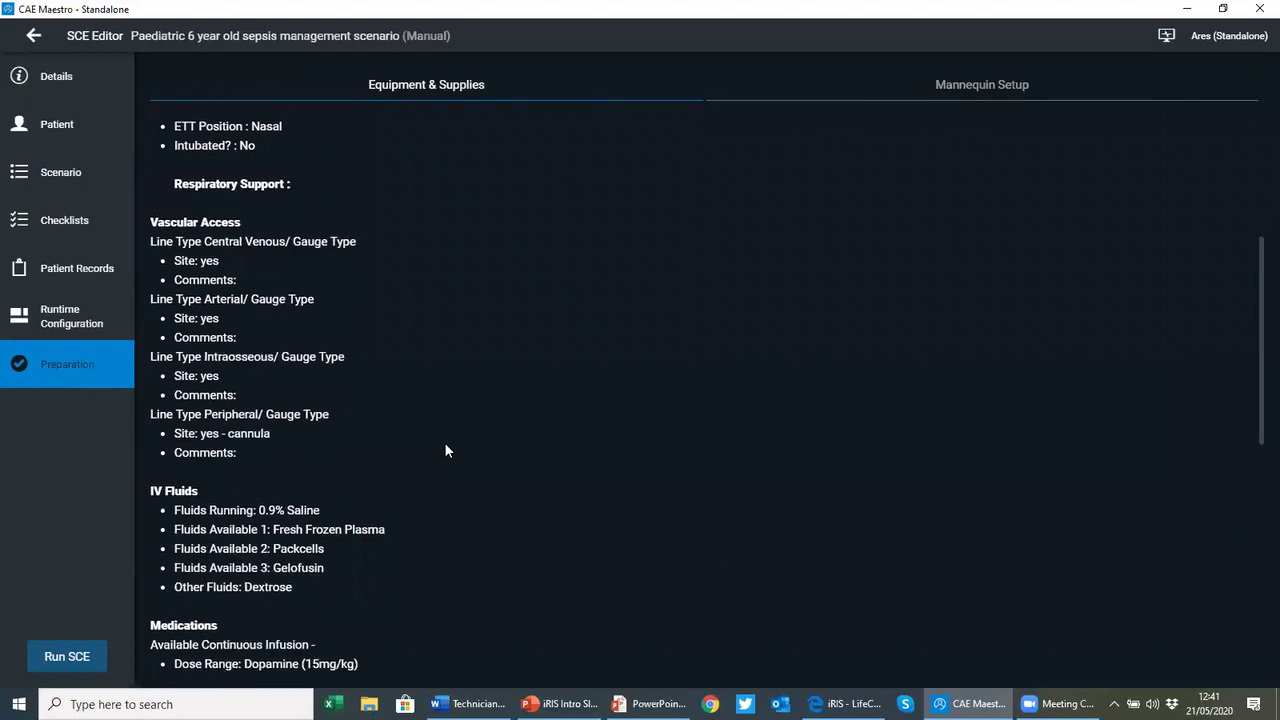
pyautogui.scroll(-3, 446, 451)
pyautogui.click(982, 88)
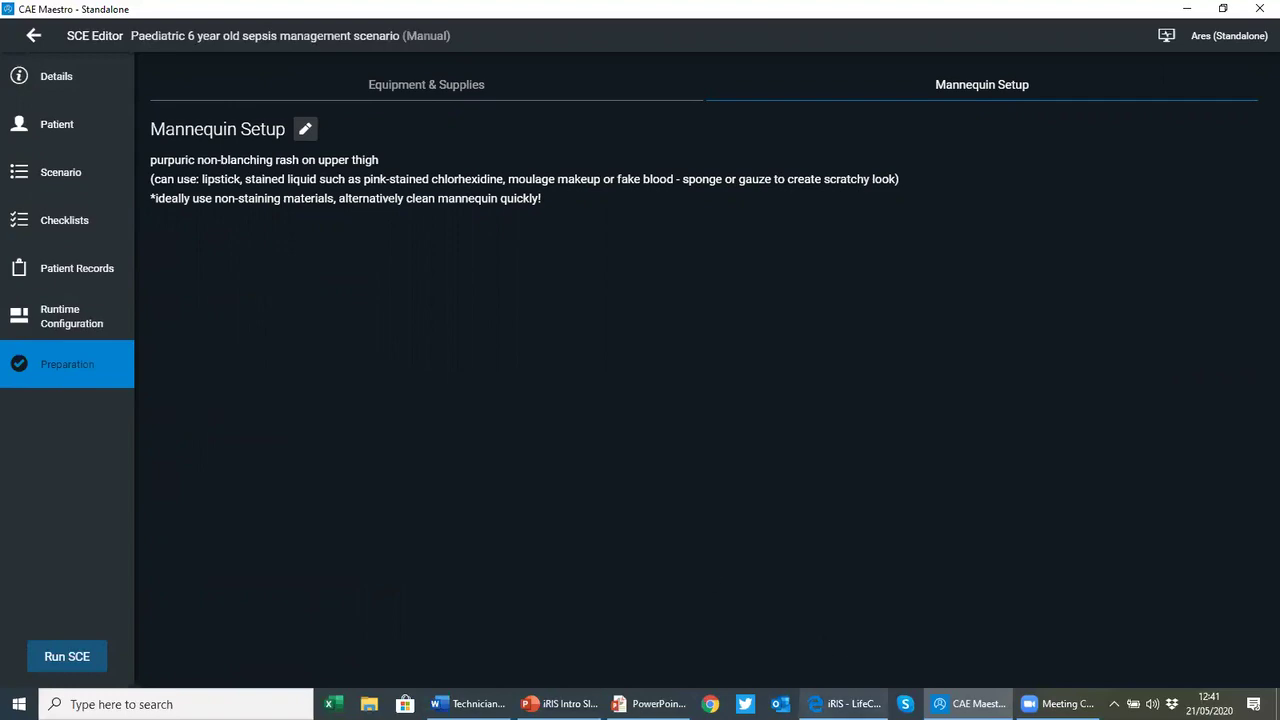
# Switch back to iRIS, download the sepsis scenario's Laerdal SCX file and open it in SimDesigner
pyautogui.click(848, 704)
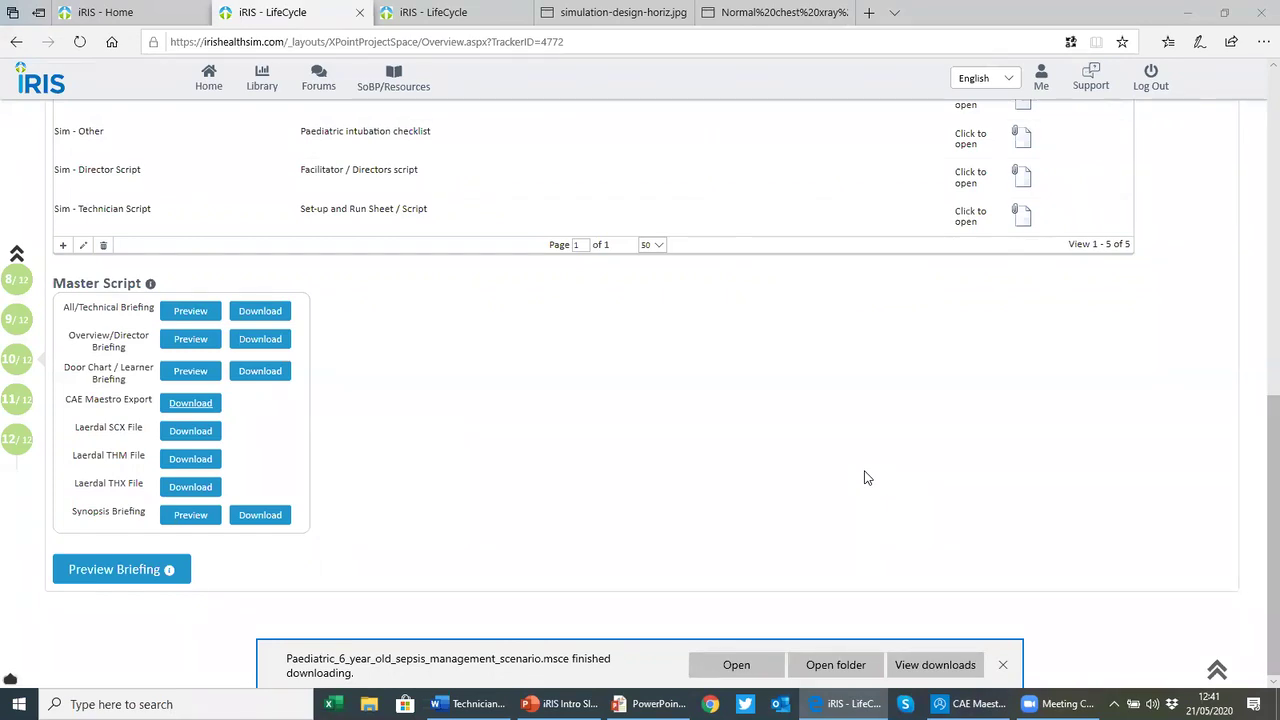
pyautogui.click(1003, 665)
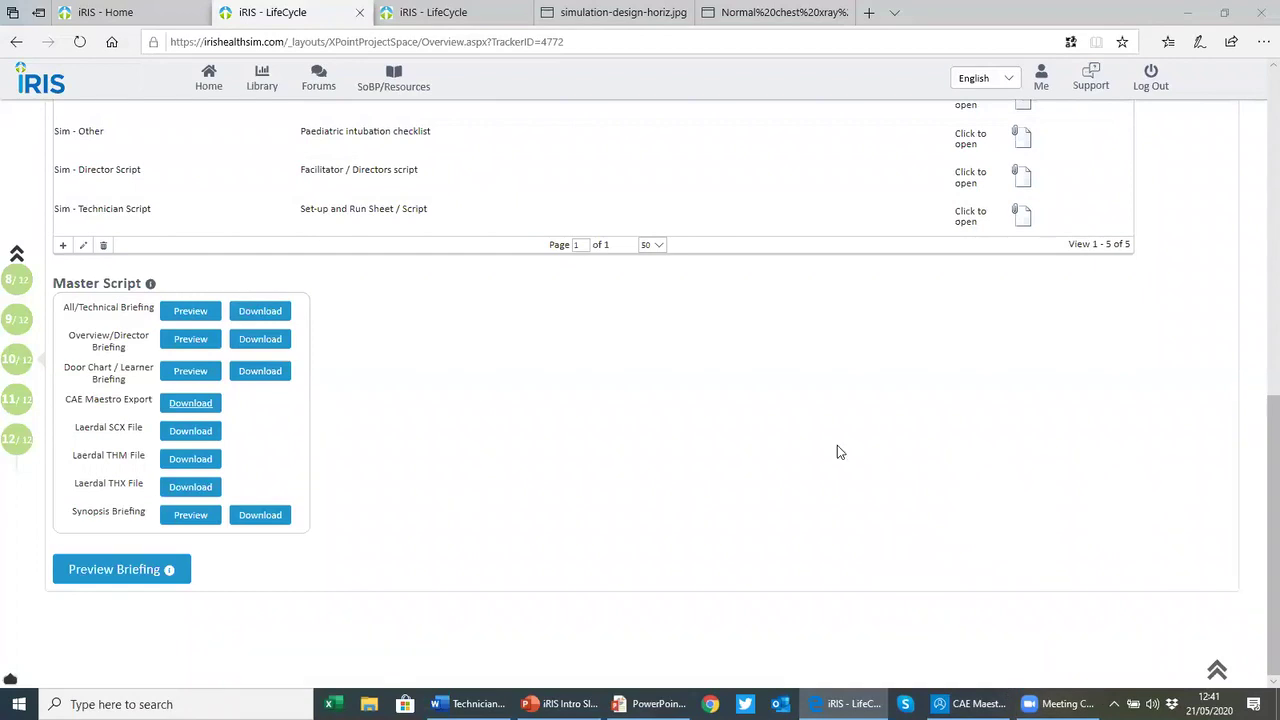
pyautogui.click(195, 438)
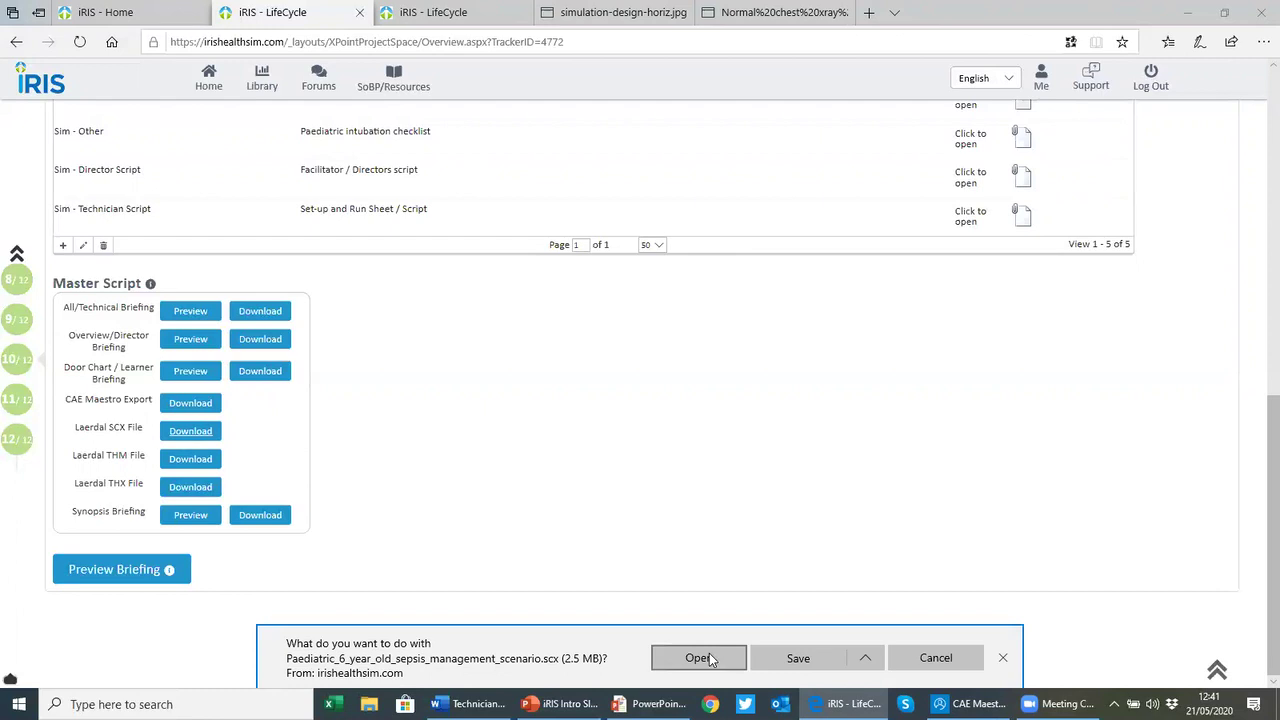
pyautogui.click(708, 660)
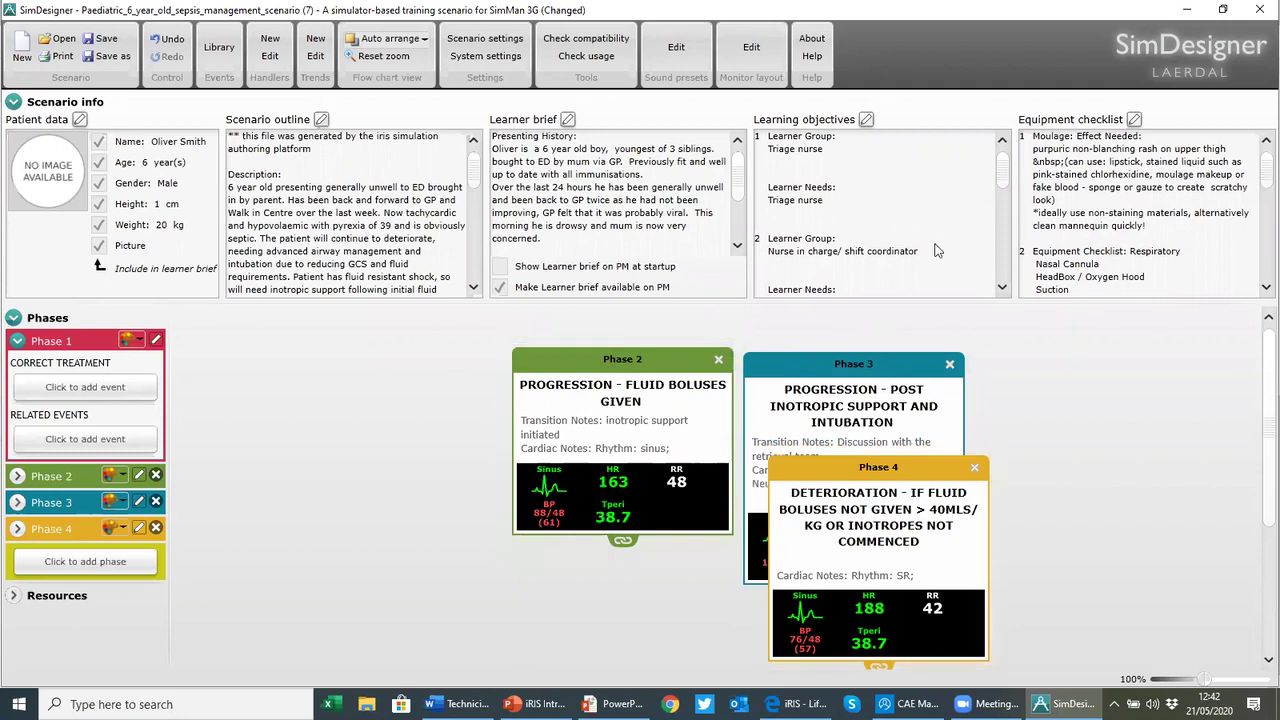
# Expand the scenario's resources and review the media files that came with the export
pyautogui.click(14, 597)
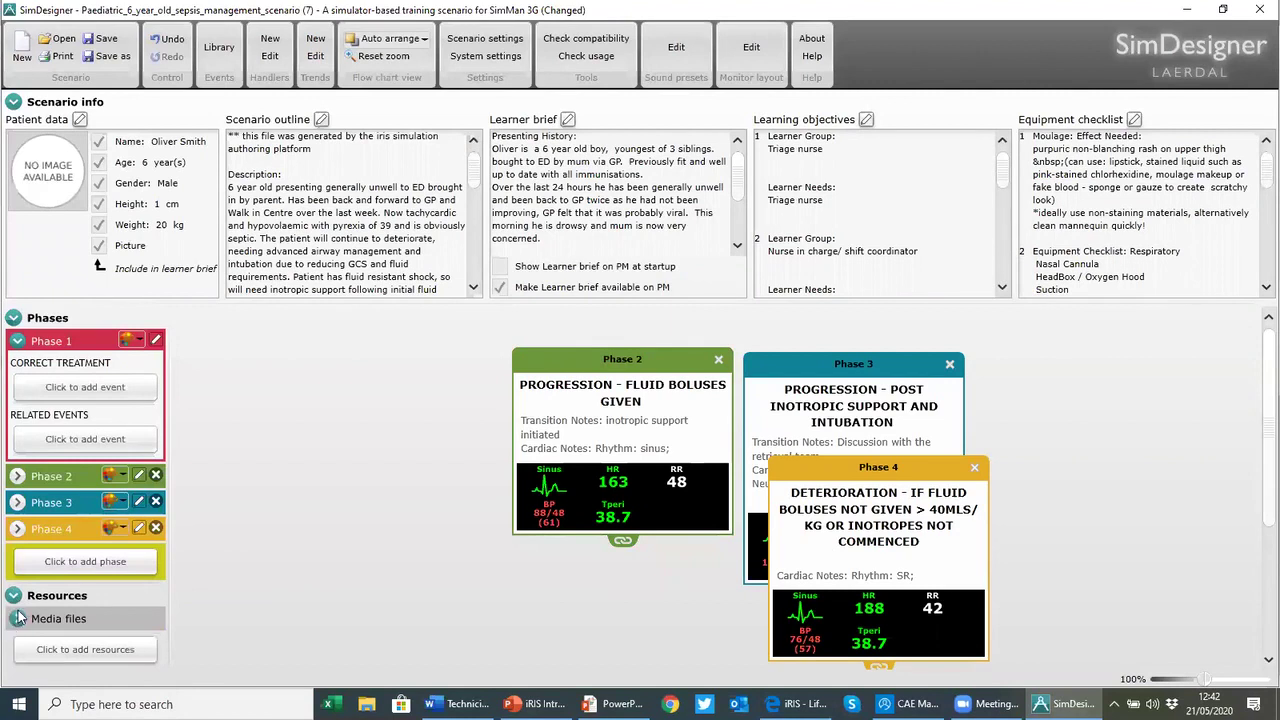
pyautogui.click(18, 620)
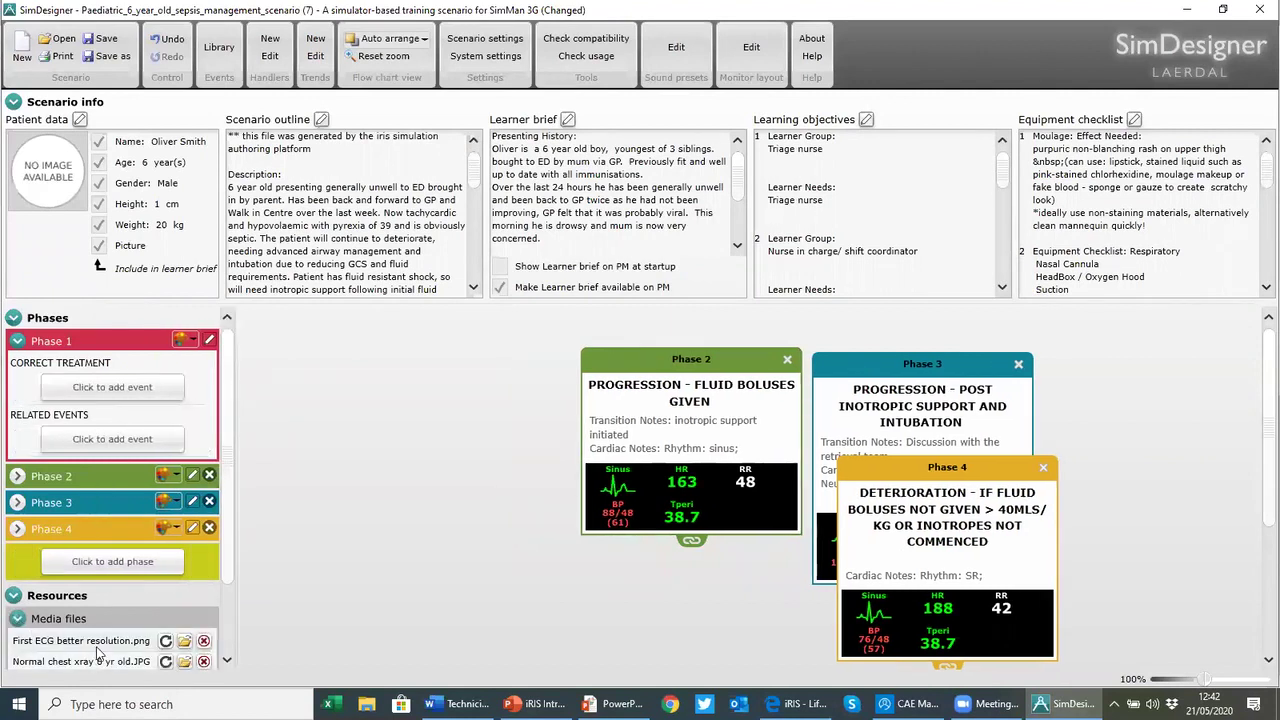
pyautogui.scroll(-1, 140, 627)
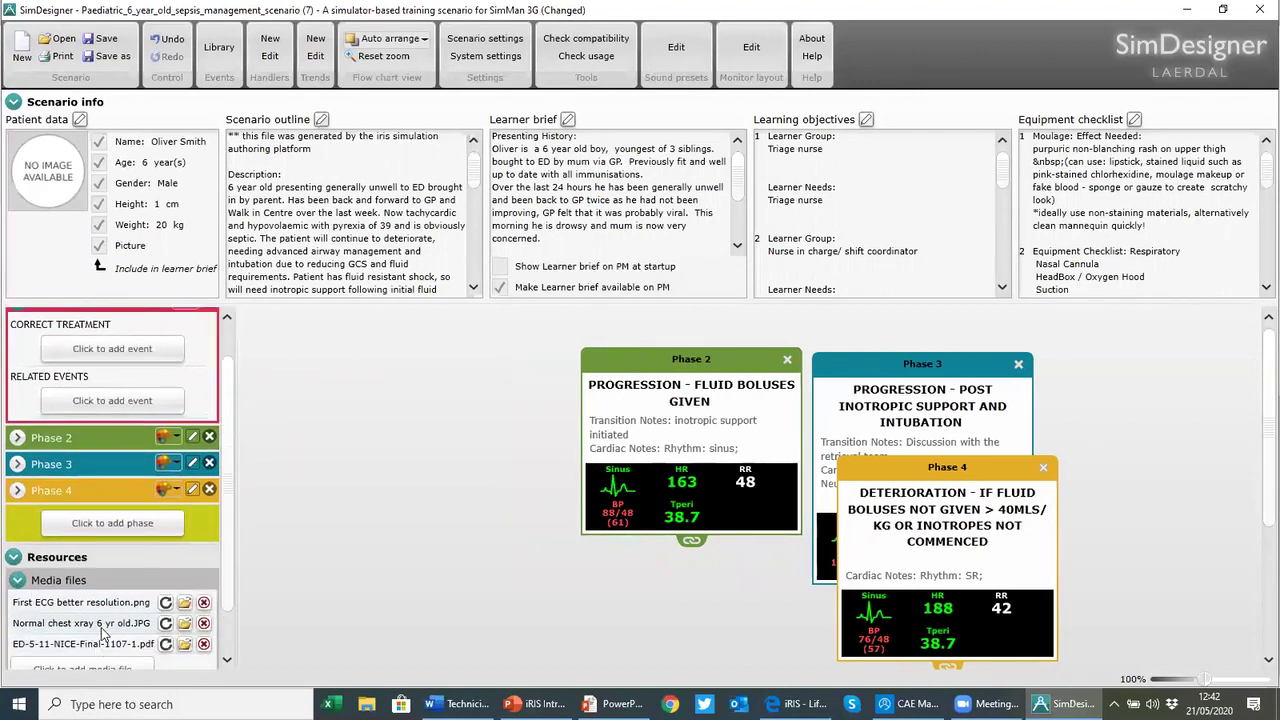
# Return to iRIS and view the sepsis scenario's Creative Commons ownership details
pyautogui.click(795, 704)
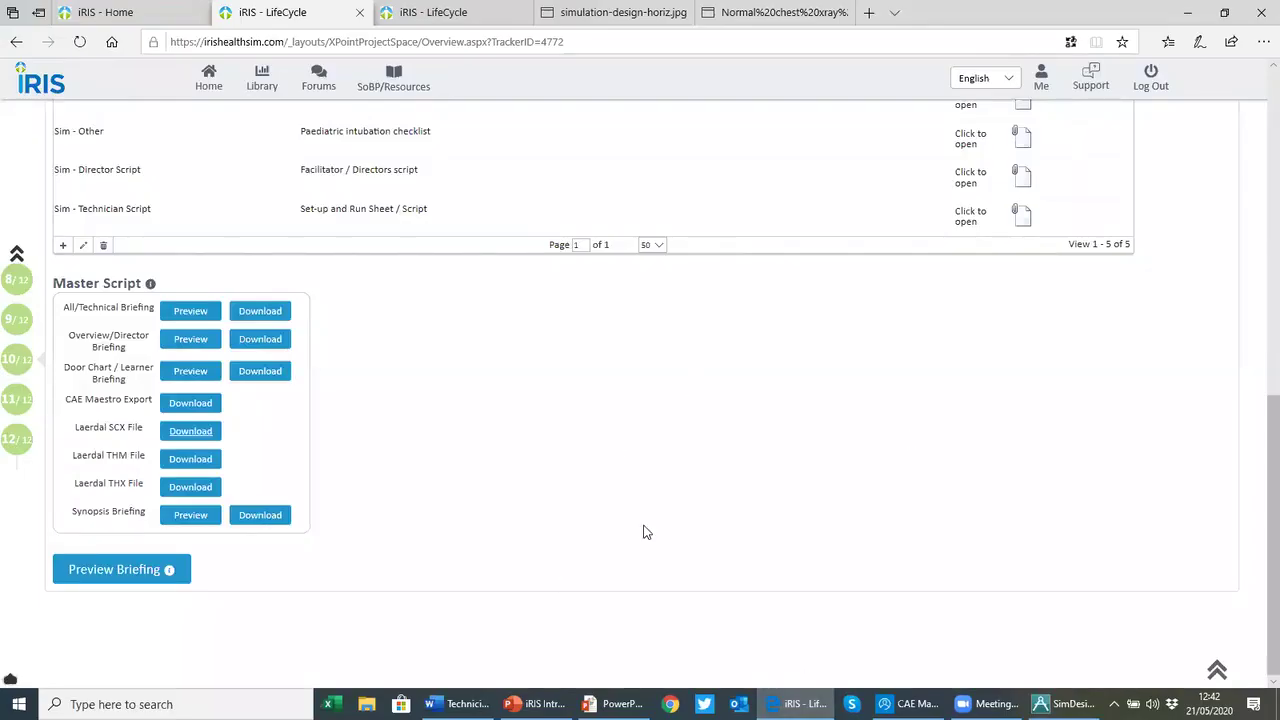
pyautogui.scroll(10, 665, 528)
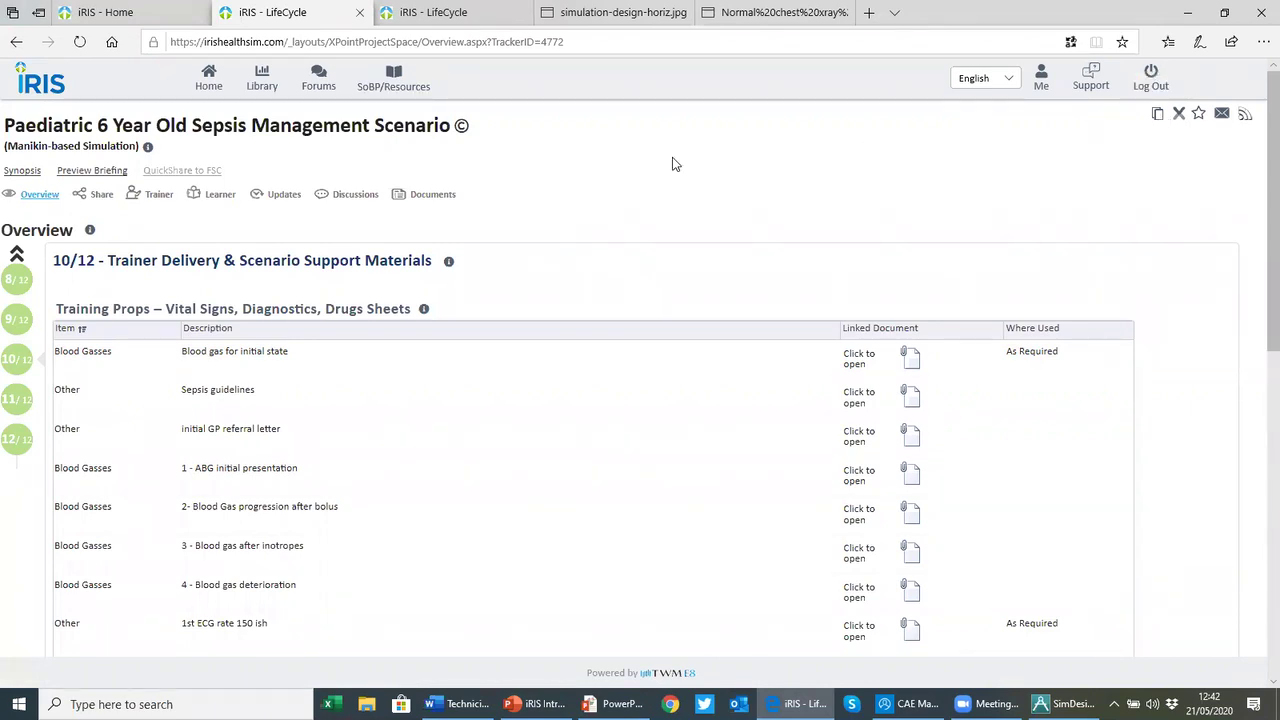
pyautogui.click(462, 127)
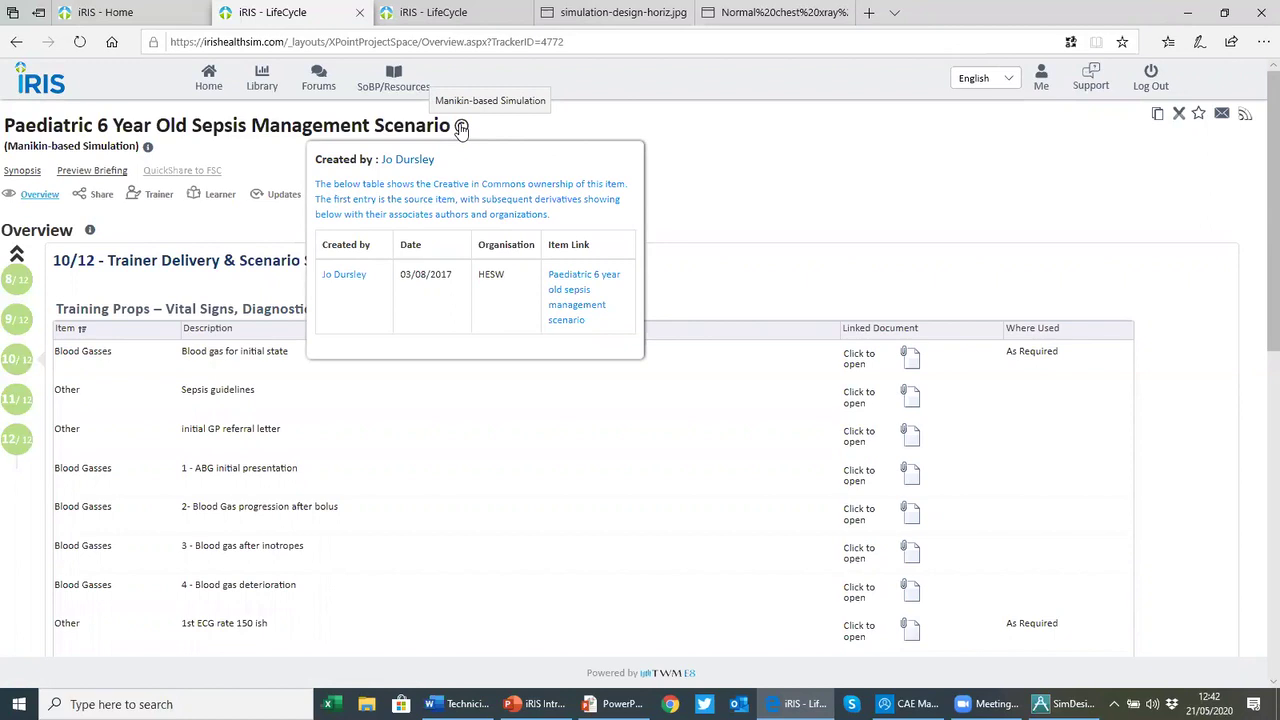
pyautogui.click(770, 289)
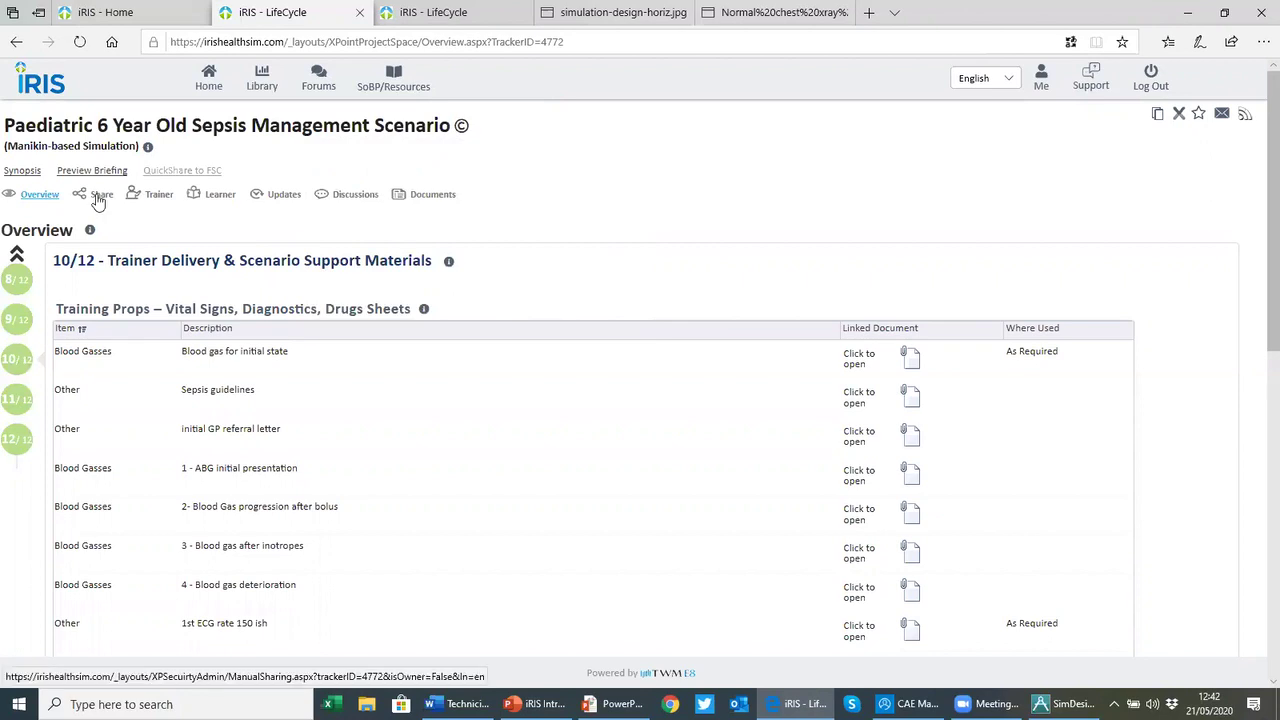
# Open the scenario's sharing page, start sharing with an individual user and find that person by name
pyautogui.click(98, 197)
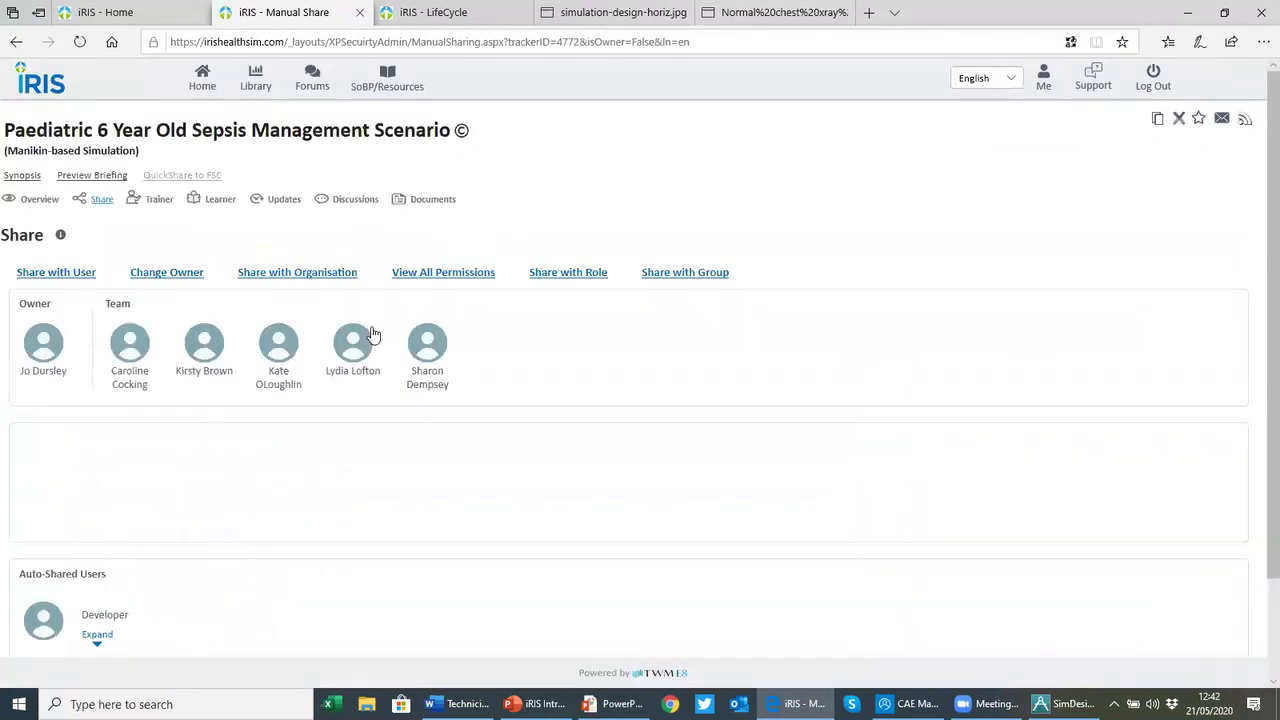
pyautogui.click(57, 274)
pyautogui.click(535, 384)
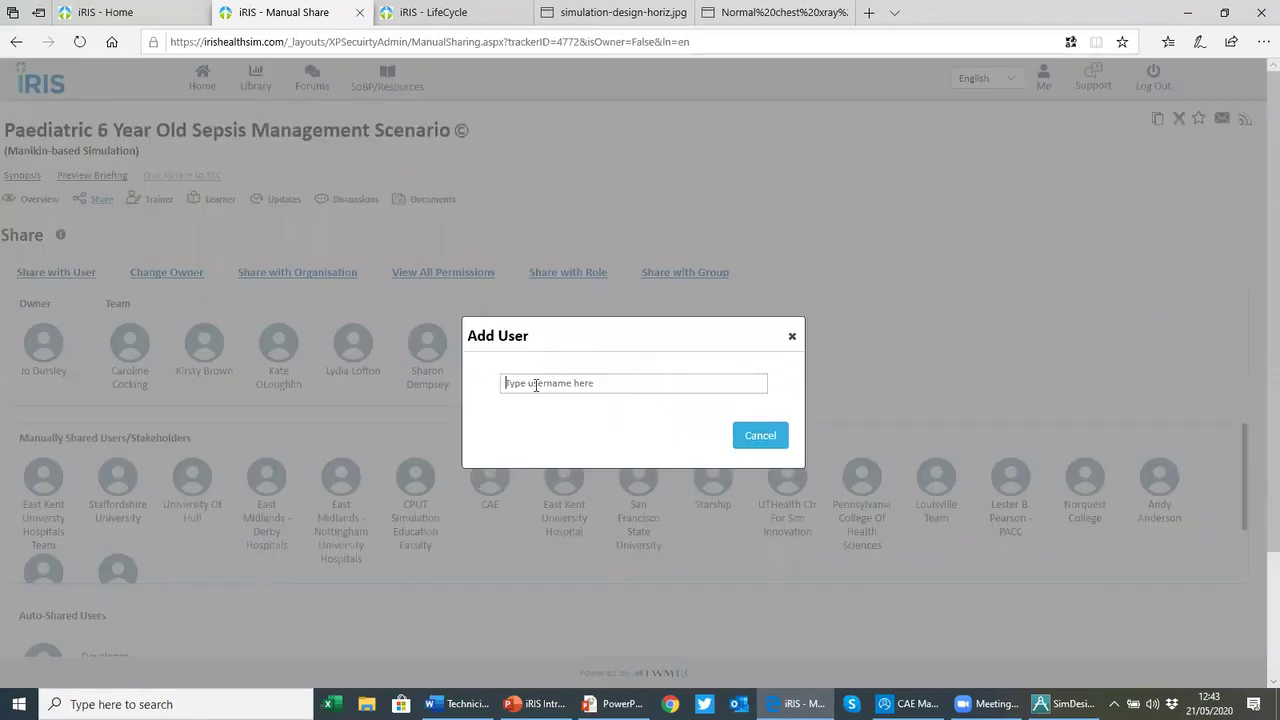
pyautogui.write('david gra')
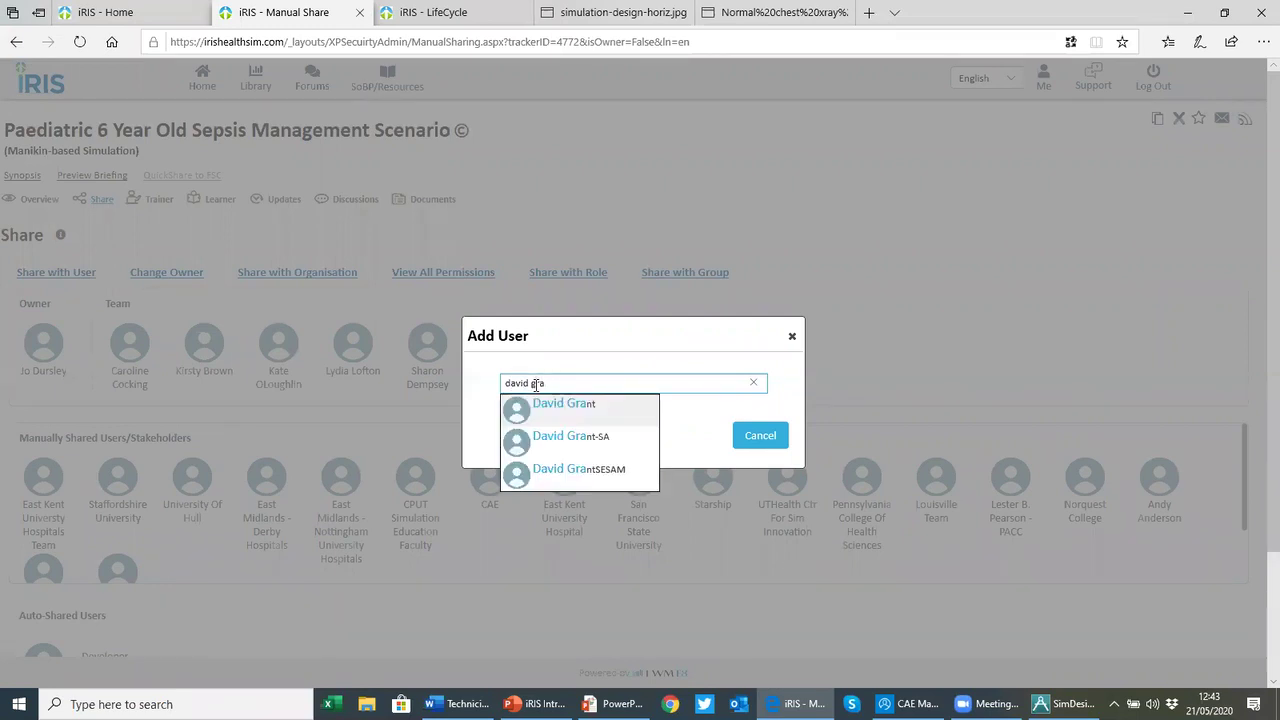
pyautogui.click(556, 409)
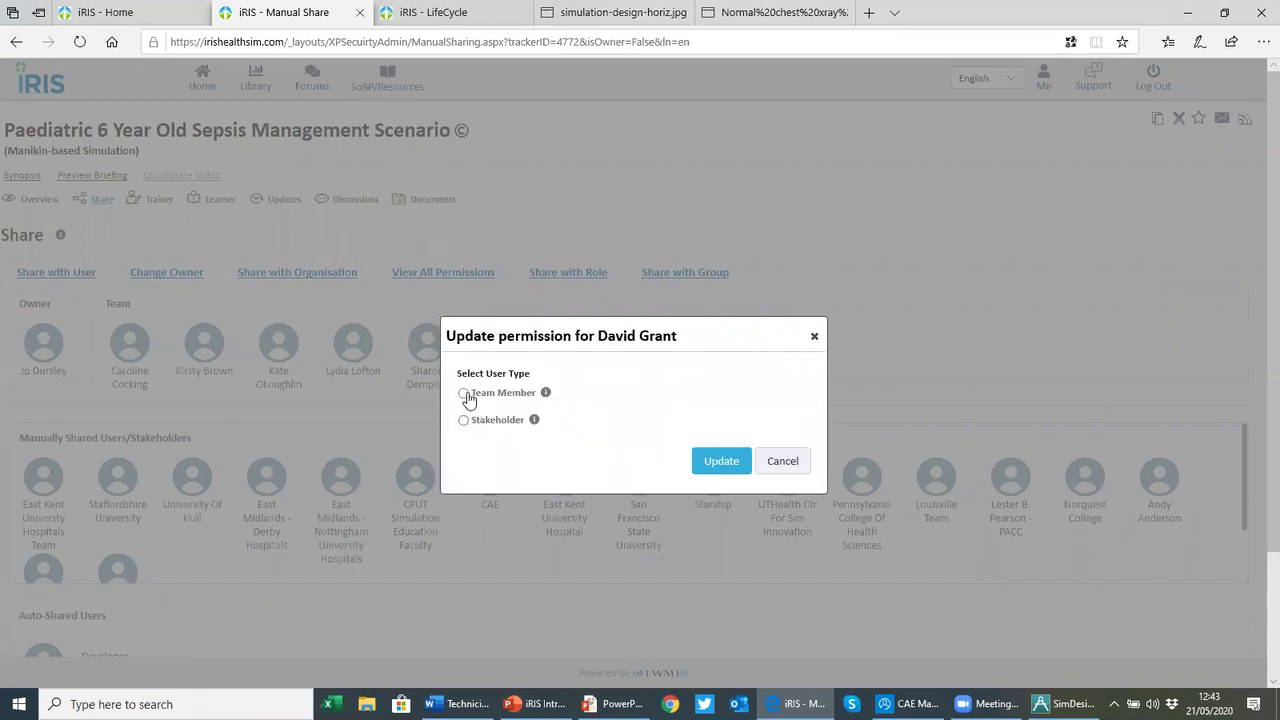
# Try the Team Member user type with adjusted read and create permissions, including Documents, and cancel the share
pyautogui.click(464, 395)
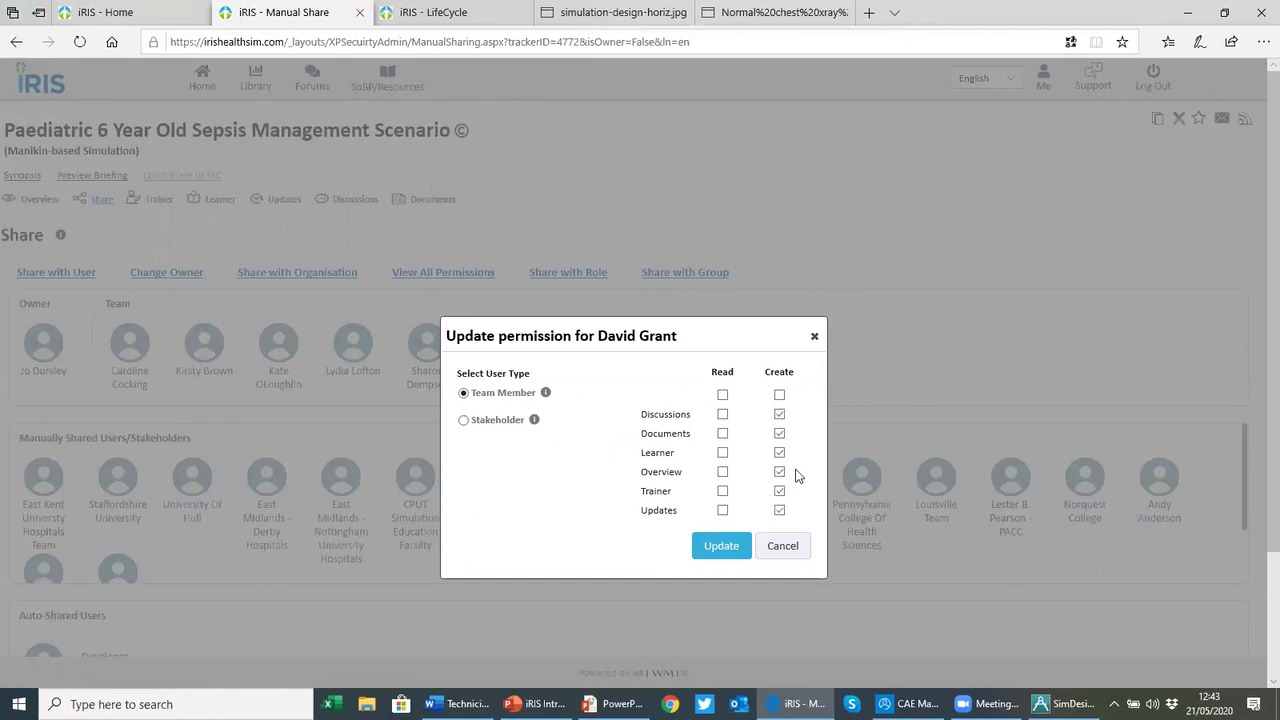
pyautogui.click(723, 396)
pyautogui.click(780, 436)
pyautogui.click(723, 434)
pyautogui.click(786, 549)
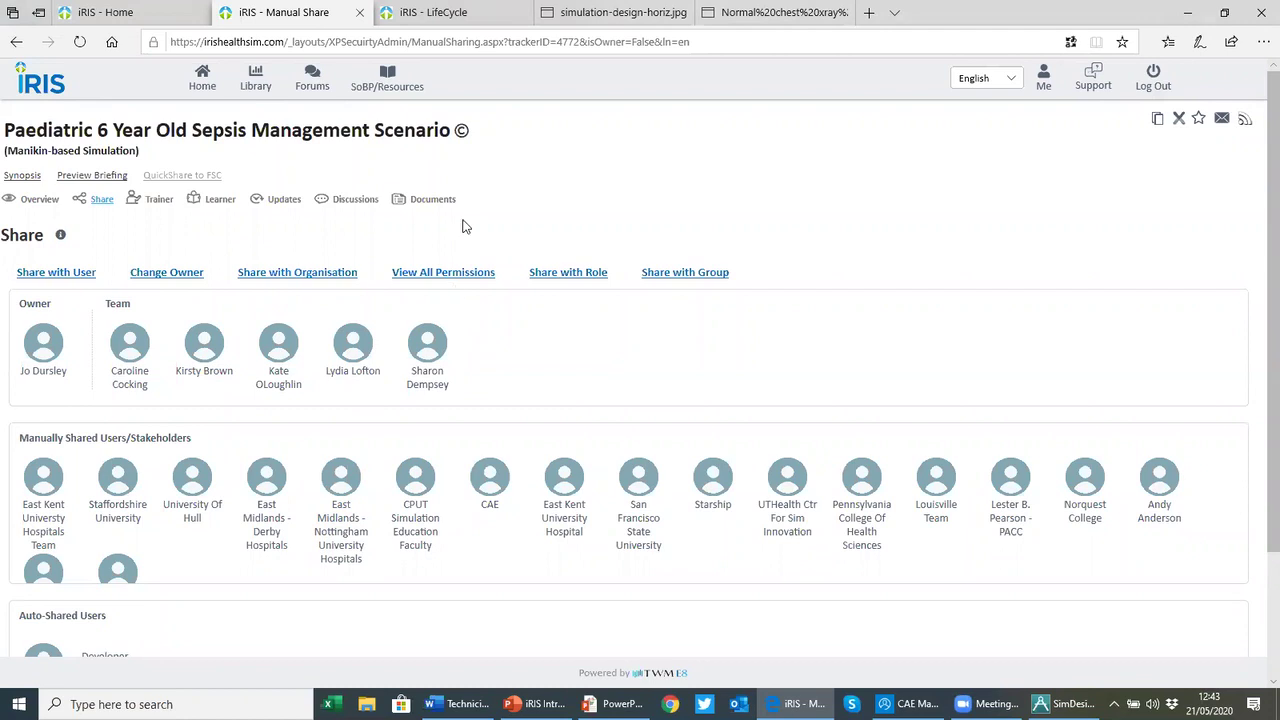
# Open the EVMS Serious News scenario and review its Patient Demographic & Info section through to the participants setup
pyautogui.hotkey('ctrl', 'Tab')
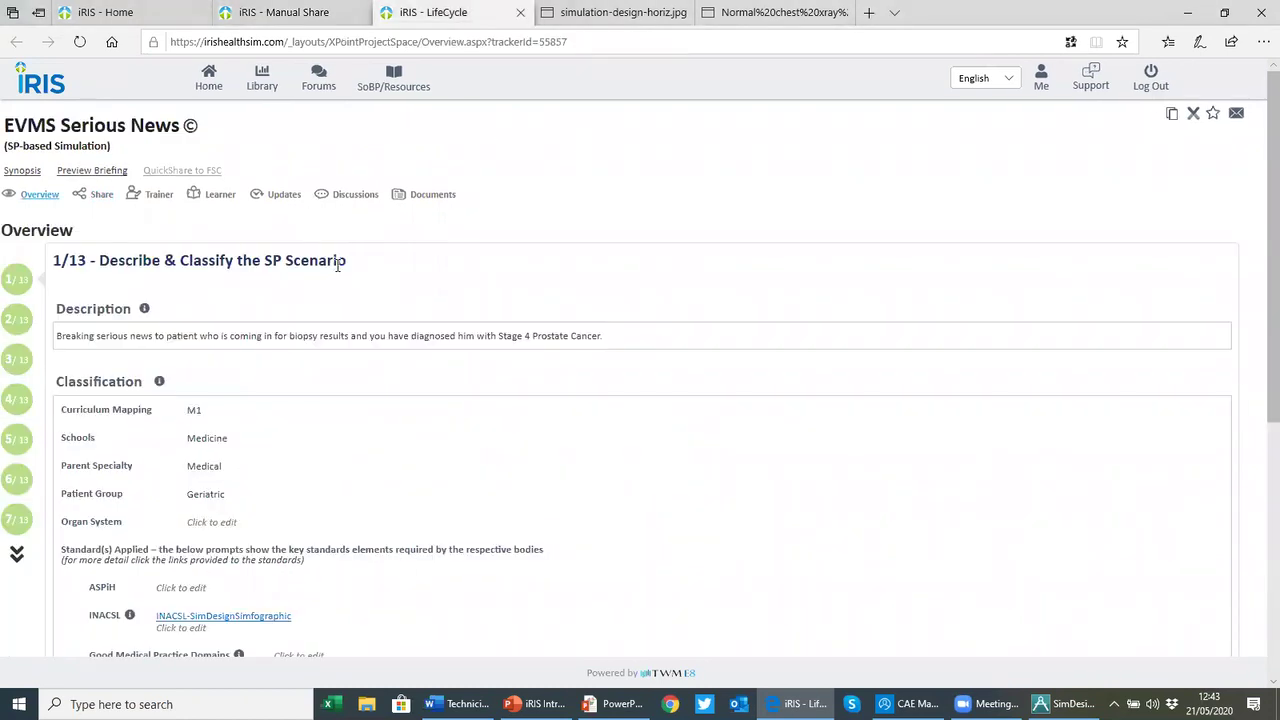
pyautogui.moveTo(16, 286)
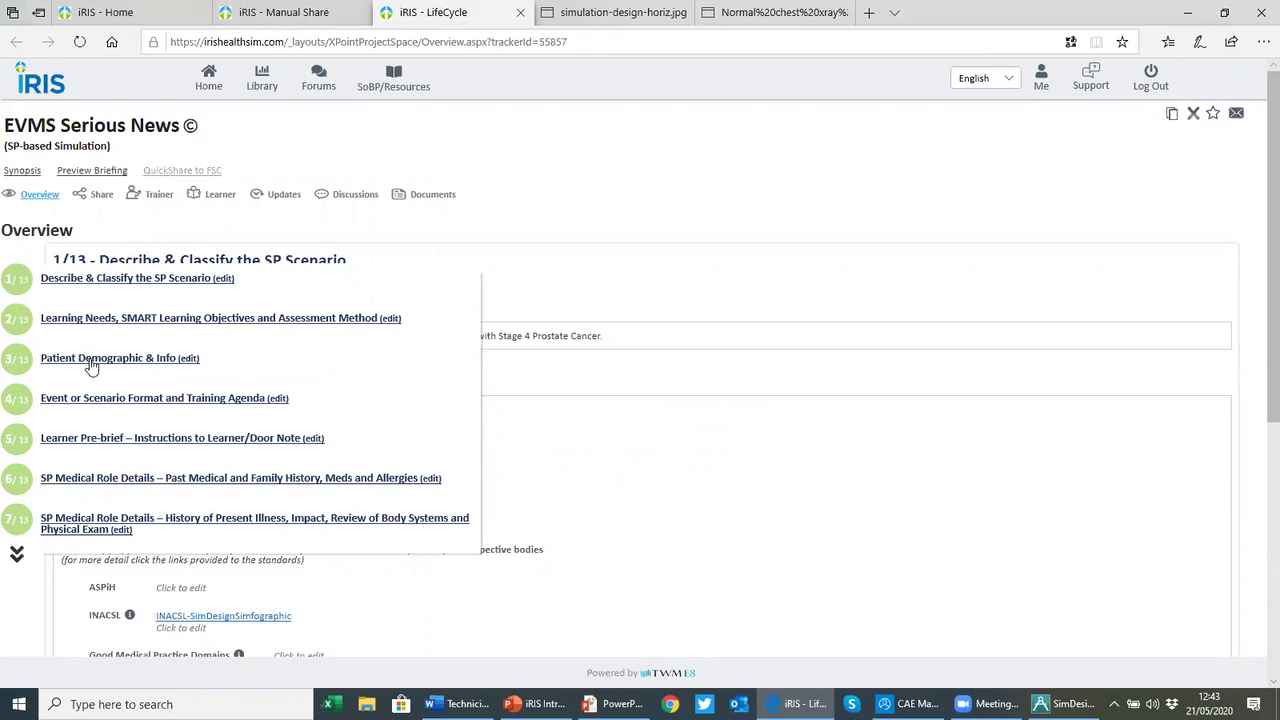
pyautogui.click(91, 364)
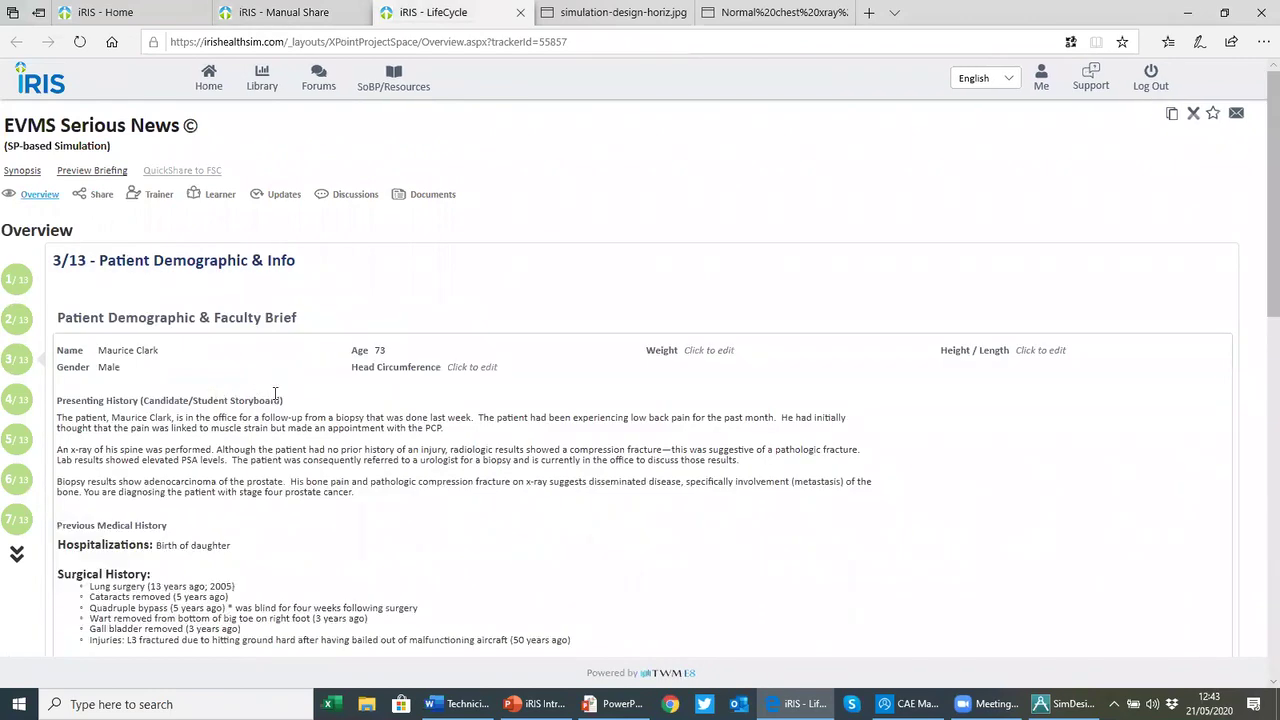
pyautogui.scroll(-6, 275, 392)
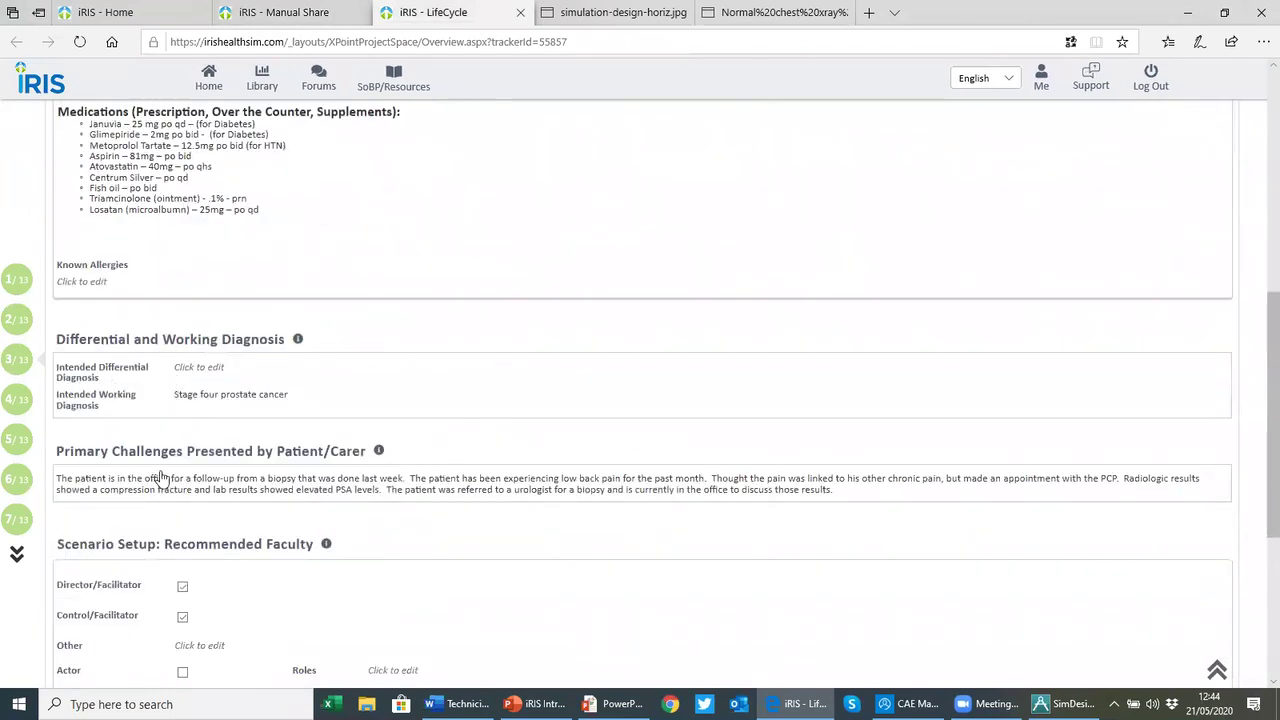
pyautogui.scroll(-2, 214, 440)
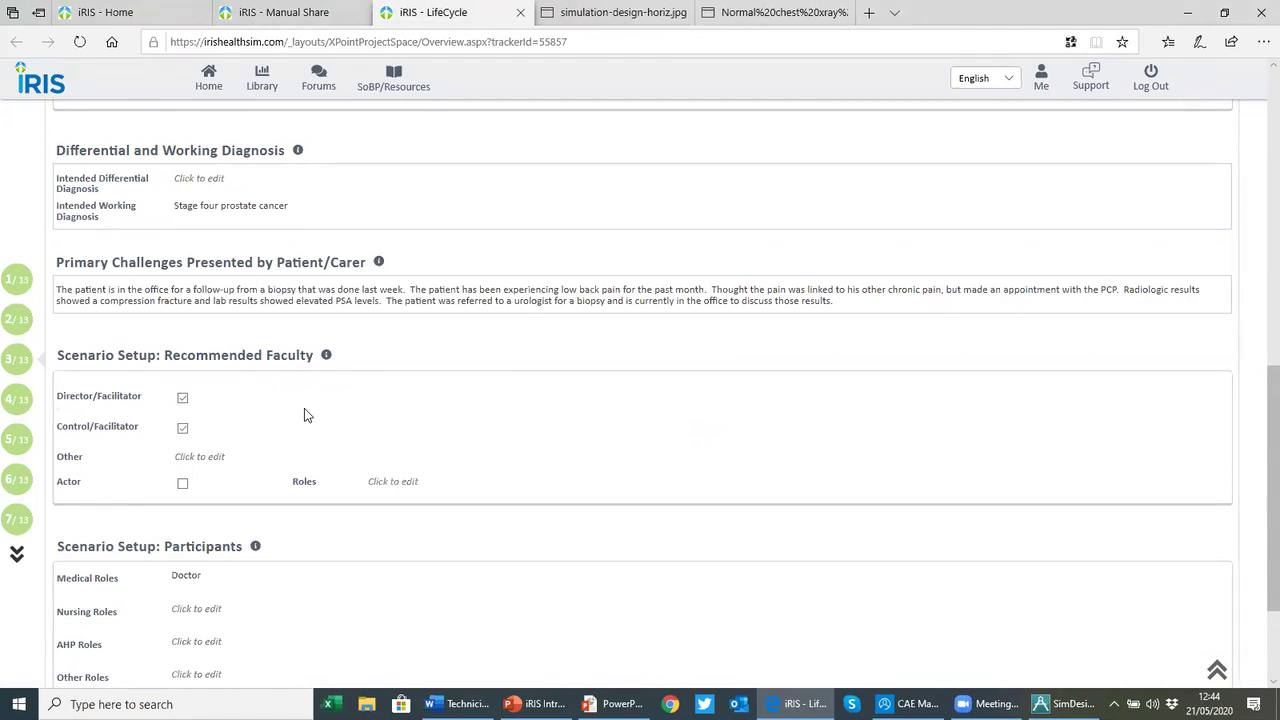
pyautogui.scroll(-2, 346, 437)
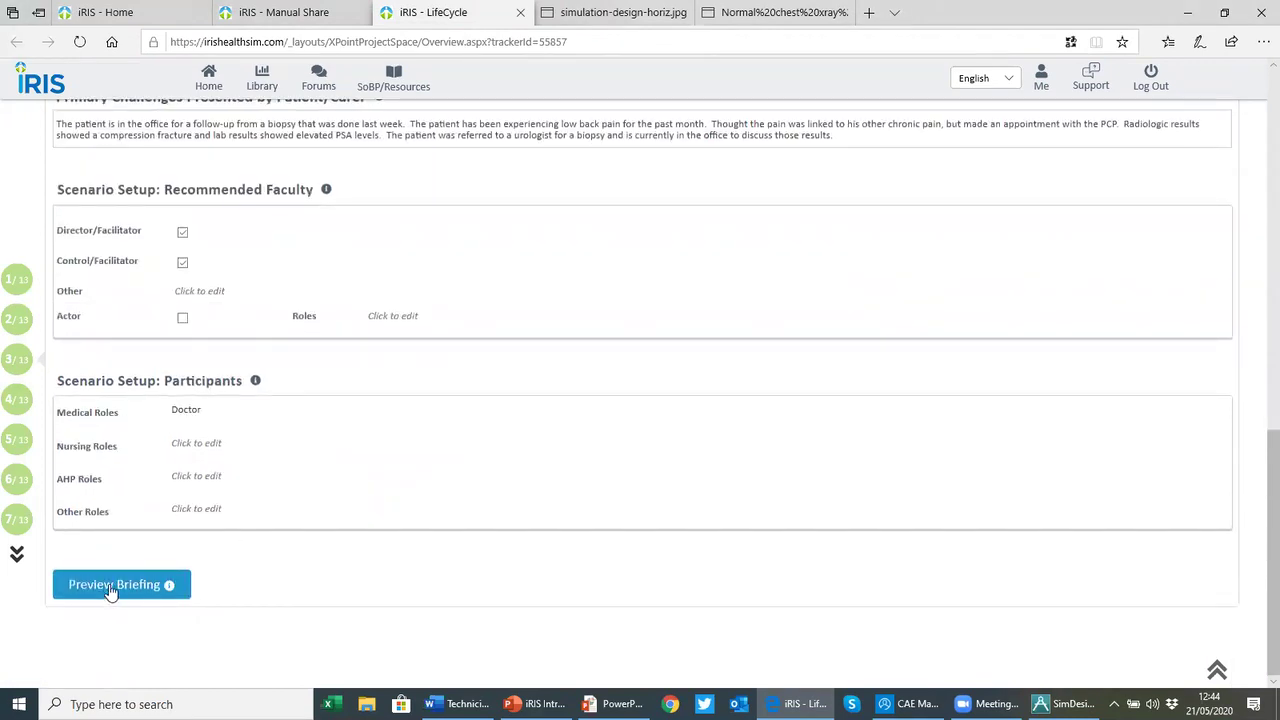
# Preview the SP Briefing of the EVMS Serious News scenario, read through it and close it
pyautogui.click(115, 592)
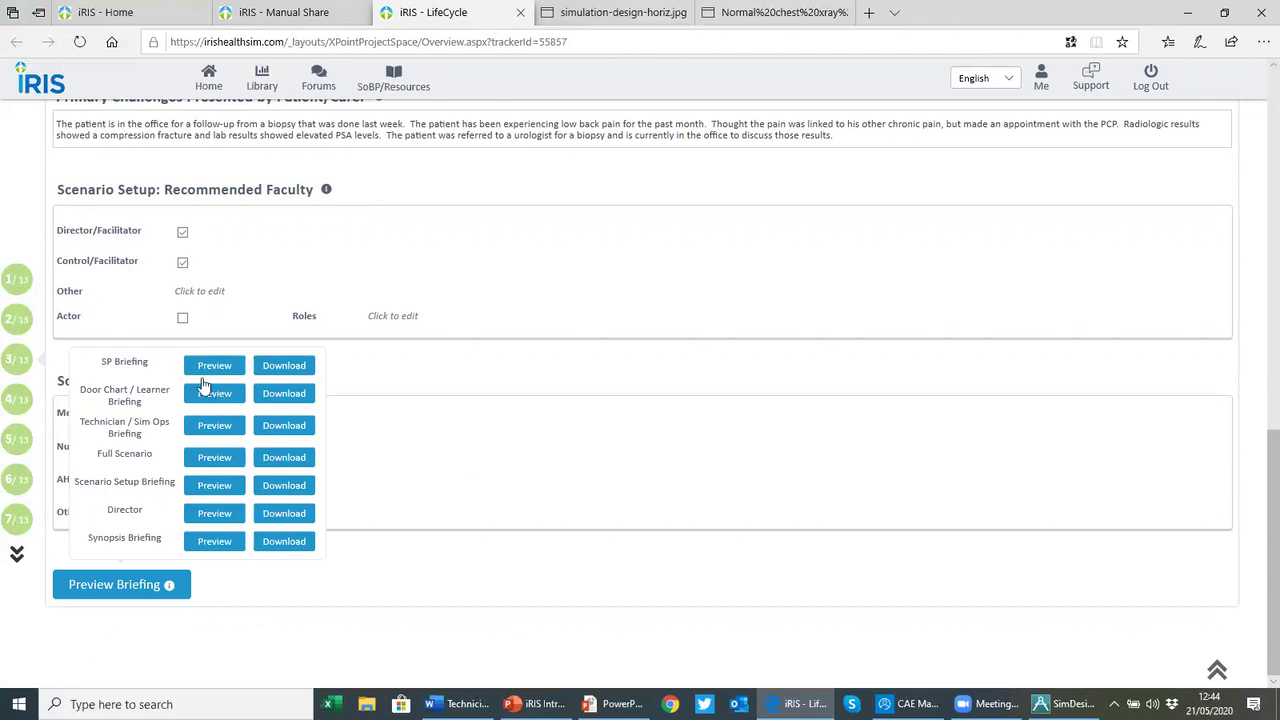
pyautogui.click(212, 366)
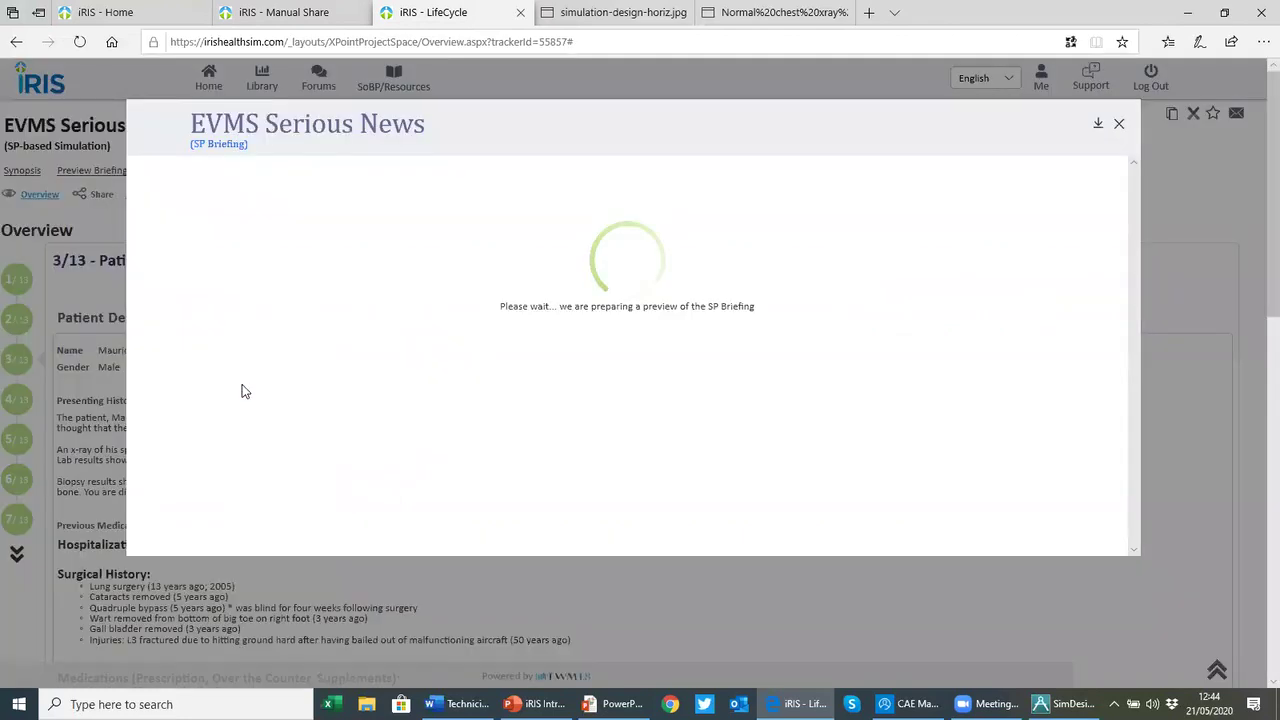
pyautogui.scroll(-5, 652, 357)
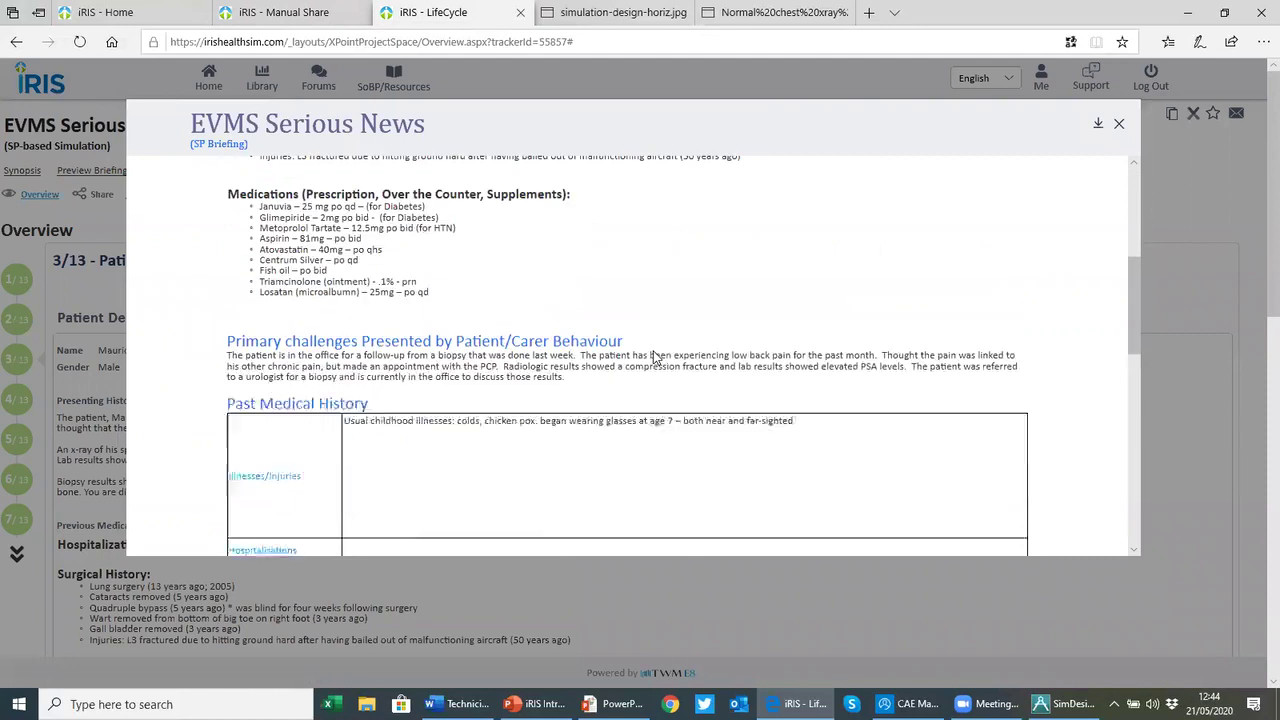
pyautogui.scroll(-8, 652, 357)
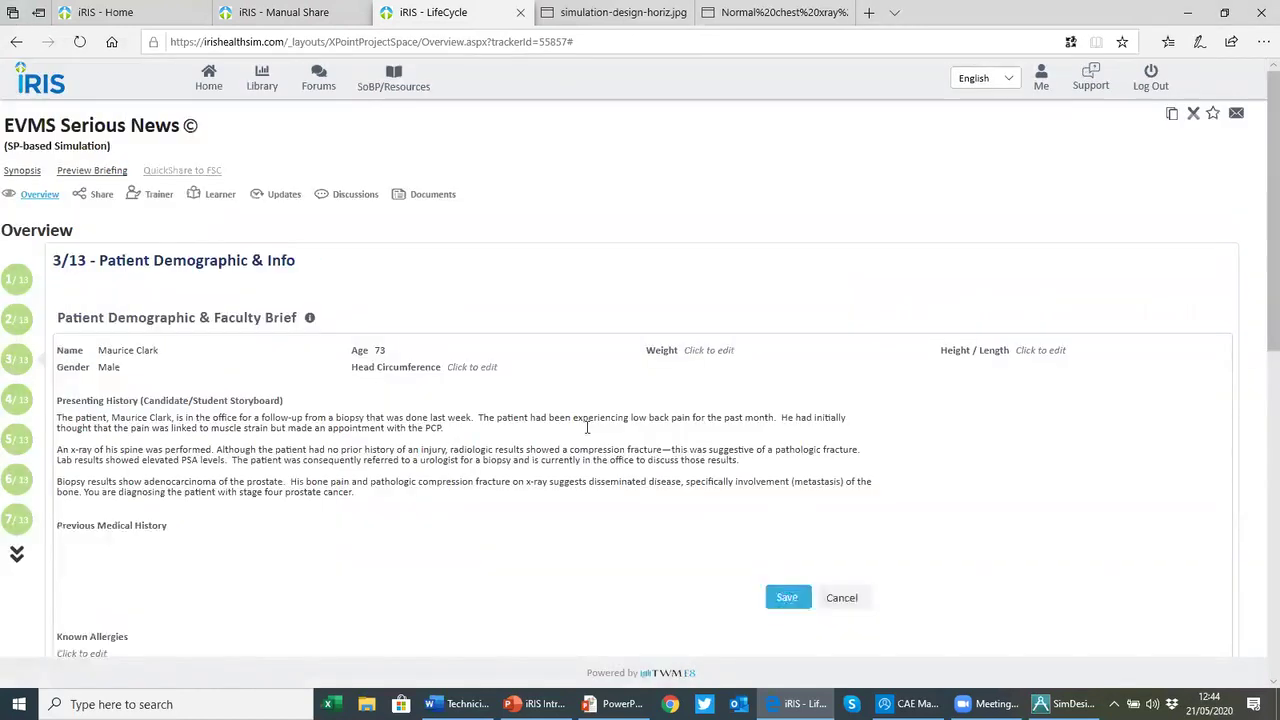
pyautogui.click(1119, 123)
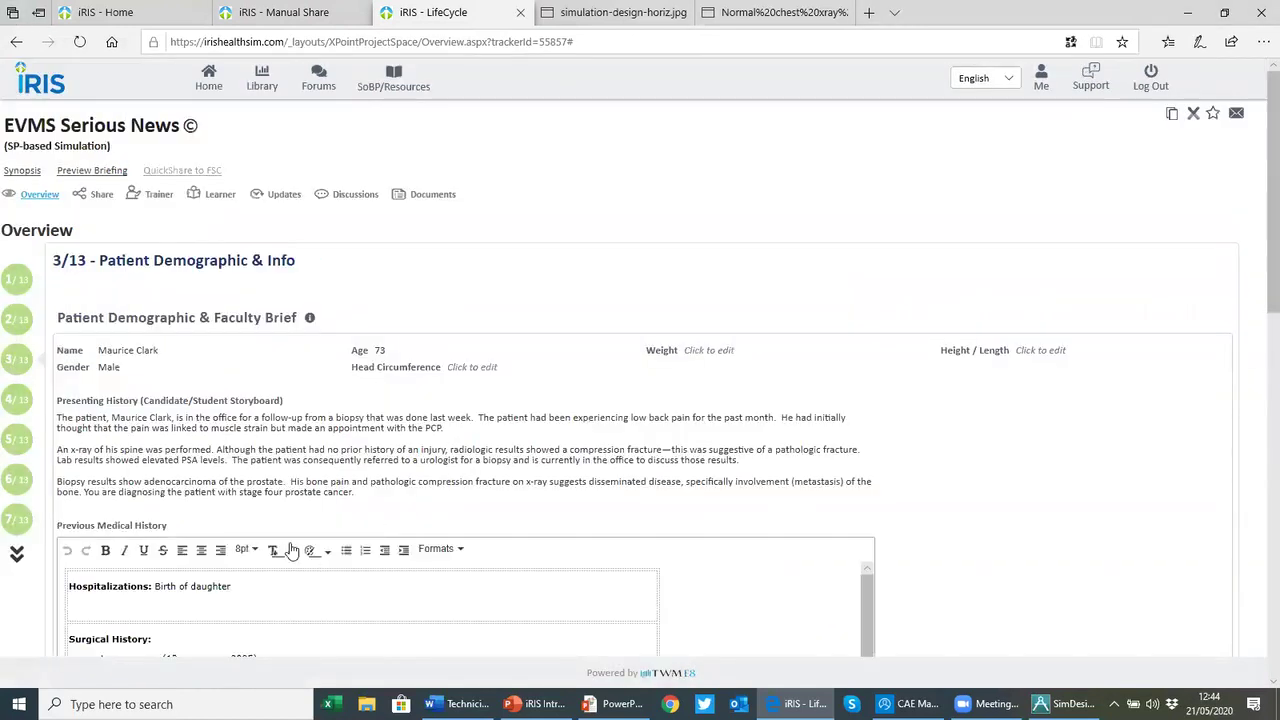
# Preview the Door Chart / Learner Briefing, read its patient history and medications, and close it
pyautogui.scroll(-15, 290, 552)
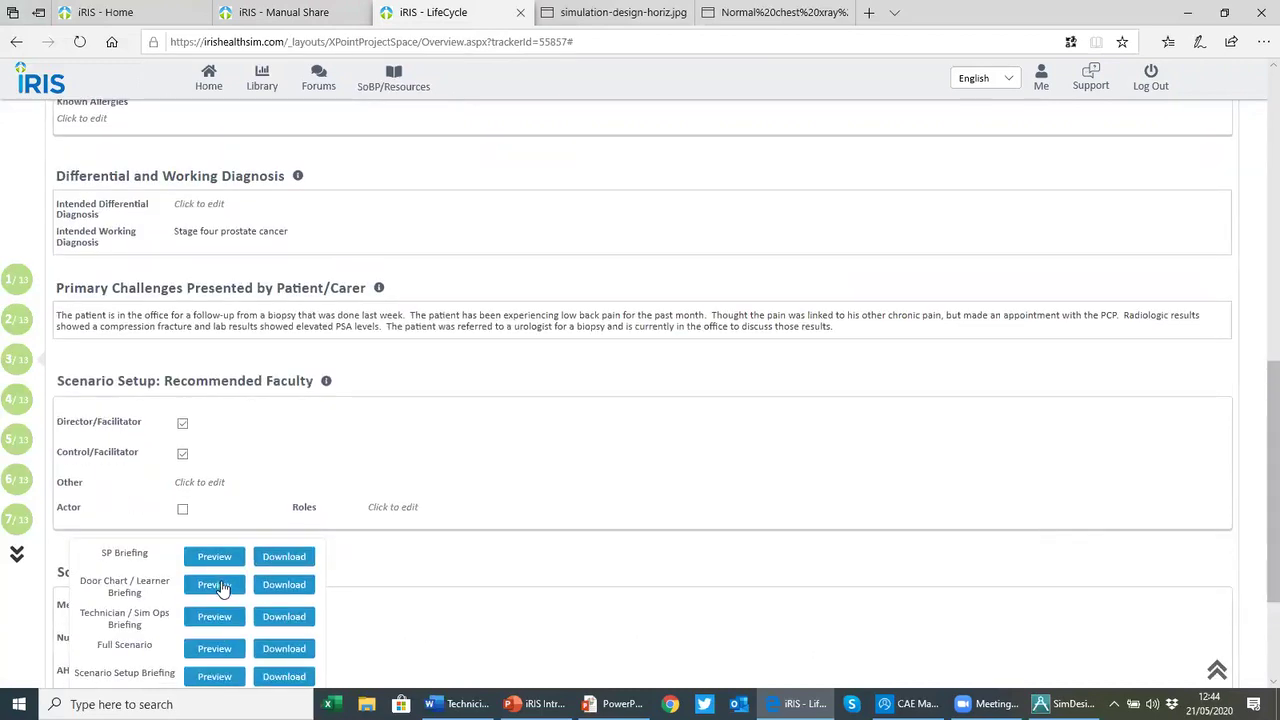
pyautogui.click(214, 585)
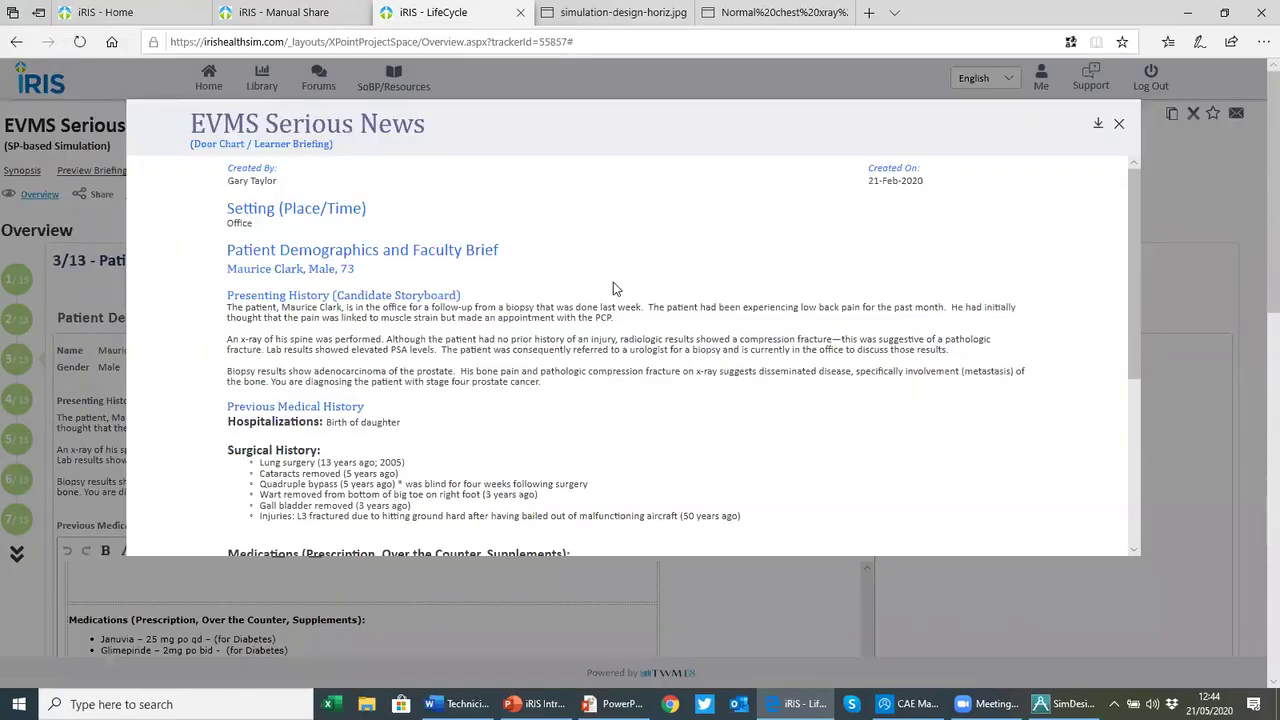
pyautogui.scroll(-3, 613, 282)
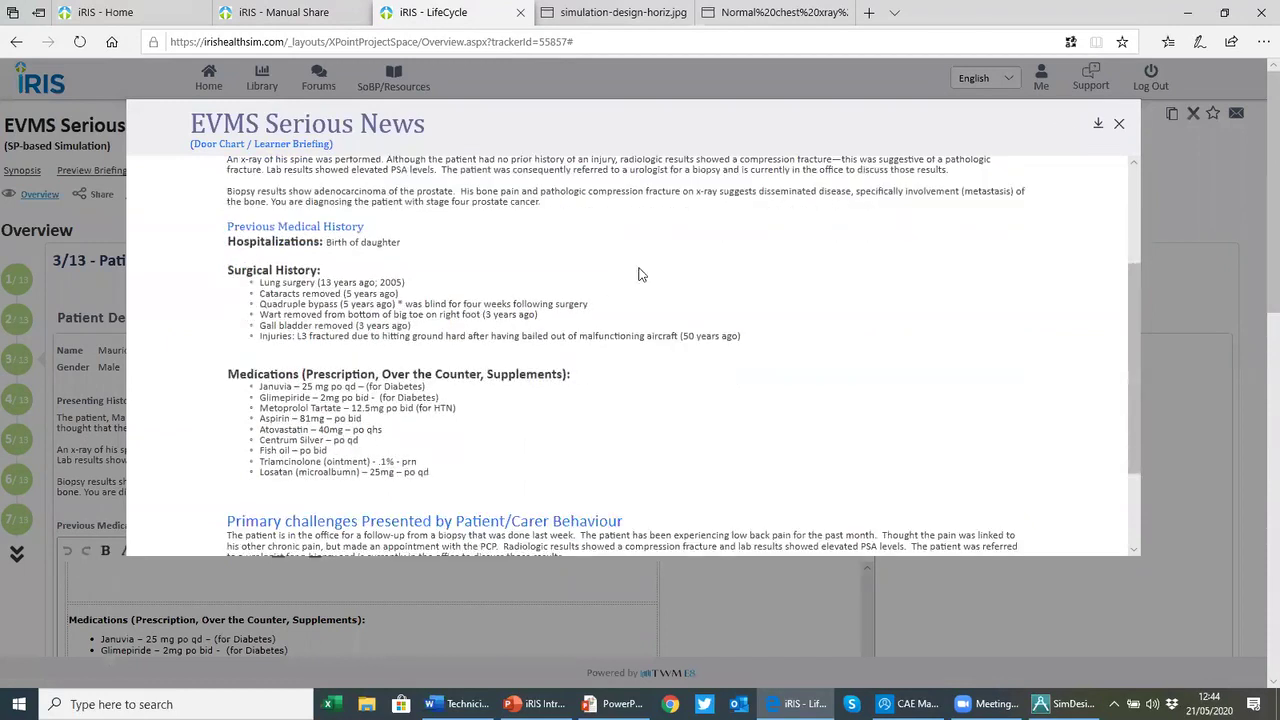
pyautogui.click(1119, 127)
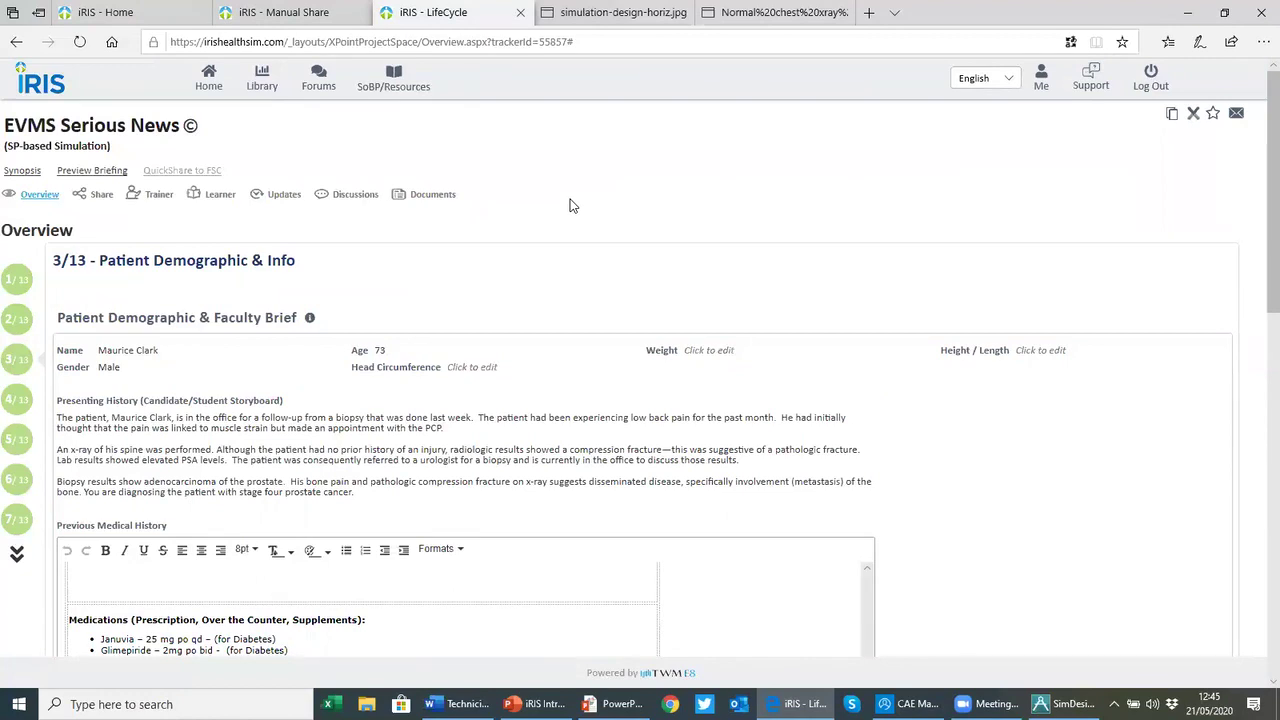
# Look through the open application windows to switch away from the browser
pyautogui.hotkey('alt', 'Tab')
pyautogui.hotkey('alt', 'Tab')
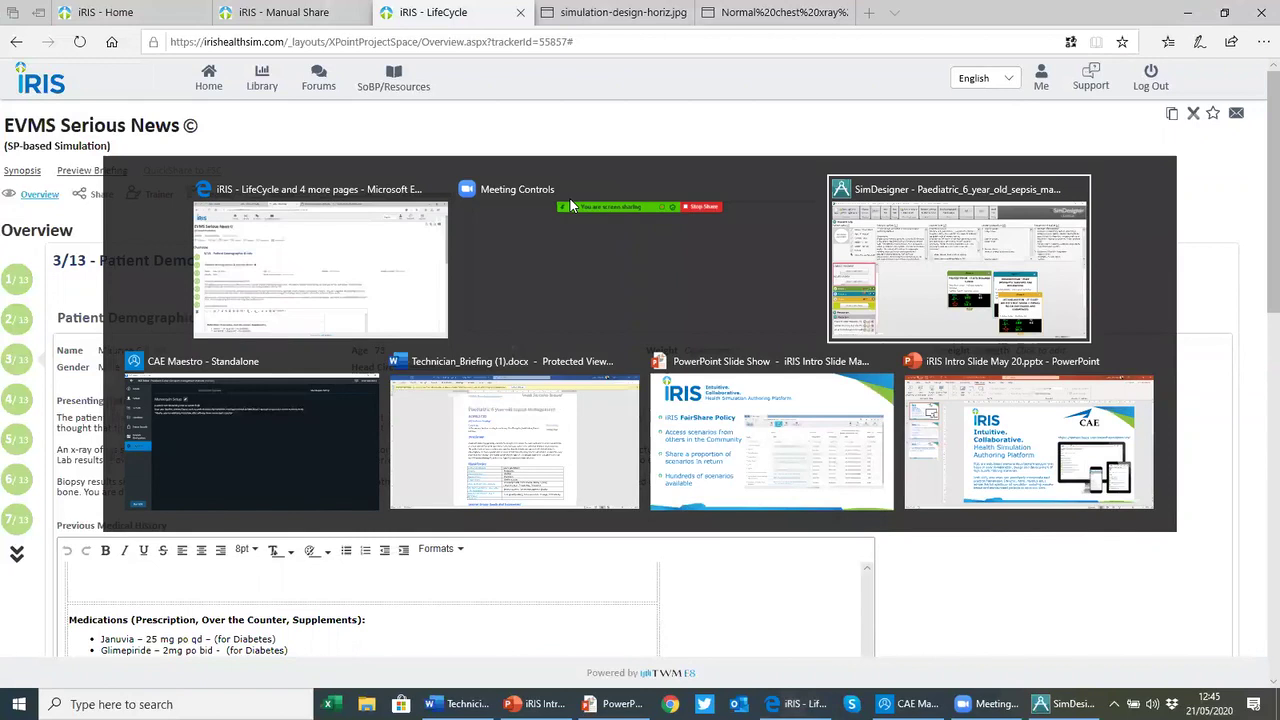
pyautogui.hotkey('alt', 'Tab')
pyautogui.hotkey('alt', 'Tab')
pyautogui.hotkey('alt', 'Tab')
pyautogui.hotkey('alt', 'Tab')
pyautogui.hotkey('alt', 'Tab')
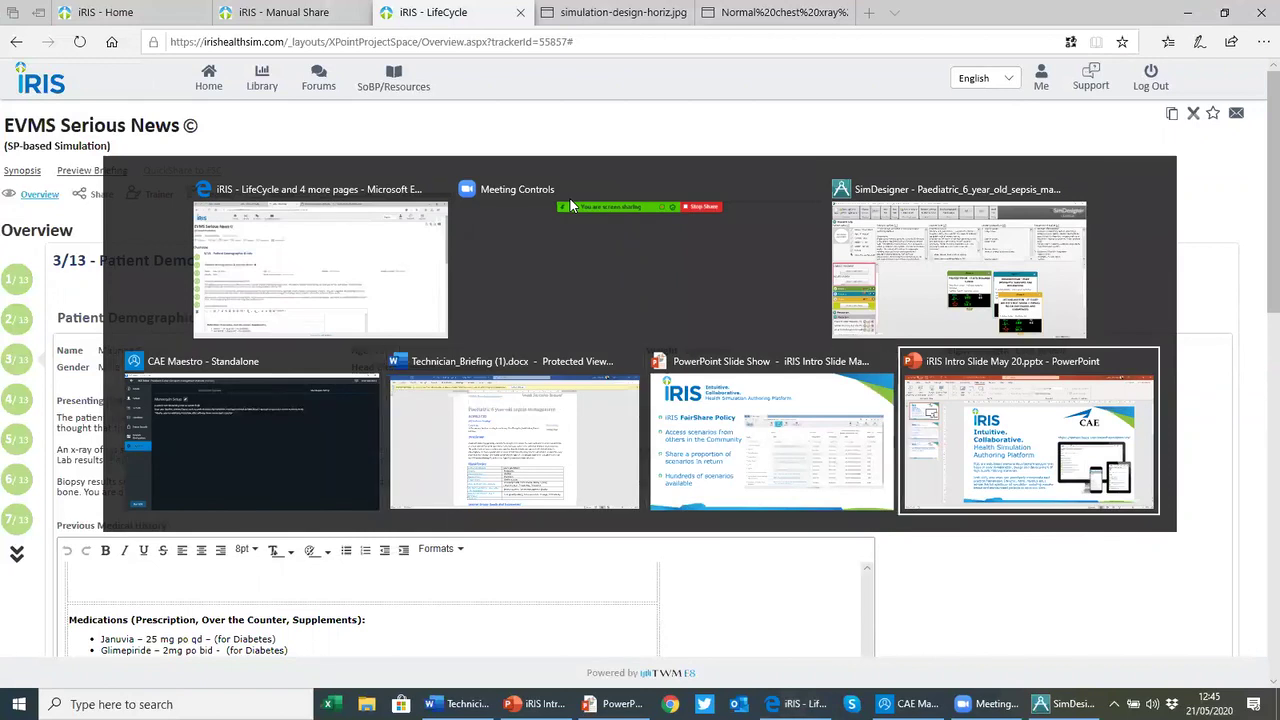
pyautogui.hotkey('alt', 'Tab')
pyautogui.hotkey('alt', 'Tab')
pyautogui.hotkey('alt', 'Tab')
pyautogui.hotkey('alt', 'Tab')
pyautogui.hotkey('alt', 'Tab')
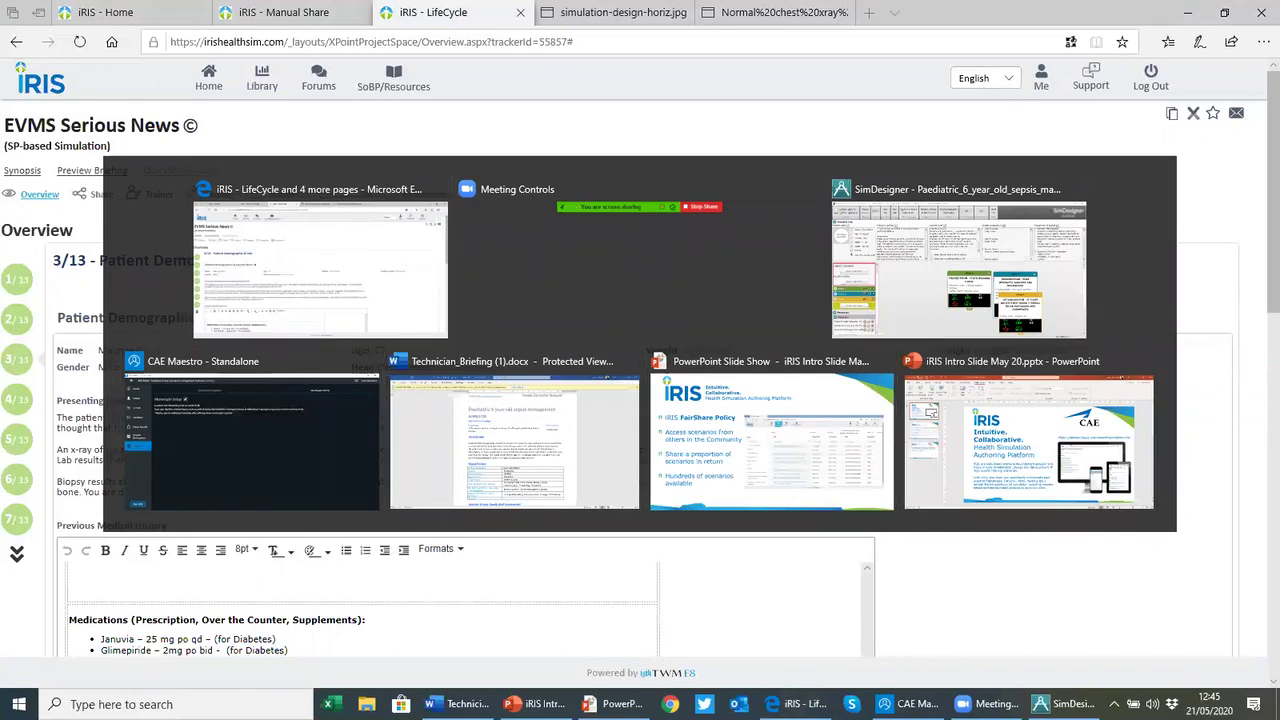